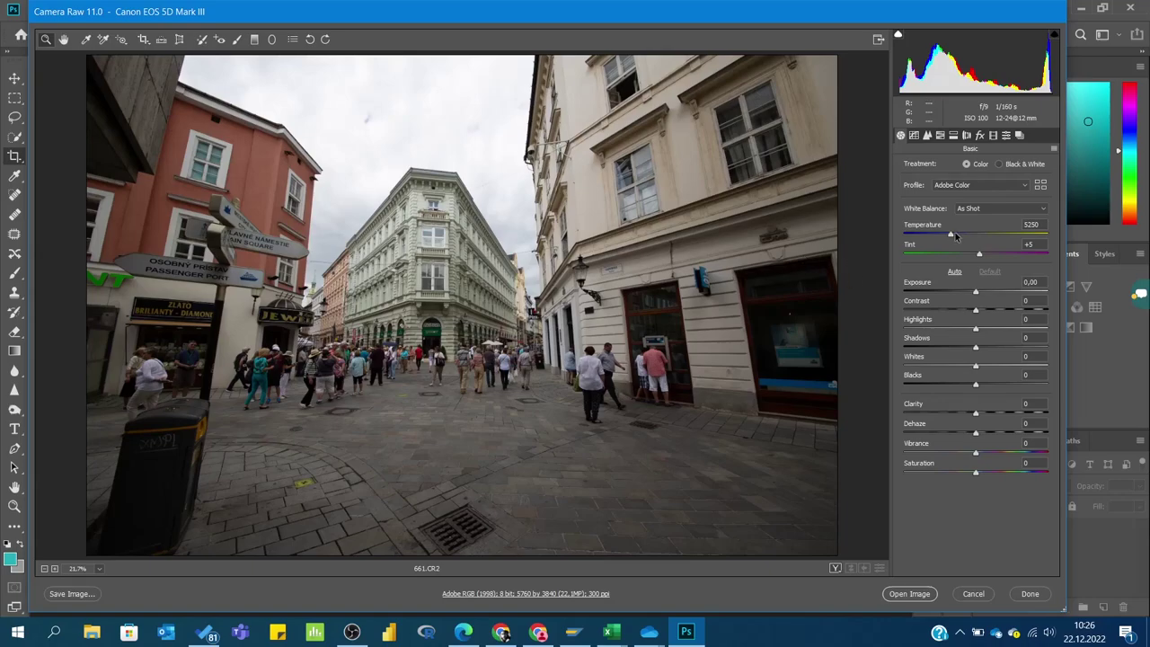
In the Basic panel, set Exposure -0.15, Contrast -71, Highlights -38, Shadows +12 and Whites -27
left_click_drag(976, 291, 925, 310)
mouse_move(976, 347)
left_mouse_down()
mouse_move(985, 346)
mouse_move(956, 366)
mouse_move(947, 329)
left_mouse_up()
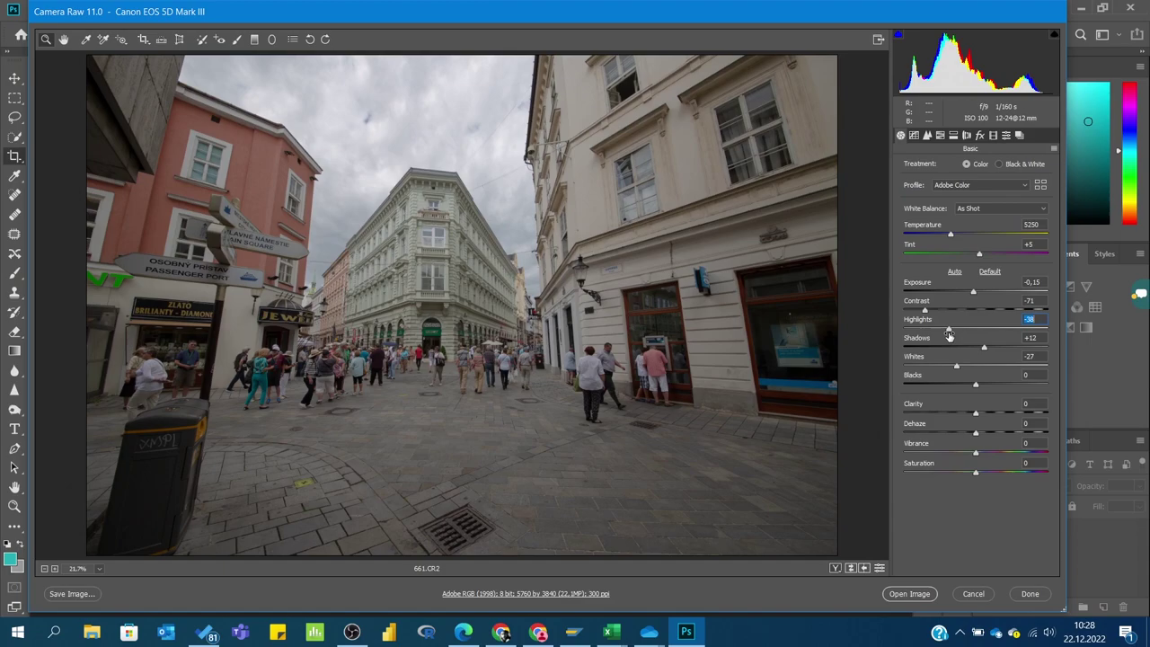
Enable Sigma lens profile corrections with Auto setup, then open 661.CR2 in Photoshop
left_click(928, 135)
left_click(967, 135)
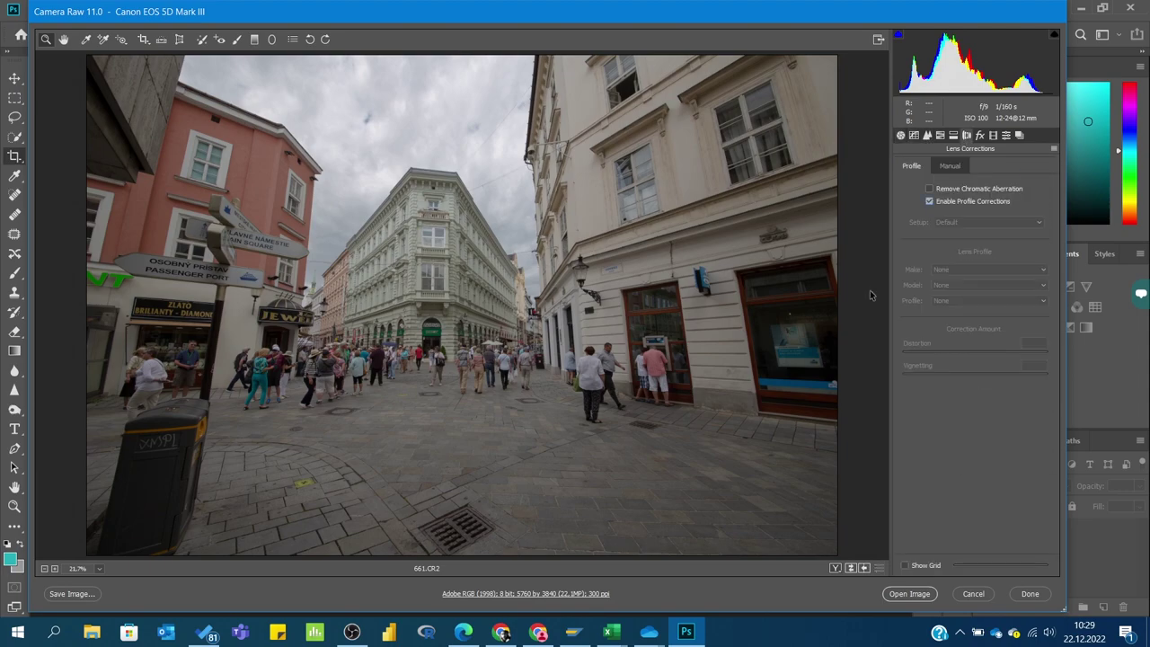
left_click(988, 270)
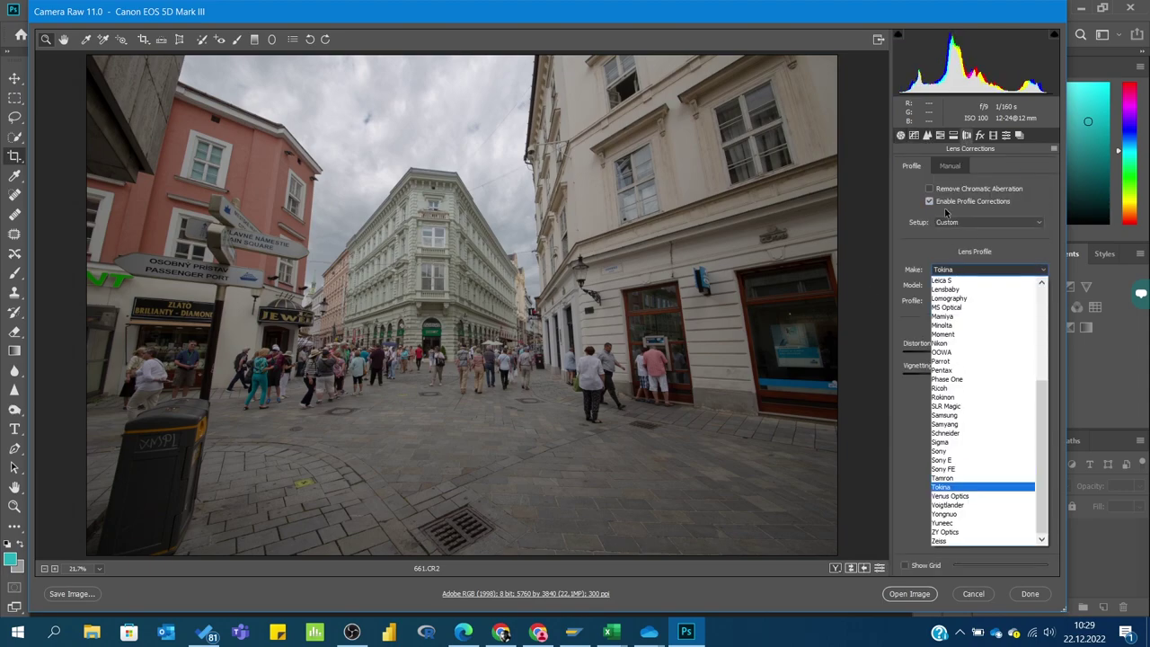
left_click(952, 482)
left_click(932, 202)
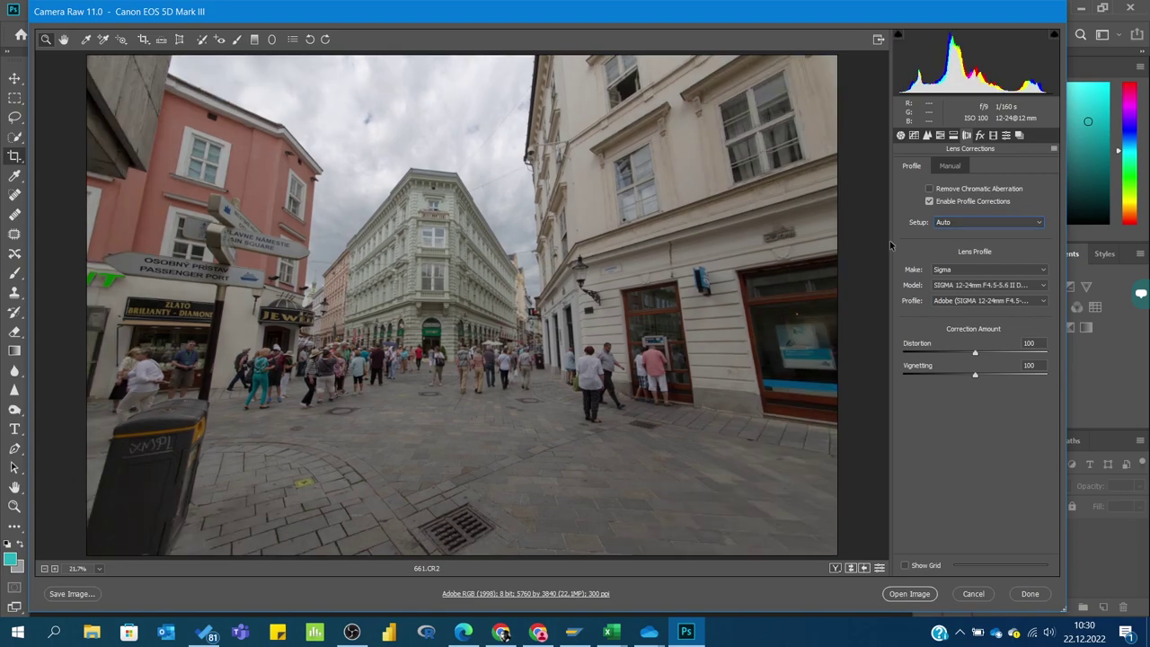
left_click(901, 135)
left_click(923, 597)
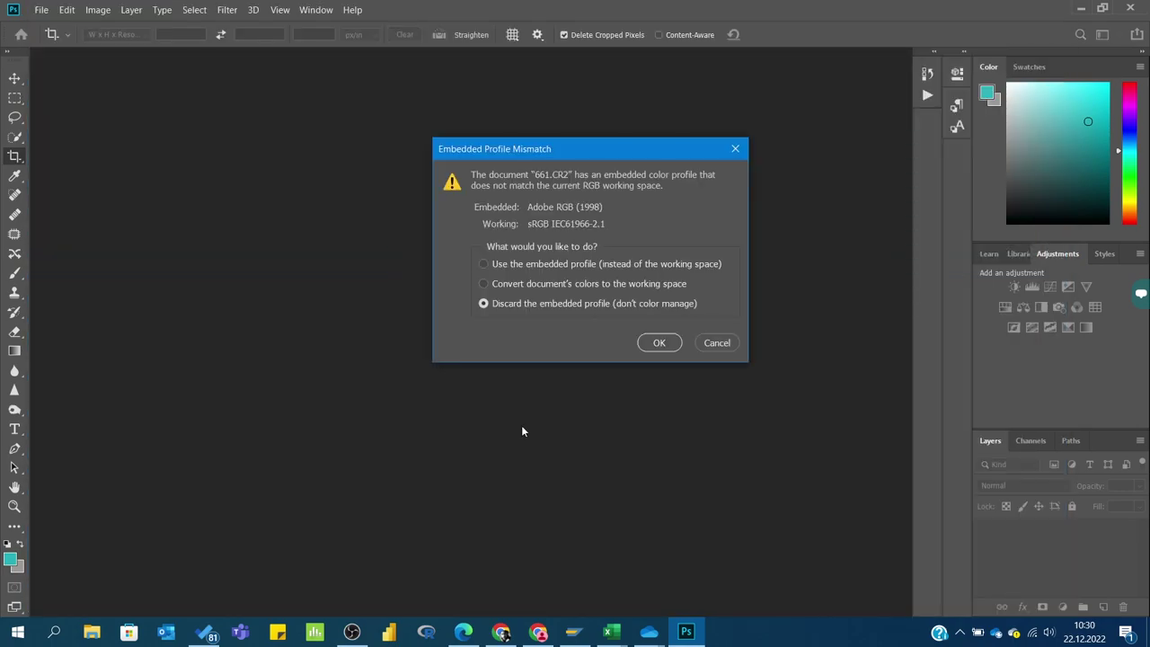
Discard the embedded colour profile and content-aware fill the rubbish bin at bottom left
left_click(659, 342)
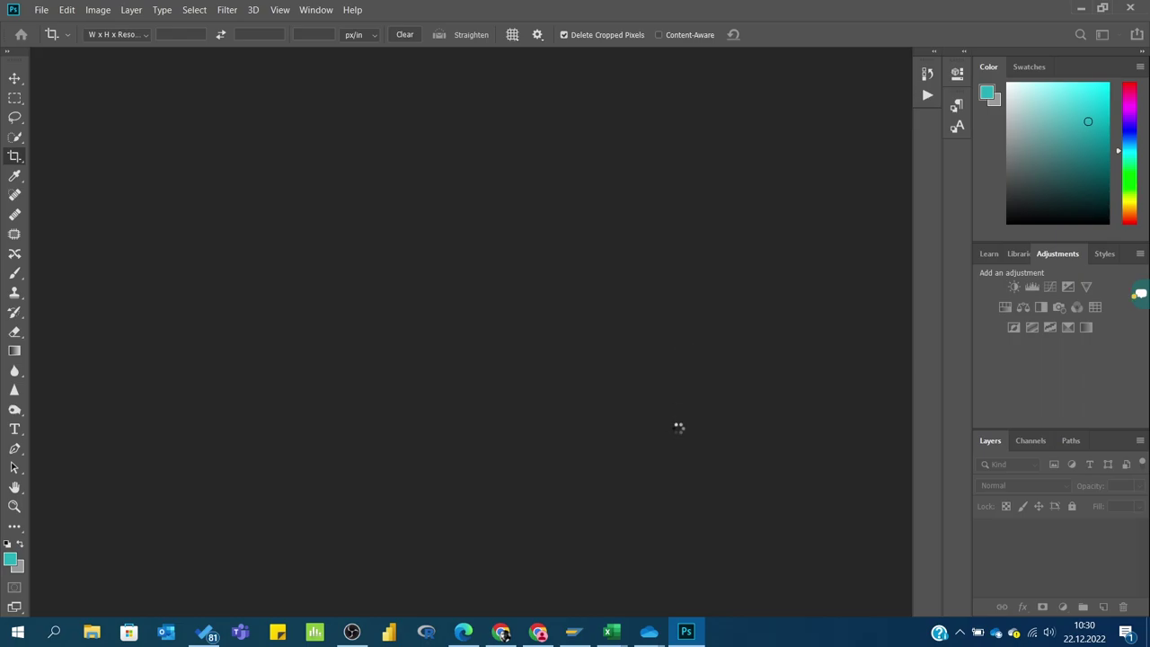
key("z")
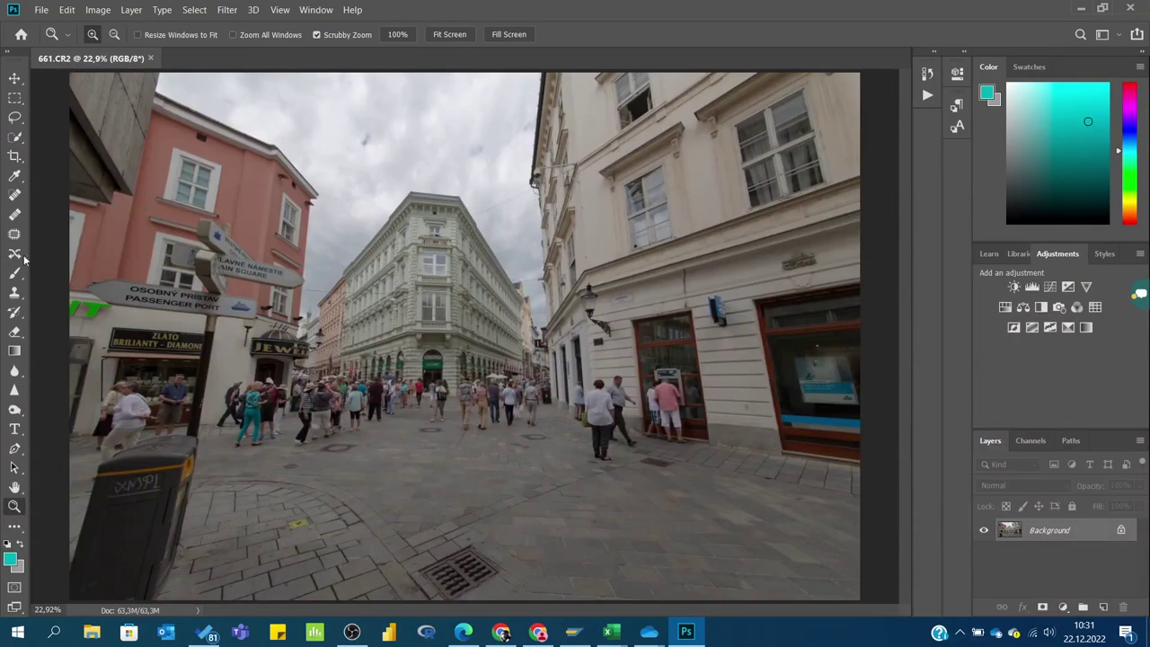
key("m")
left_click_drag(70, 426, 206, 600)
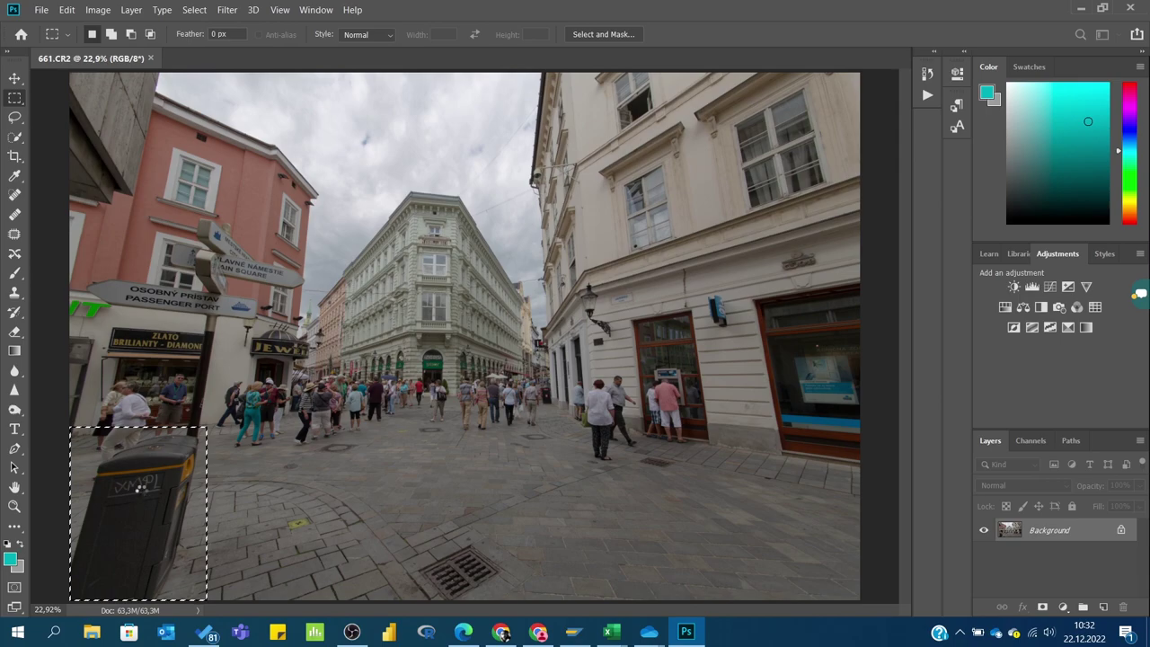
key("Delete")
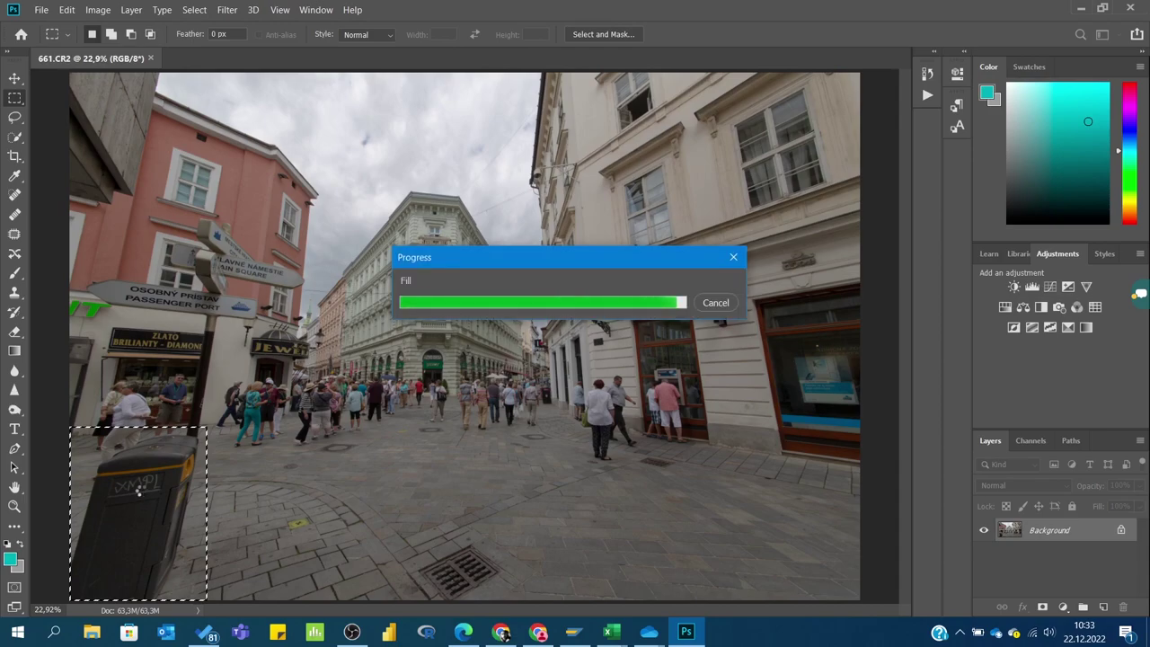
Zoom in and select the leftover smudge beside the signpost
key("z")
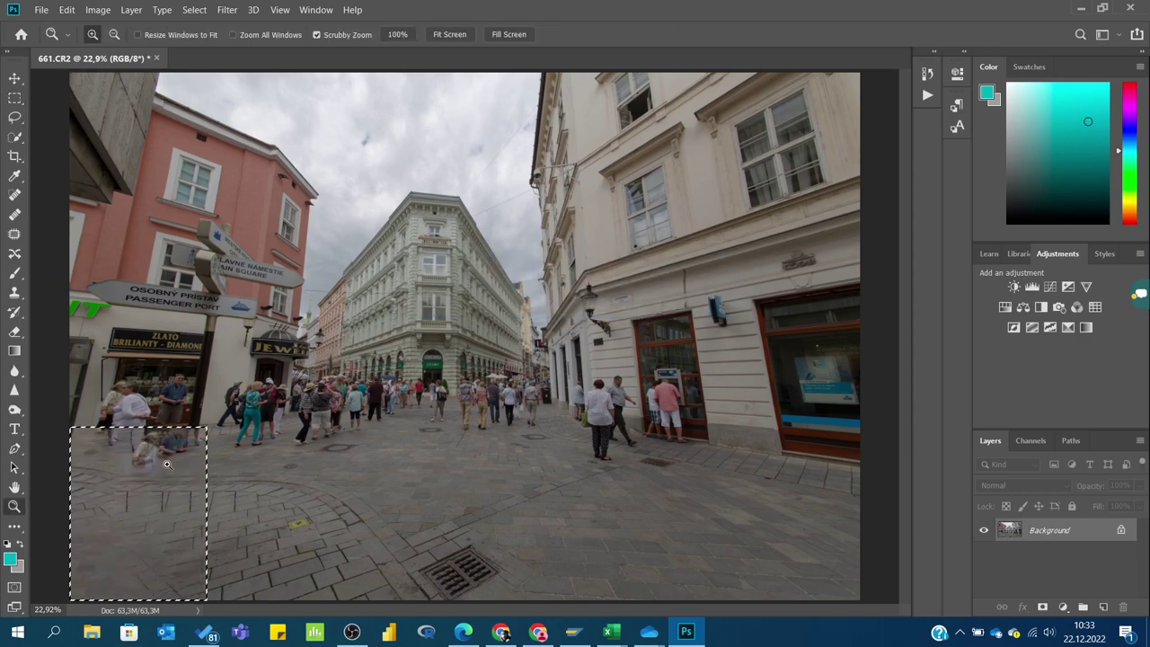
left_click(142, 490)
key("m")
left_click_drag(178, 286, 418, 537)
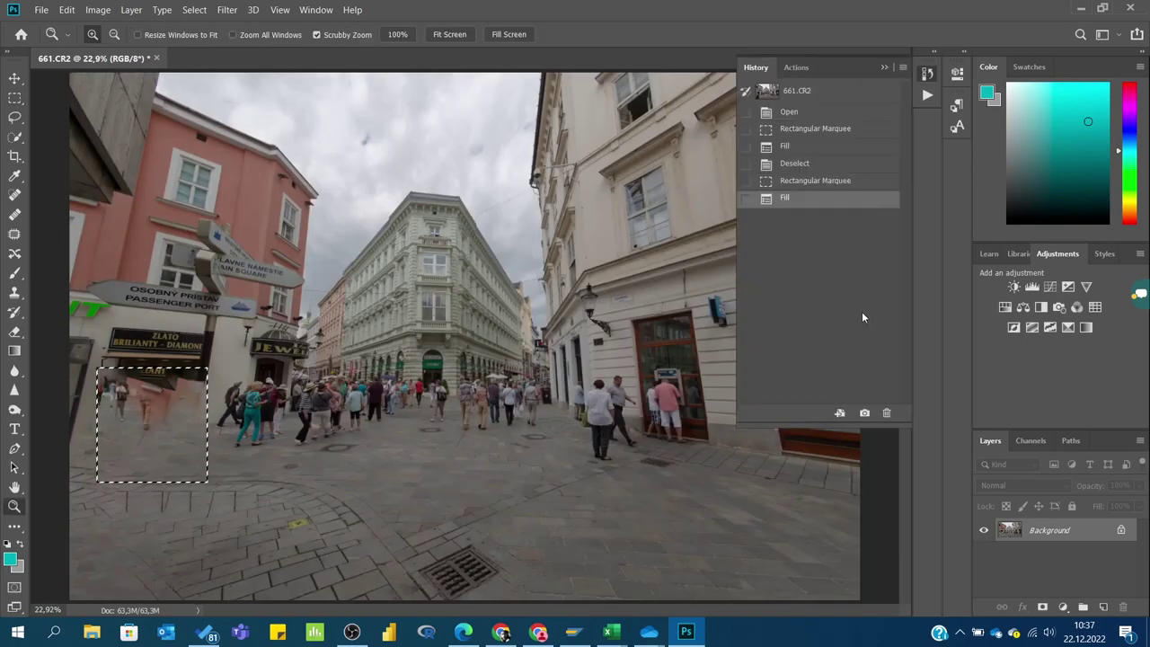
Crop the street photo tighter and commit the crop
key("c")
left_click_drag(801, 578, 804, 561)
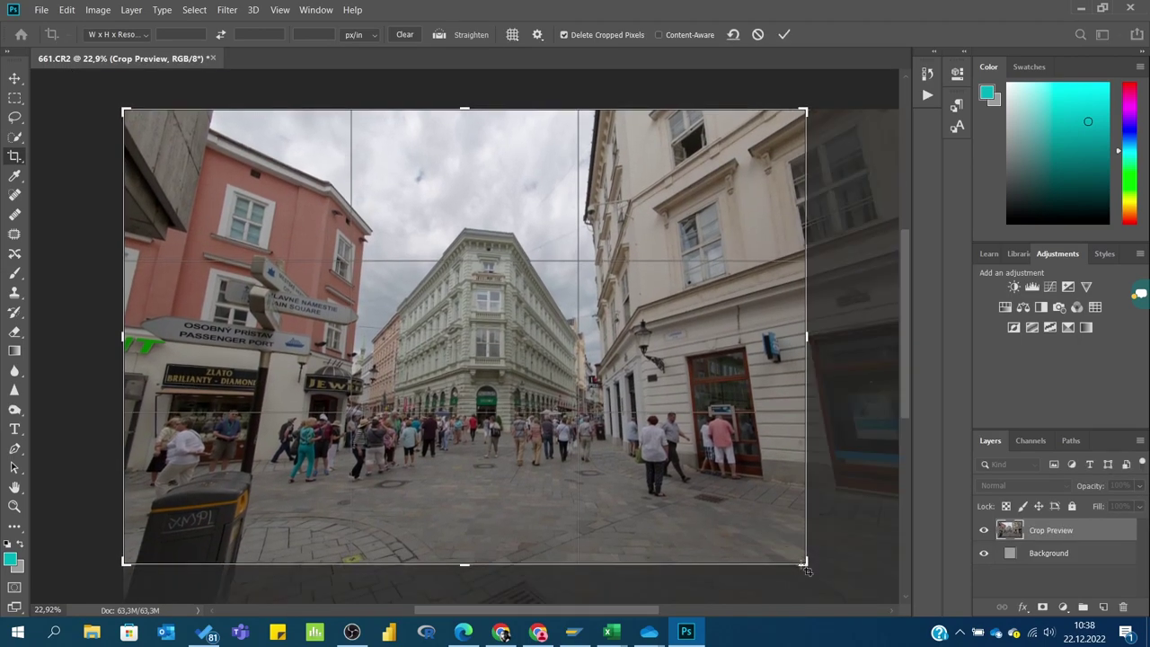
left_click_drag(804, 562, 810, 566)
key("Return")
Lasso around the rubbish bin and content-aware fill it with pavement
key("z")
left_click(182, 536)
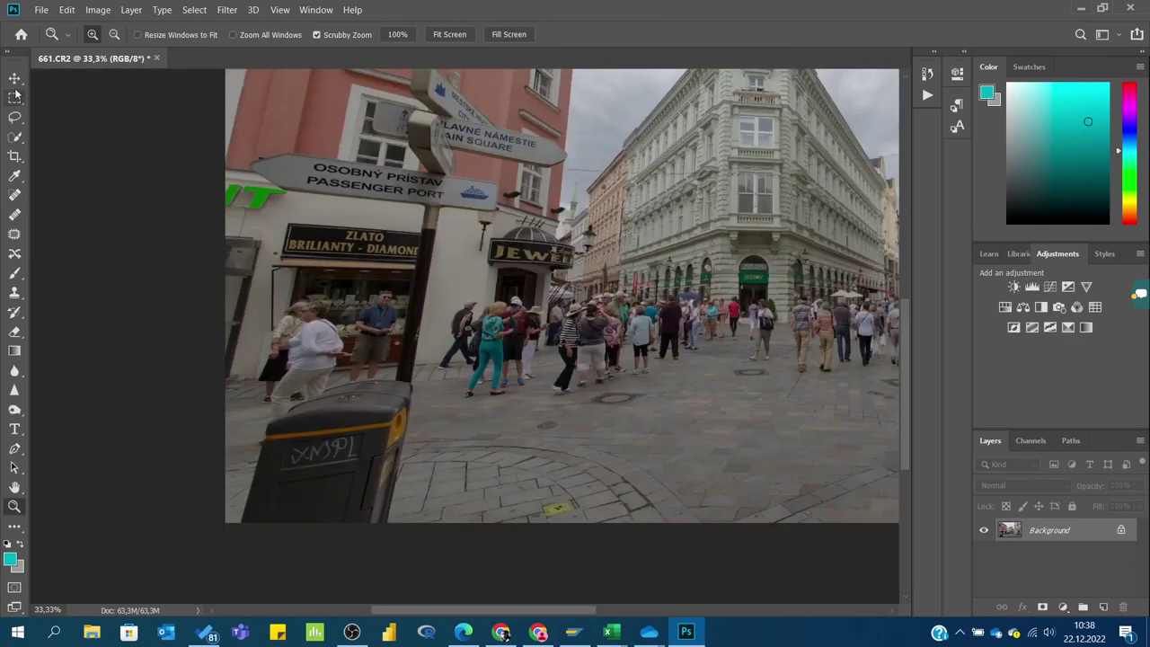
key("l")
left_click_drag(357, 385, 417, 385)
key("Delete")
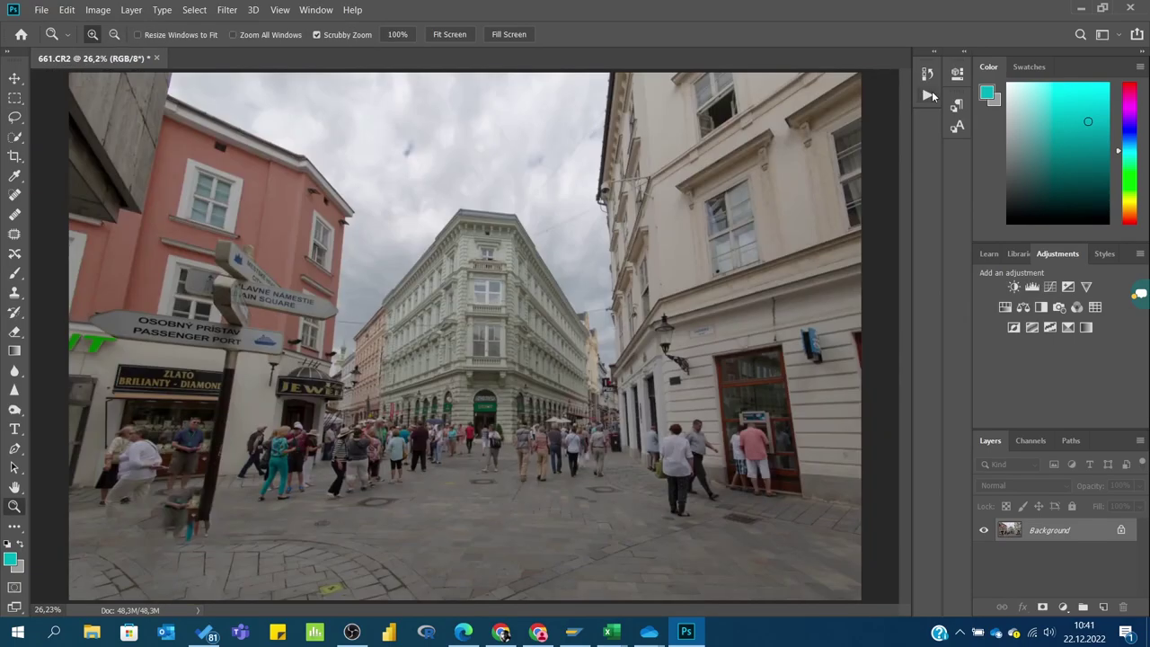
Copy a pavement patch to a new layer, slide it left over the bin, and duplicate it
left_click(180, 530)
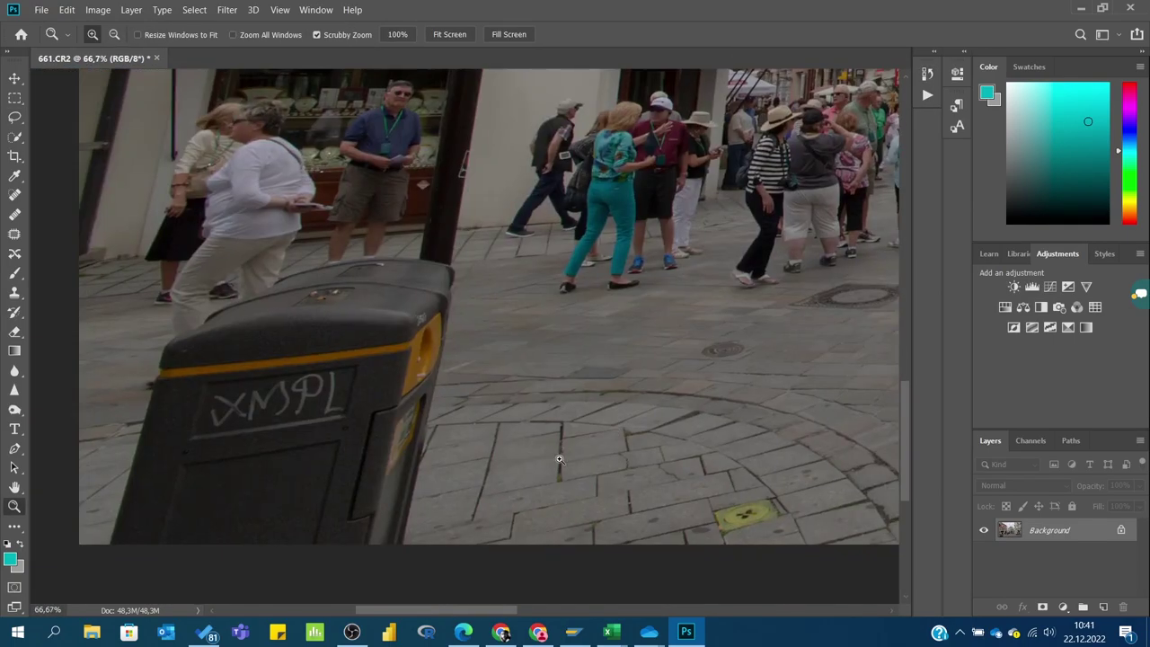
key("ctrl+0")
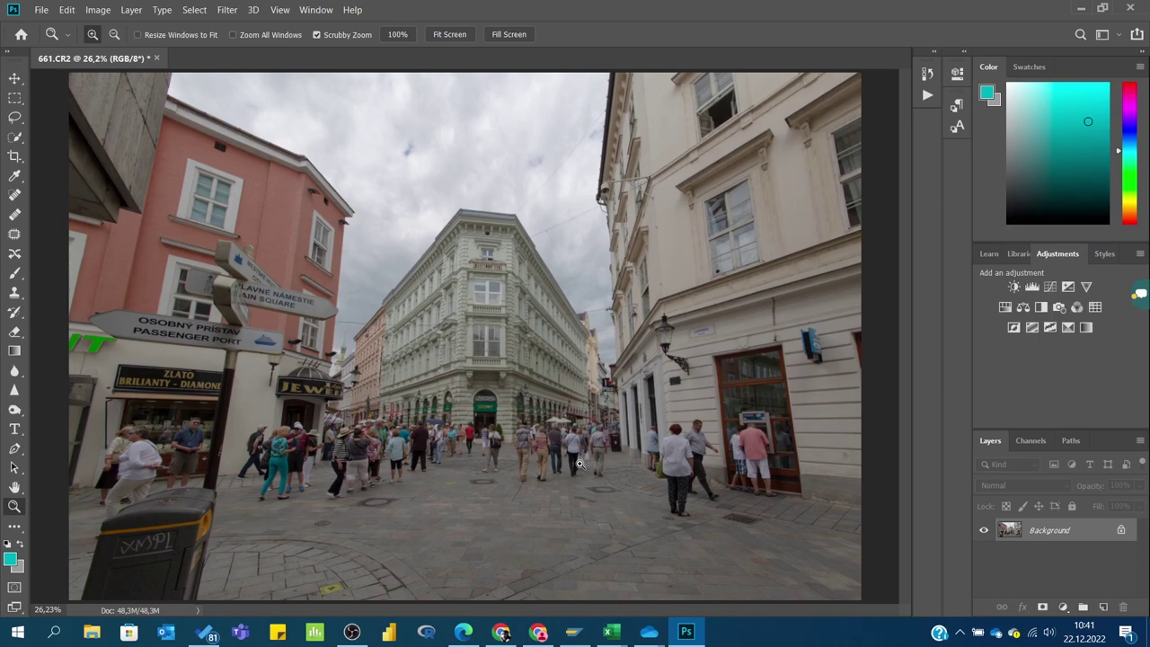
key("m")
left_click_drag(220, 537, 331, 609)
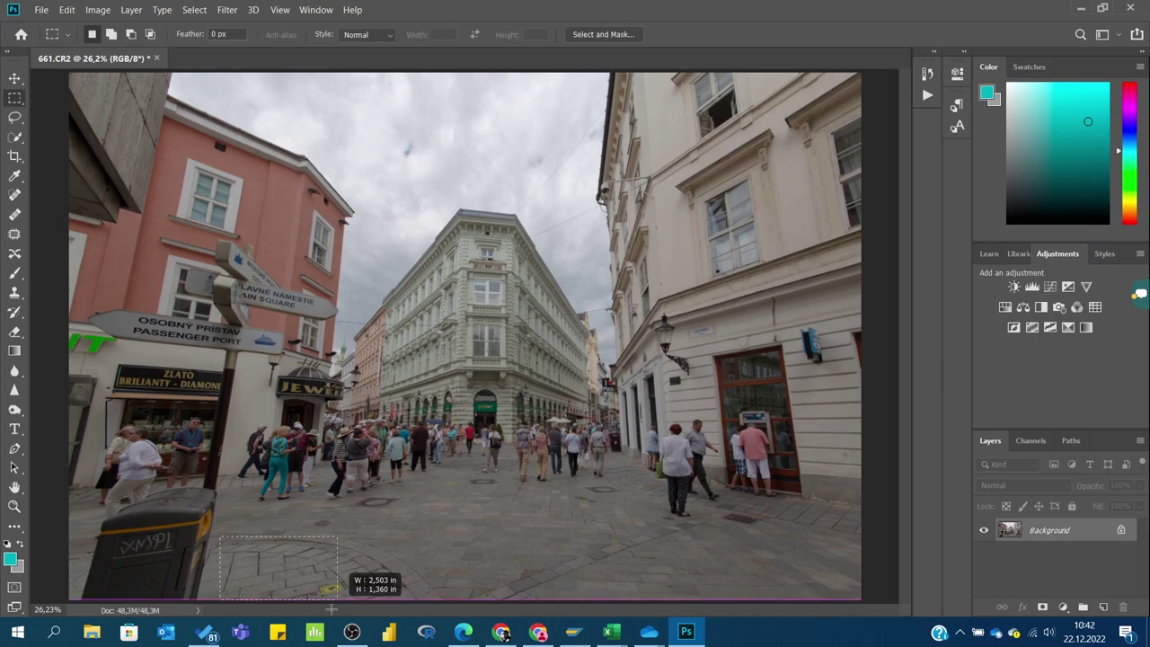
key("ctrl+j")
key("v")
mouse_move(318, 495)
left_mouse_down()
mouse_move(153, 585)
mouse_move(284, 564)
left_mouse_up()
key("ctrl+j")
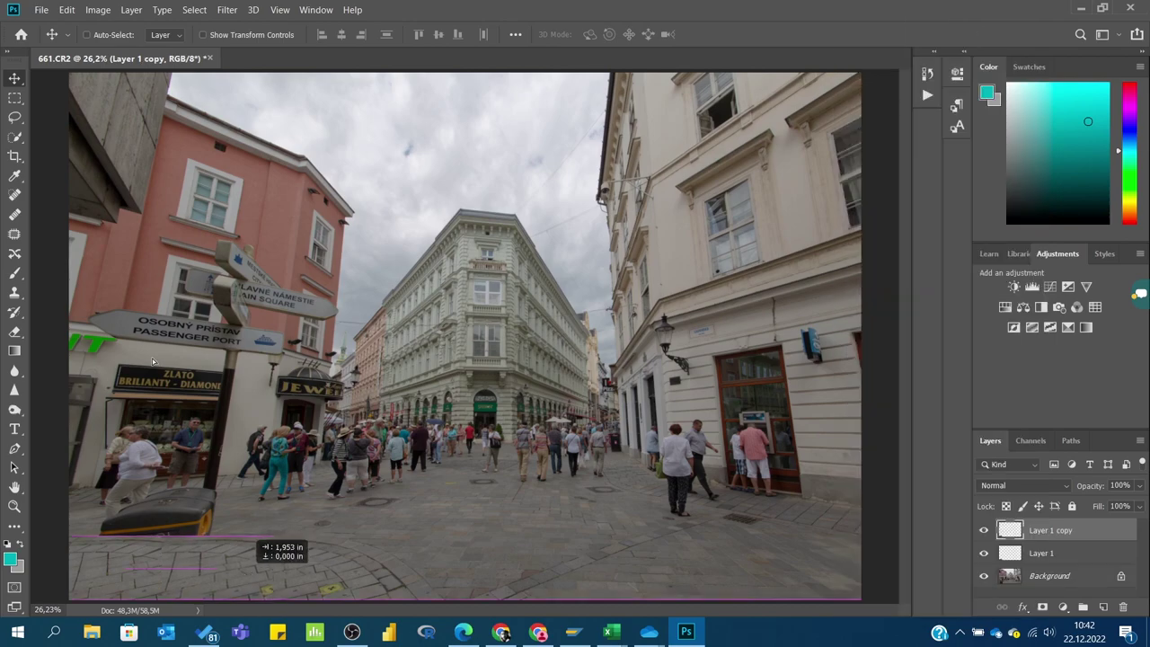
Duplicate the Background layer and clone-stamp pavement over the rubbish bin
key("m")
key("alt+comma")
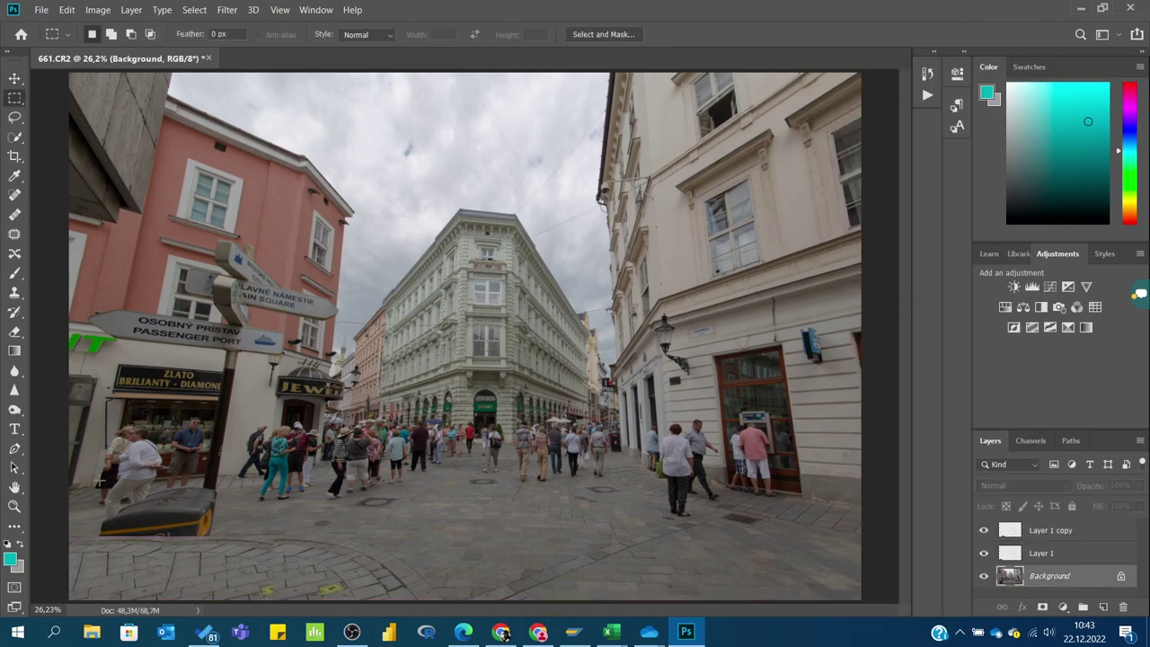
key("s")
key("ctrl+j")
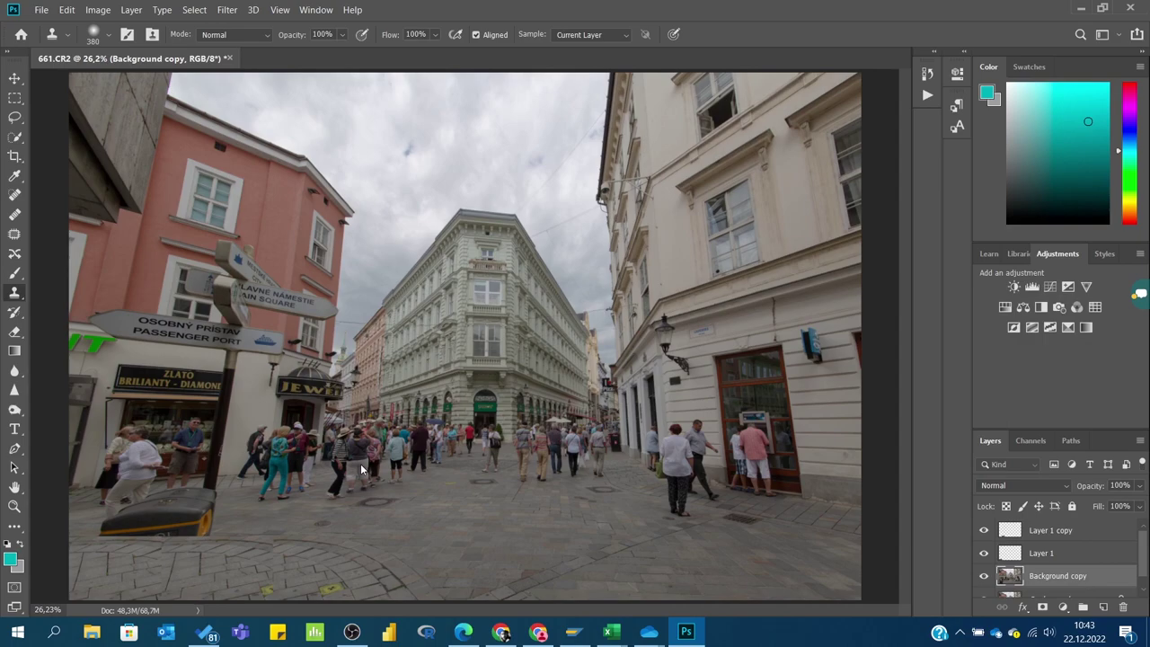
mouse_move(206, 508)
left_mouse_down()
mouse_move(172, 506)
mouse_move(182, 528)
mouse_move(126, 530)
left_mouse_up()
Add a layer mask to Background copy, with the brush and default black/white colours ready
left_click(983, 575)
left_click(984, 576)
left_click(1042, 607)
key("b")
key("d")
Crop the photo tighter from the bottom-left and top-right corners
key("z")
left_click_drag(166, 508, 945, 371)
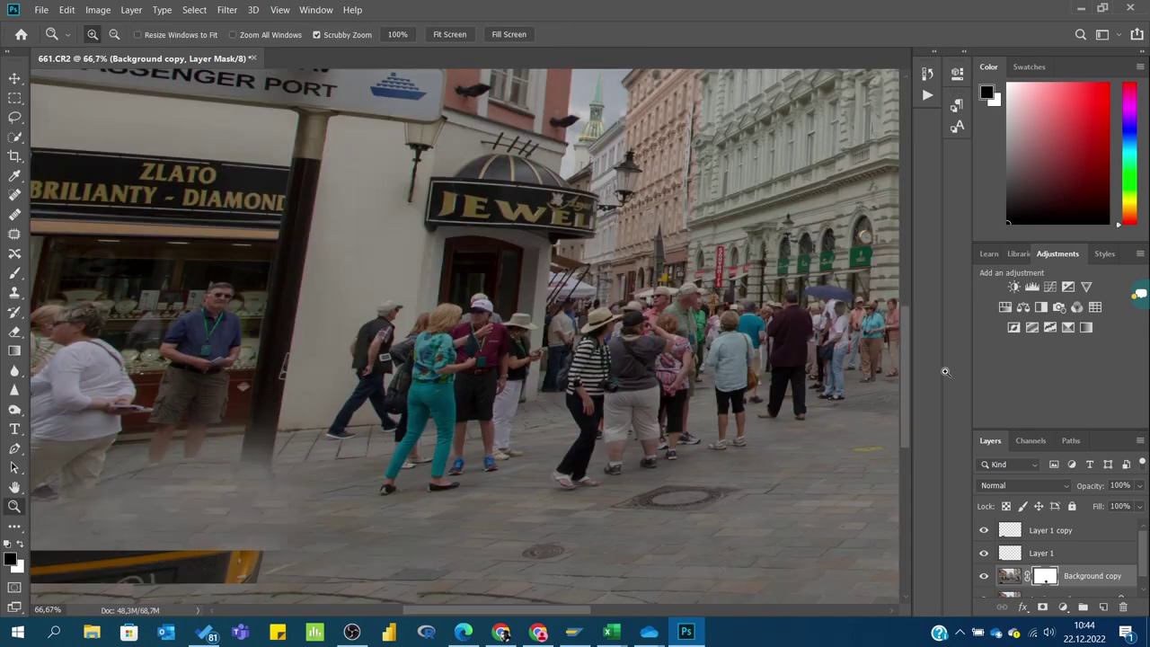
key("ctrl+0")
key("c")
left_click_drag(69, 599, 129, 580)
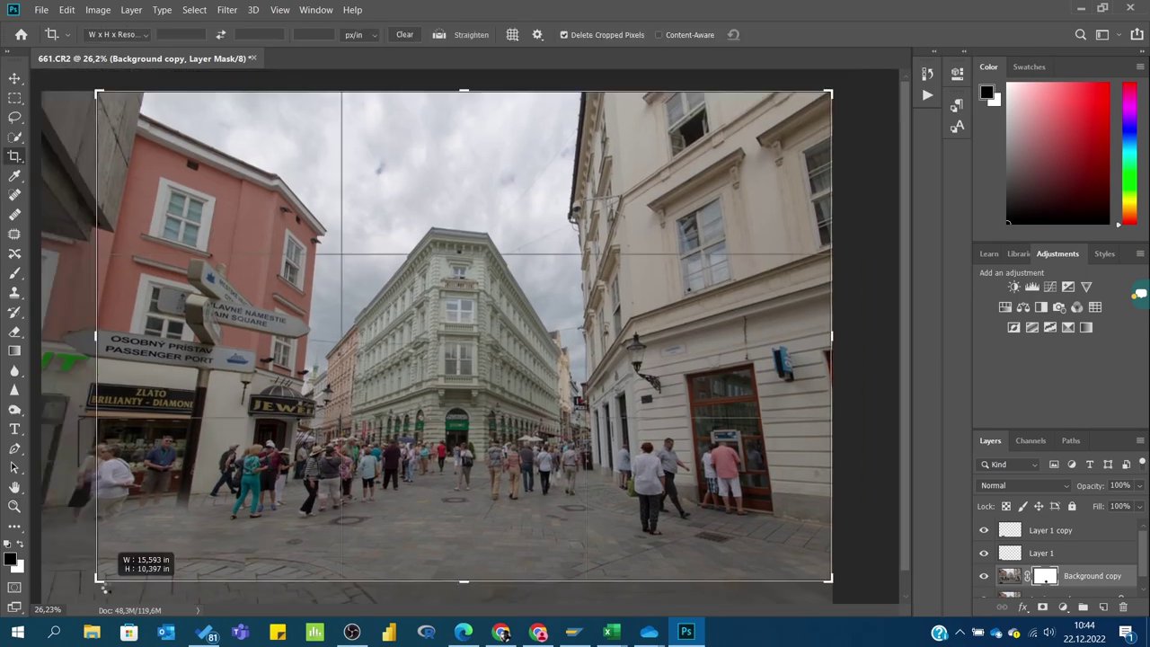
left_click_drag(822, 97, 791, 126)
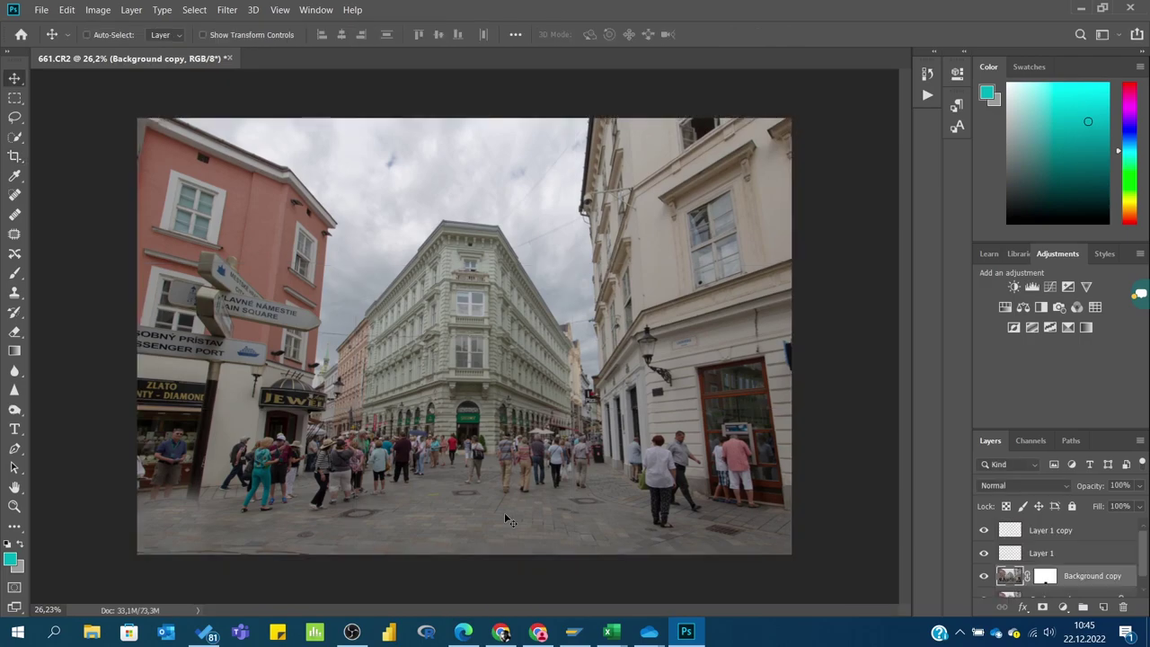
Zoom to 200% on the bin and select a pavement area near the pole
key("z")
mouse_move(229, 499)
left_mouse_down()
mouse_move(279, 505)
mouse_move(129, 539)
mouse_move(597, 384)
mouse_move(759, 487)
left_mouse_up()
key("m")
mouse_move(259, 175)
left_mouse_down()
mouse_move(297, 346)
mouse_move(388, 591)
mouse_move(355, 584)
left_mouse_up()
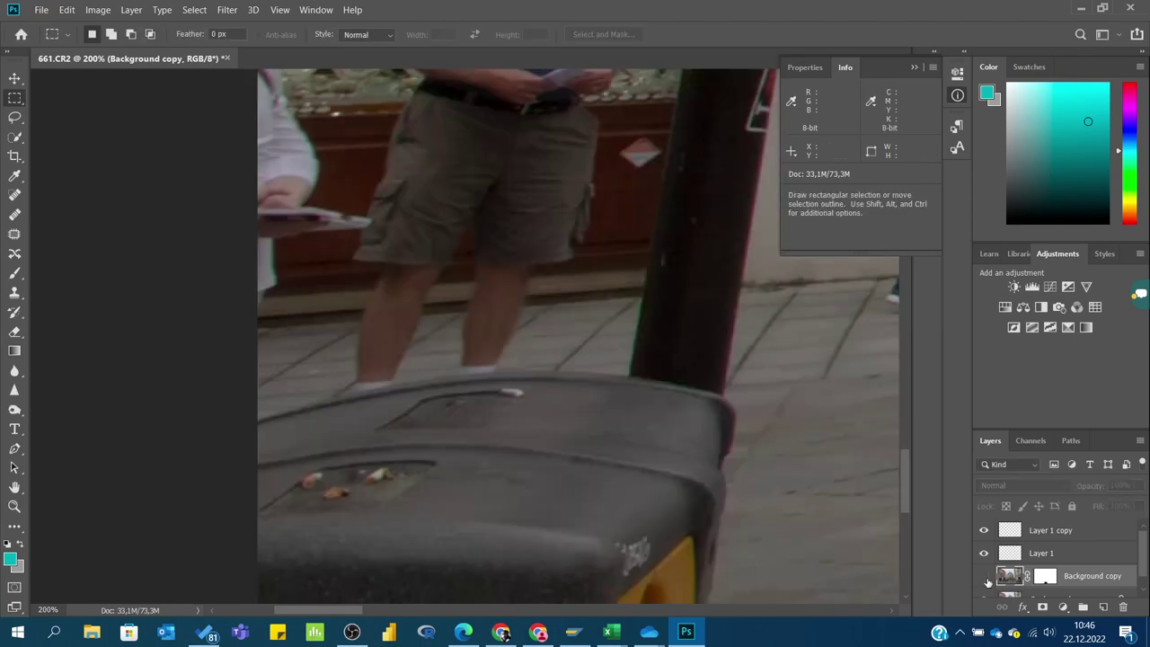
Target the layer mask, set up the brush colours, and create a new empty layer
left_click(14, 275)
key("d")
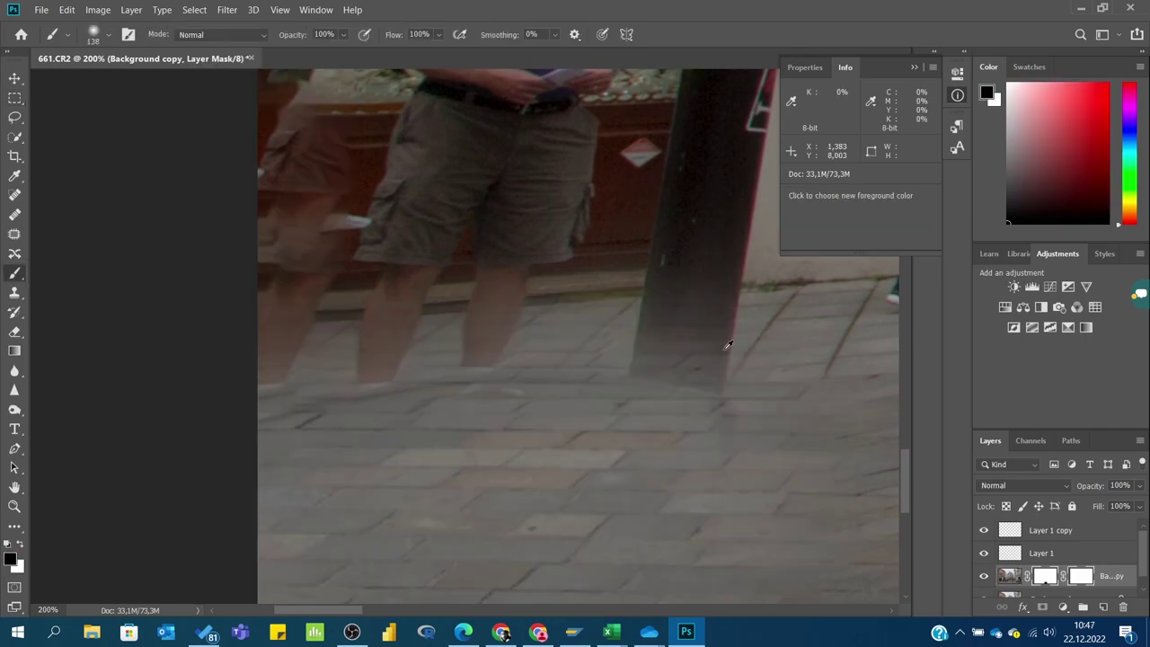
key("ctrl+z")
key("x")
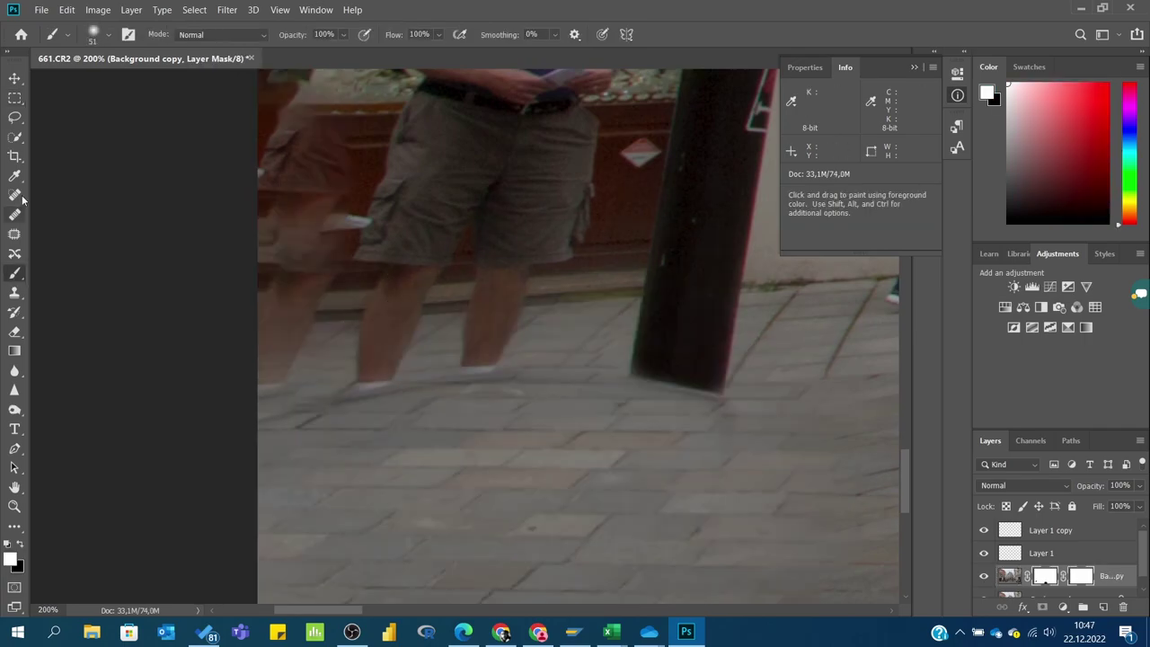
key("ctrl+shift+alt+n")
Copy the selected shoe to a new layer and move it to the left
left_click_drag(338, 610, 405, 614)
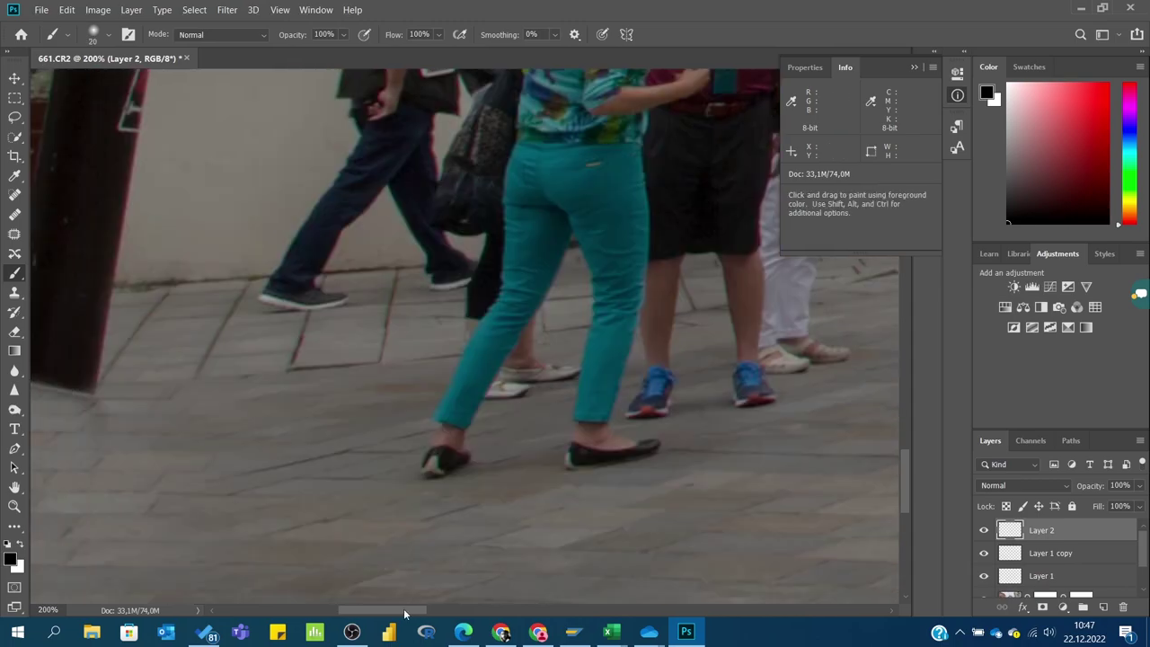
key("ctrl+j")
key("v")
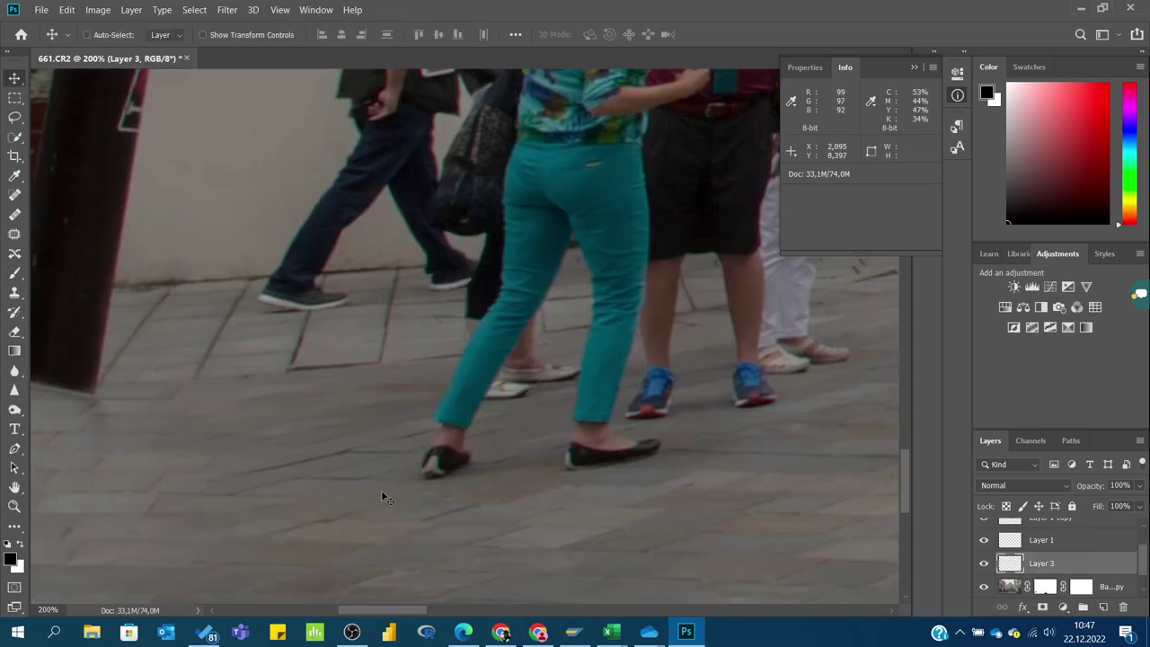
mouse_move(661, 395)
left_mouse_down()
mouse_move(241, 449)
mouse_move(358, 404)
left_mouse_up()
Duplicate the shoe layer and flip the copy horizontally
right_click(1041, 563)
key("ctrl+j")
left_click(67, 12)
left_click(270, 495)
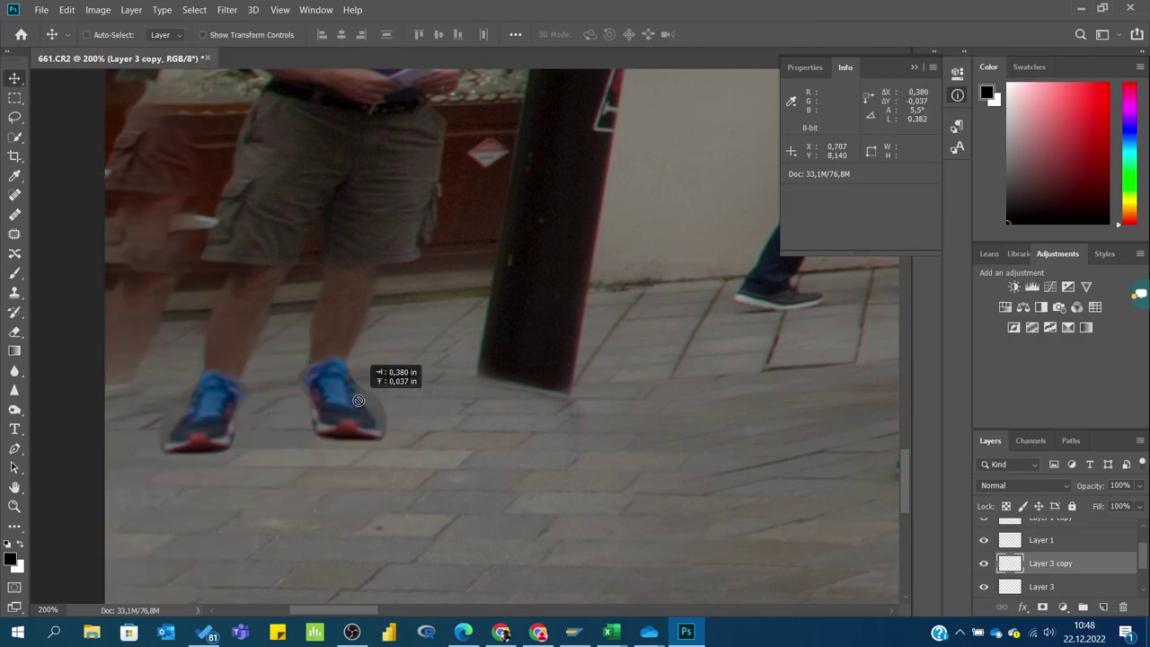
key("ctrl+t")
key("Return")
Add a mask to Layer 3 copy and target its pixels
left_click(1062, 608)
key("b")
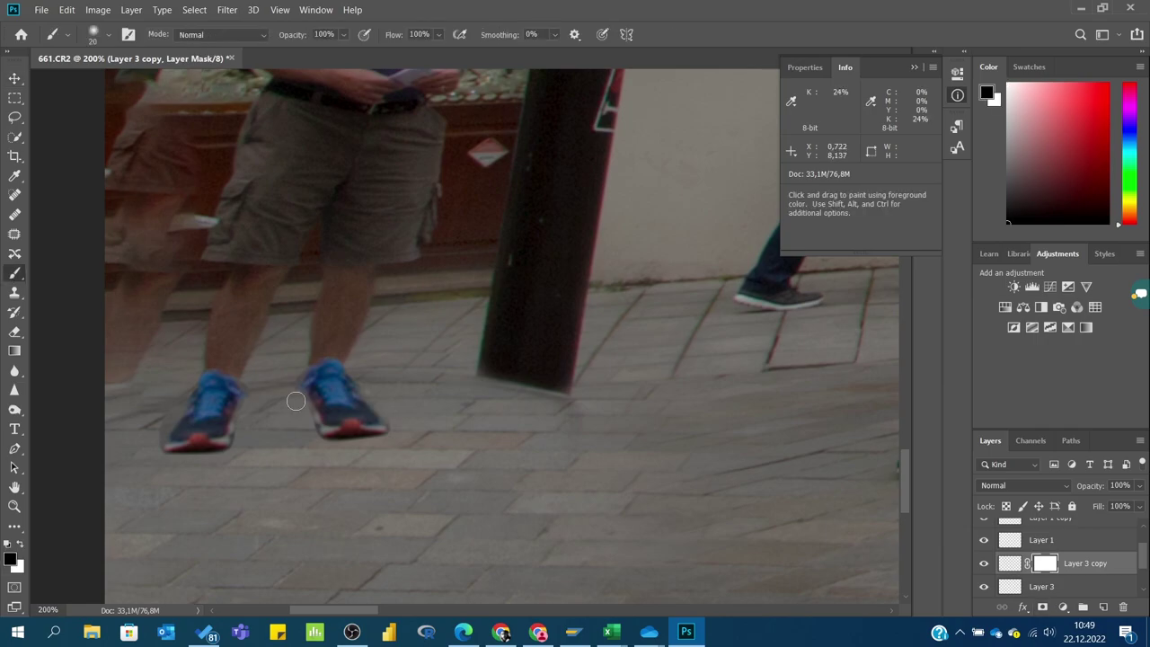
key("ctrl+2")
key("z")
key("ctrl+0")
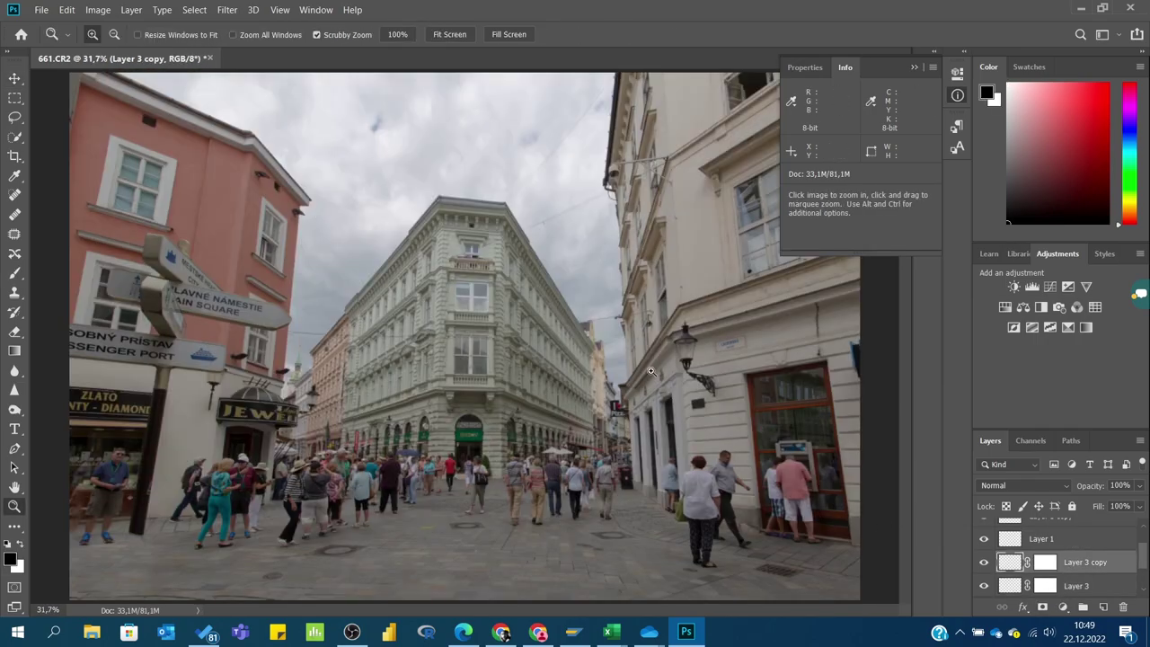
Apply Hue/Saturation with Saturation -61 to Layer 3 copy
key("i")
key("ctrl+u")
left_click_drag(770, 235, 725, 236)
left_click_drag(770, 274, 769, 274)
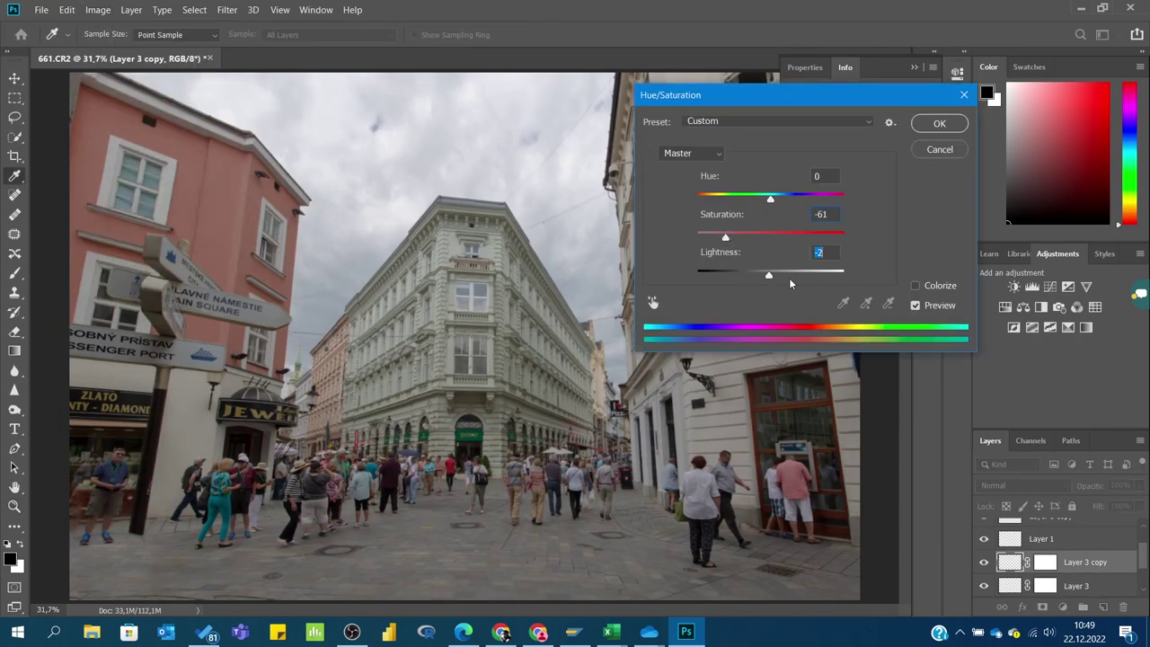
left_click(771, 275)
left_click(929, 131)
Apply the same Hue/Saturation desaturation to Layer 3
left_click(1076, 586)
left_click(98, 10)
left_click(282, 121)
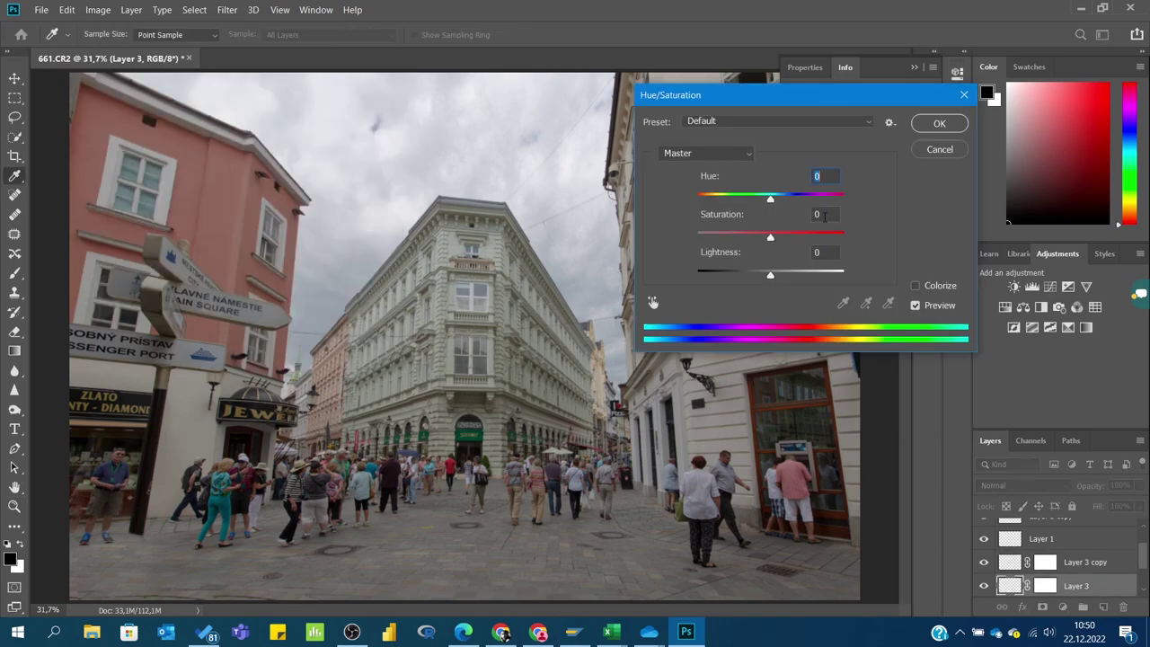
left_click(939, 124)
Patch the pavement area near the bottom with the Patch tool
key("z")
left_click_drag(404, 566, 539, 566)
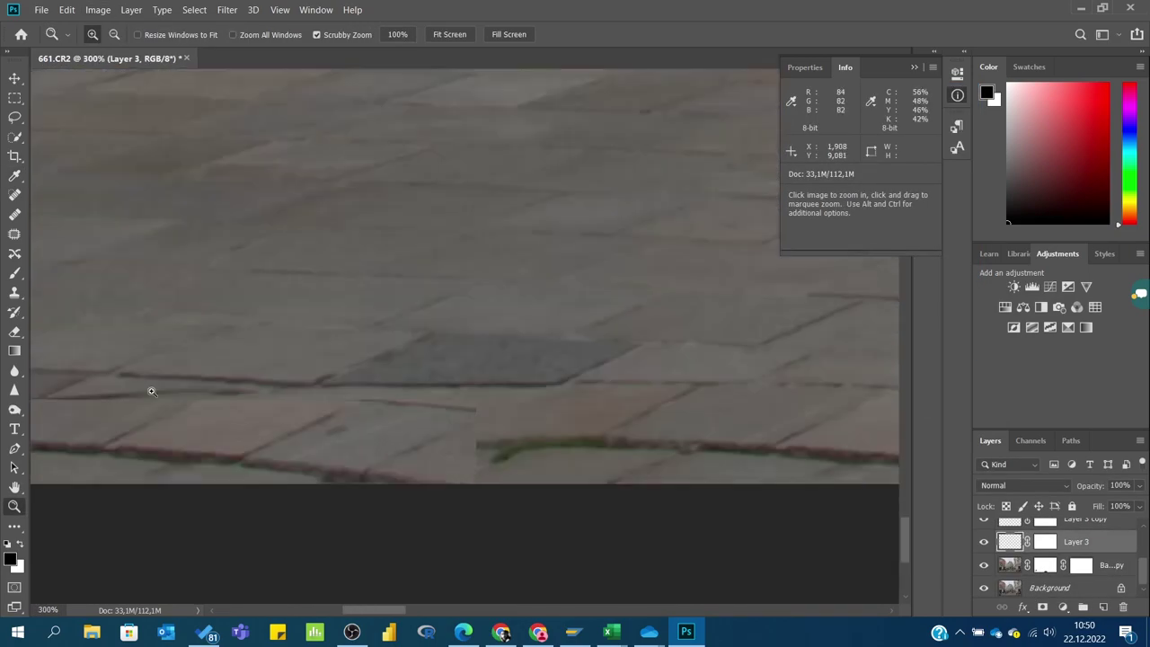
key("j")
left_click_drag(476, 385, 474, 481)
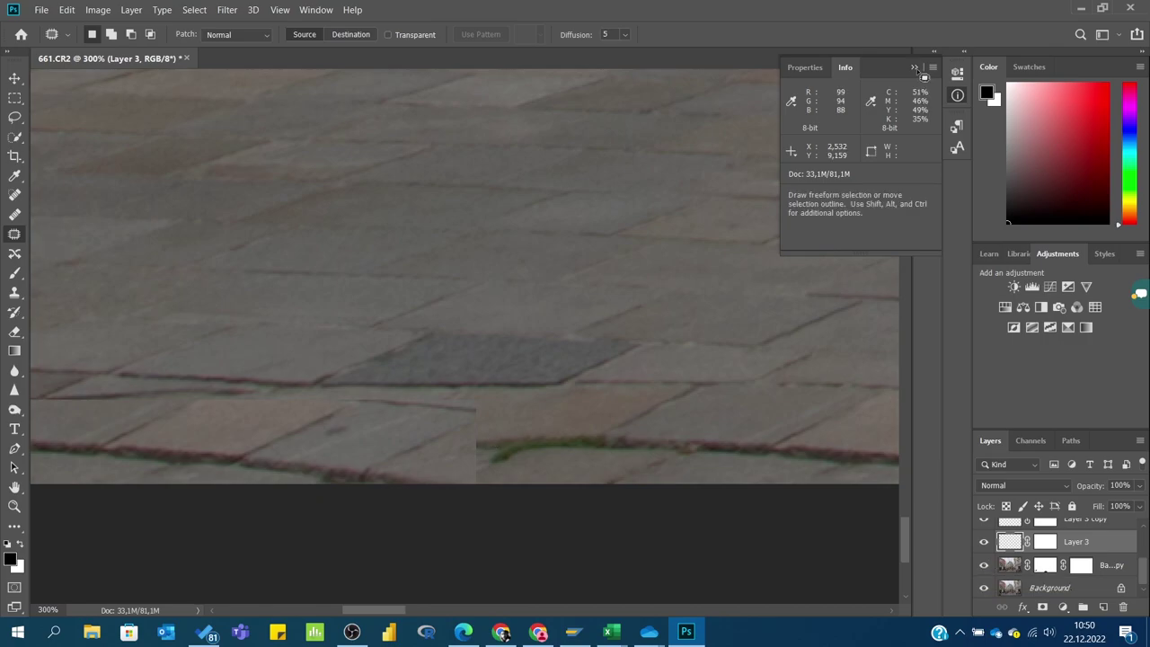
Fit the photo and toggle the Background copy layer to inspect the patches
key("z")
right_click(678, 481)
left_click(710, 485)
left_click_drag(209, 576, 341, 576)
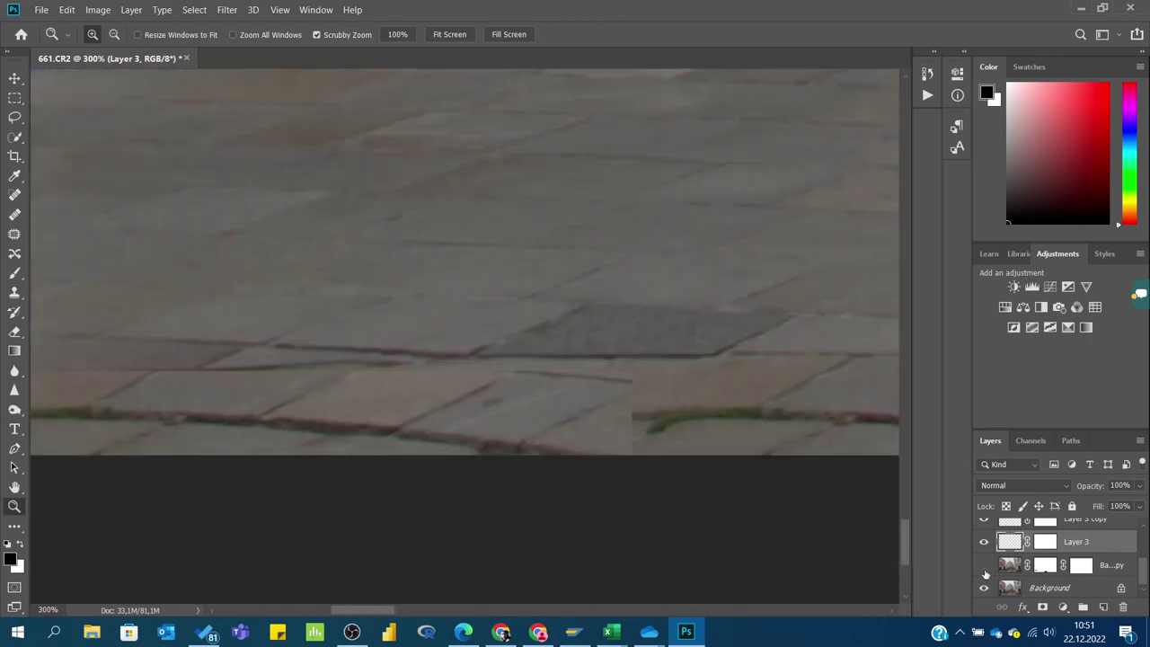
scroll(982, 533, "up", 2)
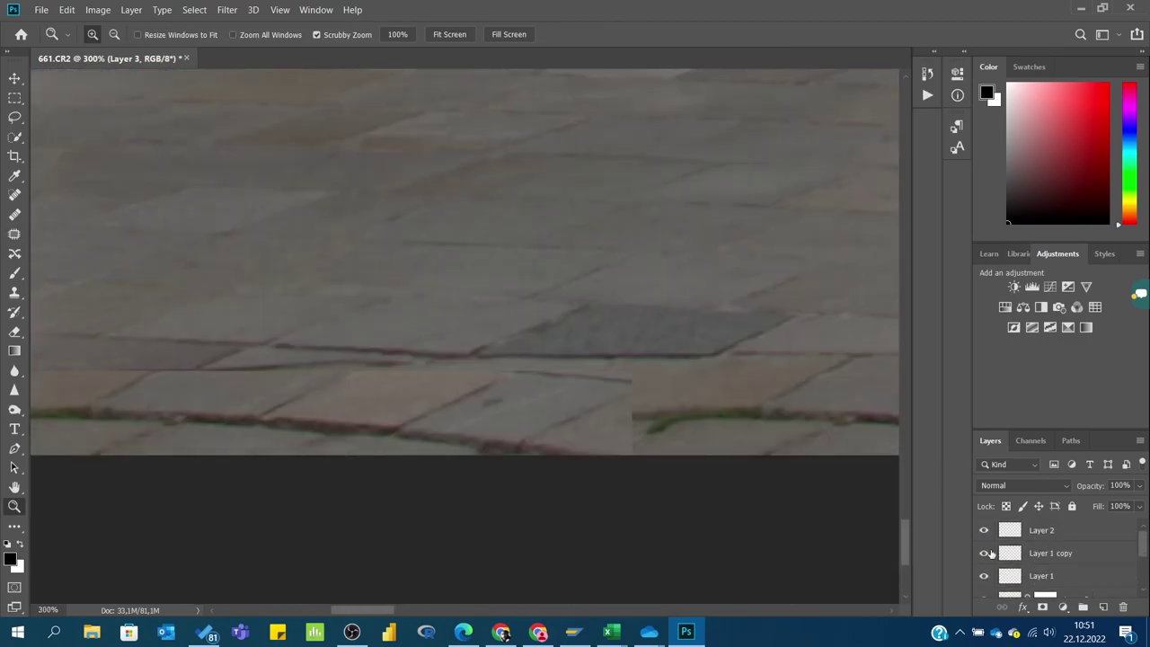
scroll(983, 539, "down", 2)
scroll(1034, 593, "down", 1)
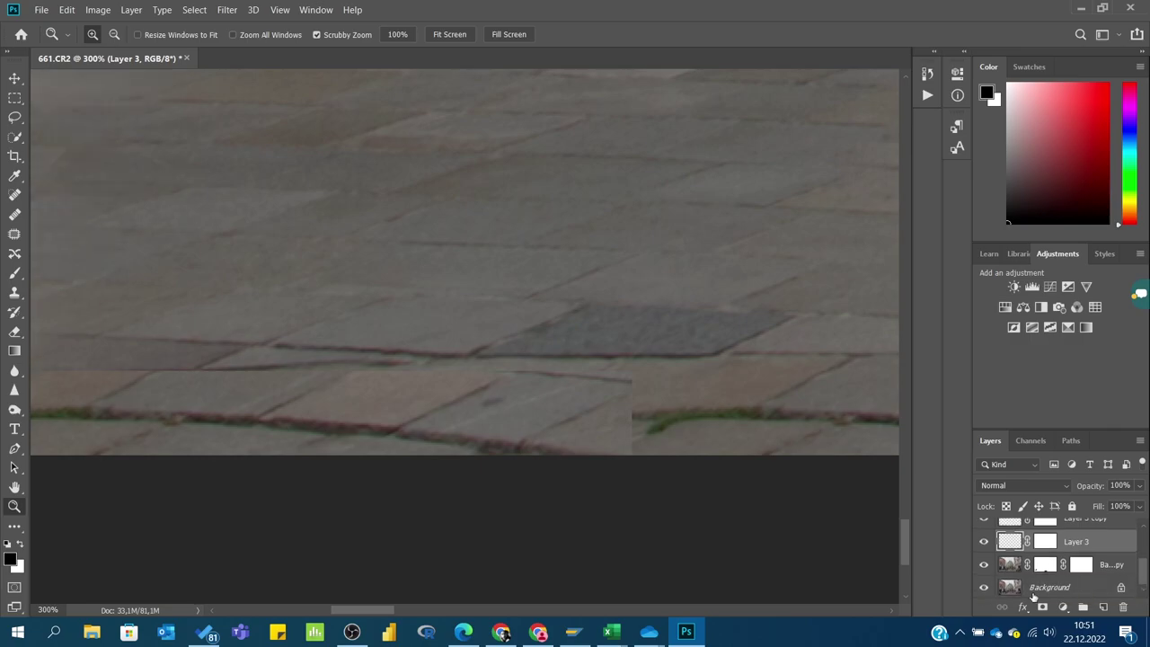
left_click(984, 564)
scroll(984, 557, "up", 2)
scroll(984, 557, "up", 2)
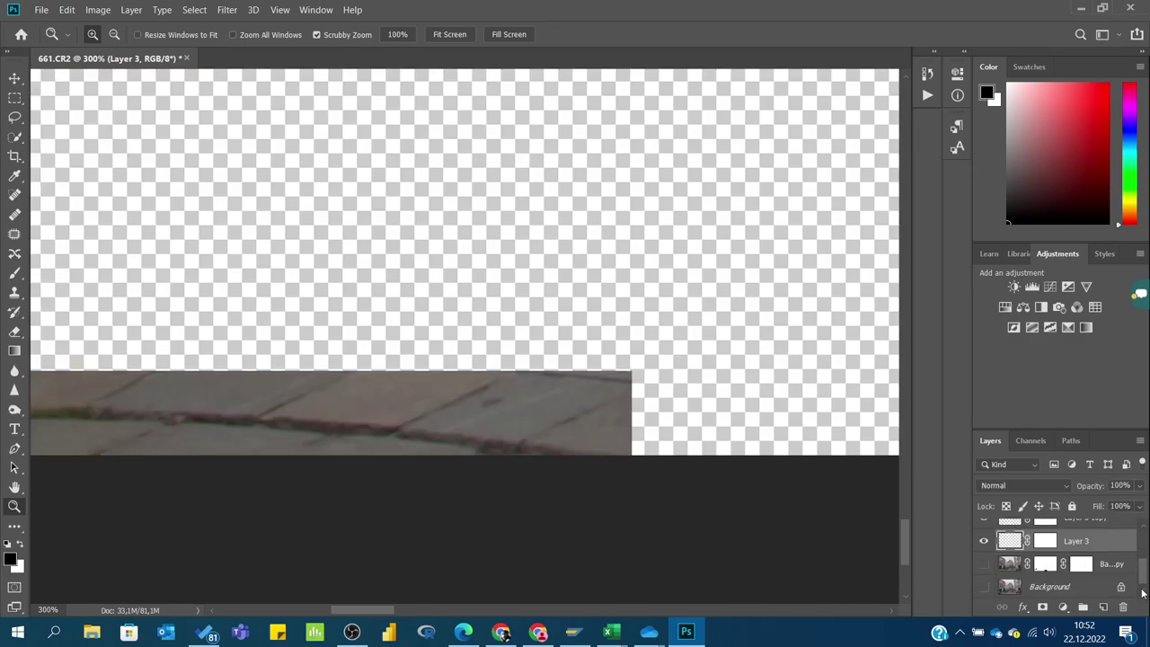
left_click(985, 553)
Add a mask to Layer 1 copy and hide Layer 1 to remove the red brick edge
left_click(1051, 553)
left_click(1042, 606)
key("b")
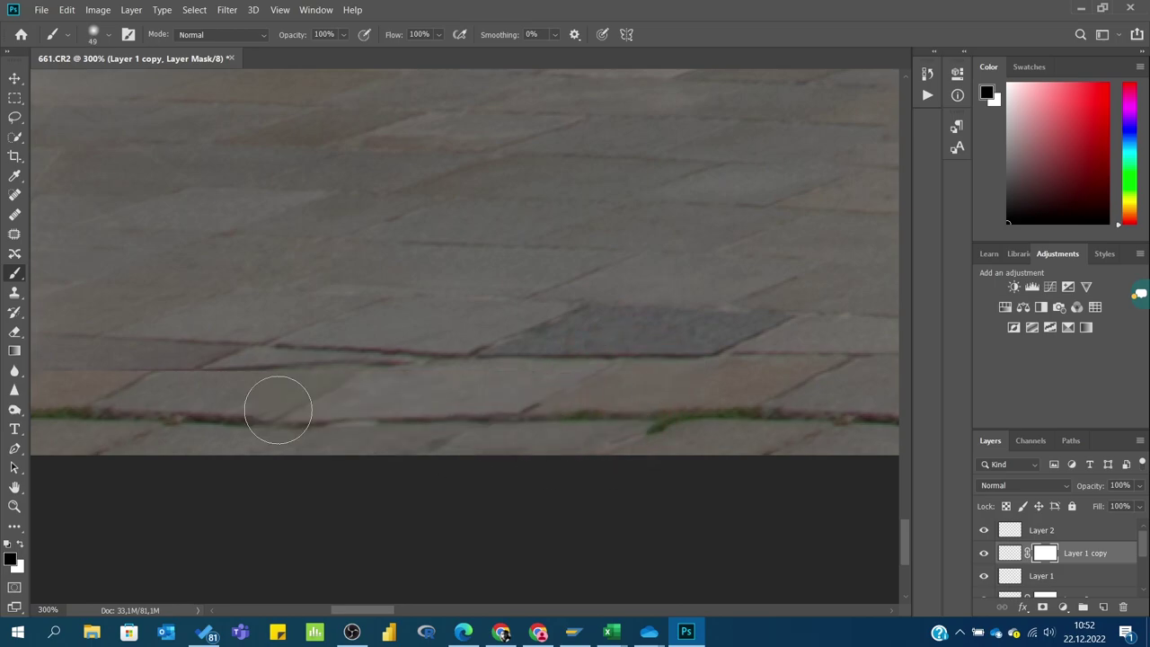
scroll(511, 429, "left", 3)
scroll(510, 428, "left", 2)
scroll(344, 416, "left", 2)
scroll(213, 419, "right", 3)
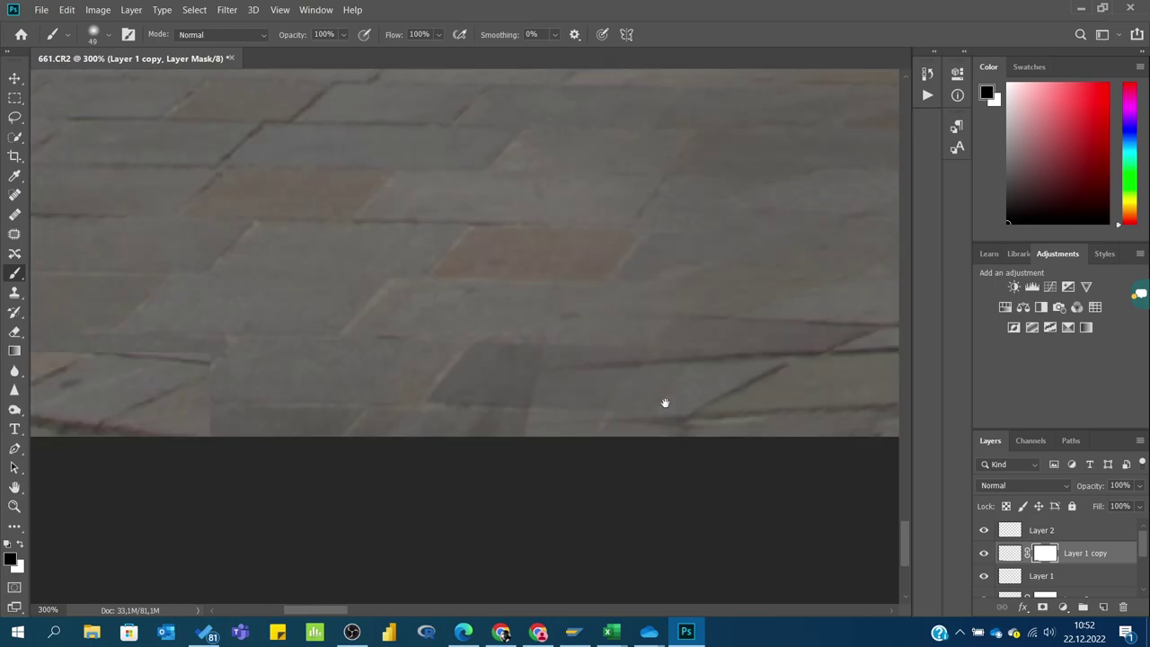
left_click(983, 555)
left_click(984, 557)
Save the layered TIFF 661.tif and enlarge the Layers panel to show every layer
key("z")
key("ctrl+0")
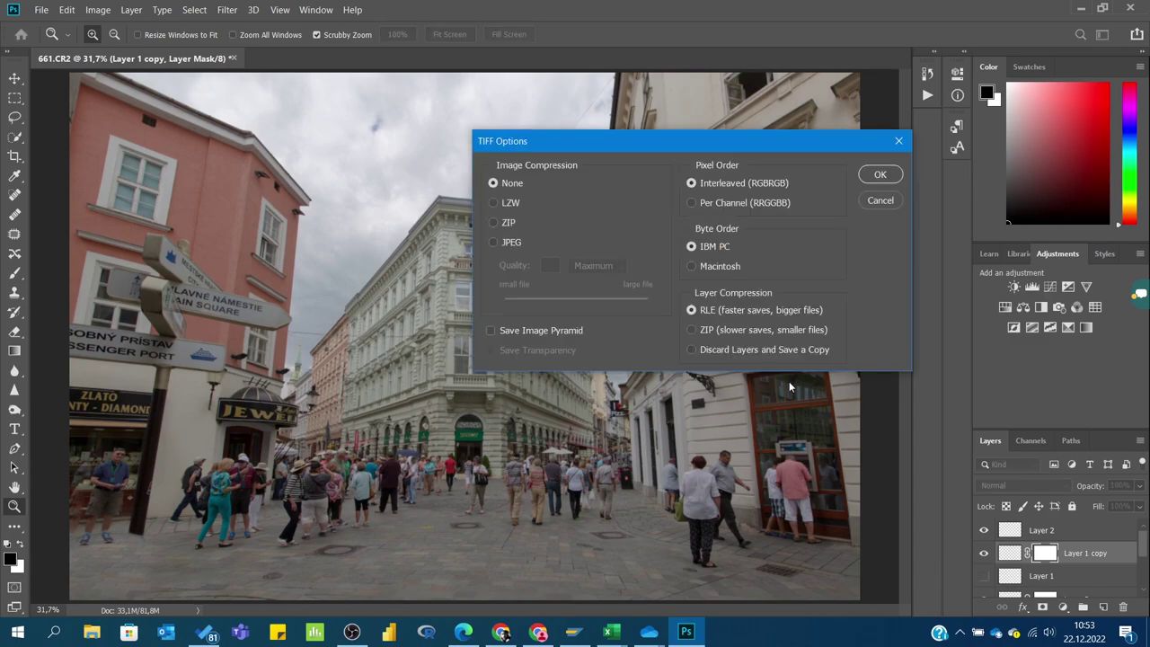
key("Return")
key("Return")
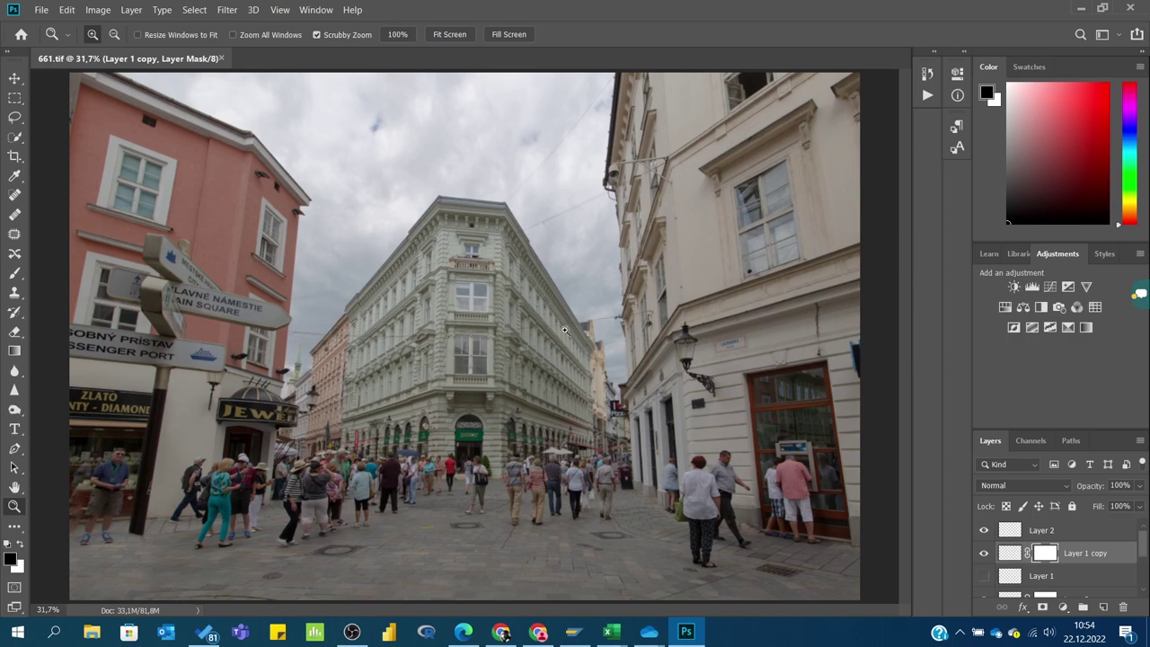
left_click(1042, 530)
left_click_drag(1038, 430, 1038, 348)
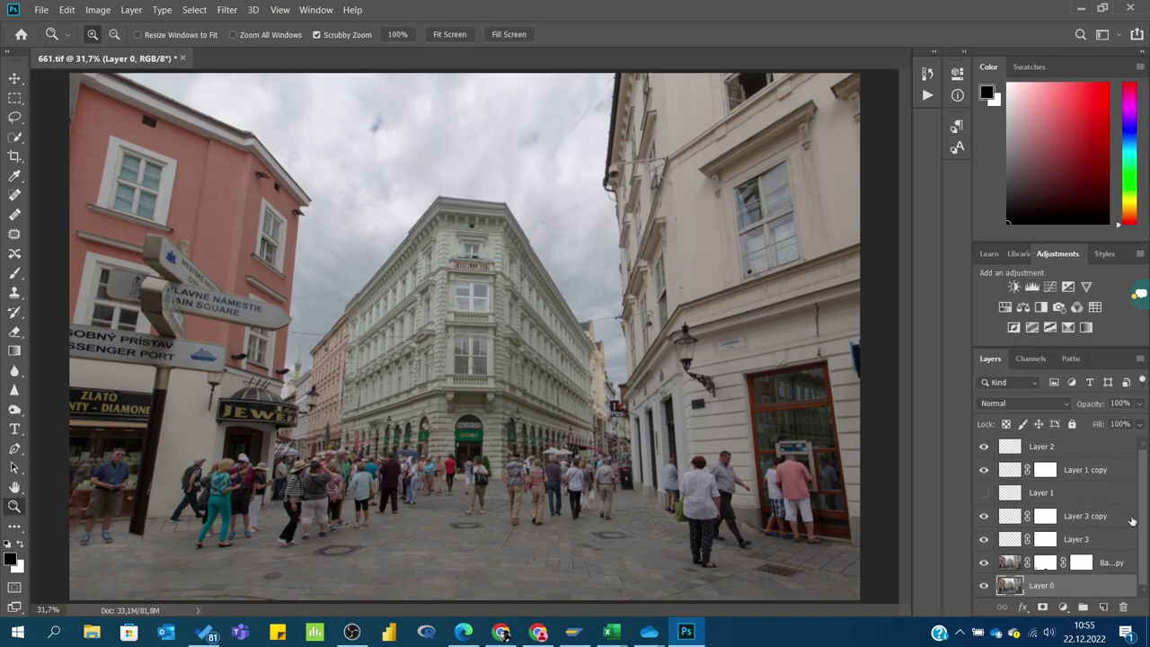
Add a Gradient Map adjustment layer set to Multiply blend mode
left_click(1063, 607)
left_click(1033, 582)
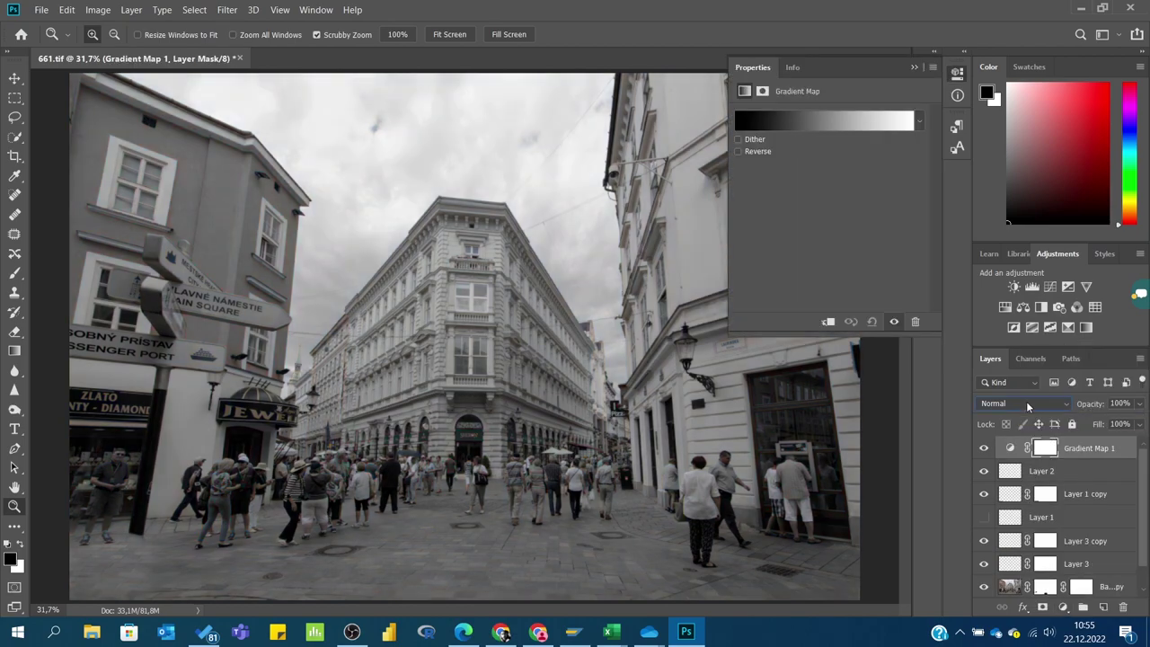
left_click(1026, 403)
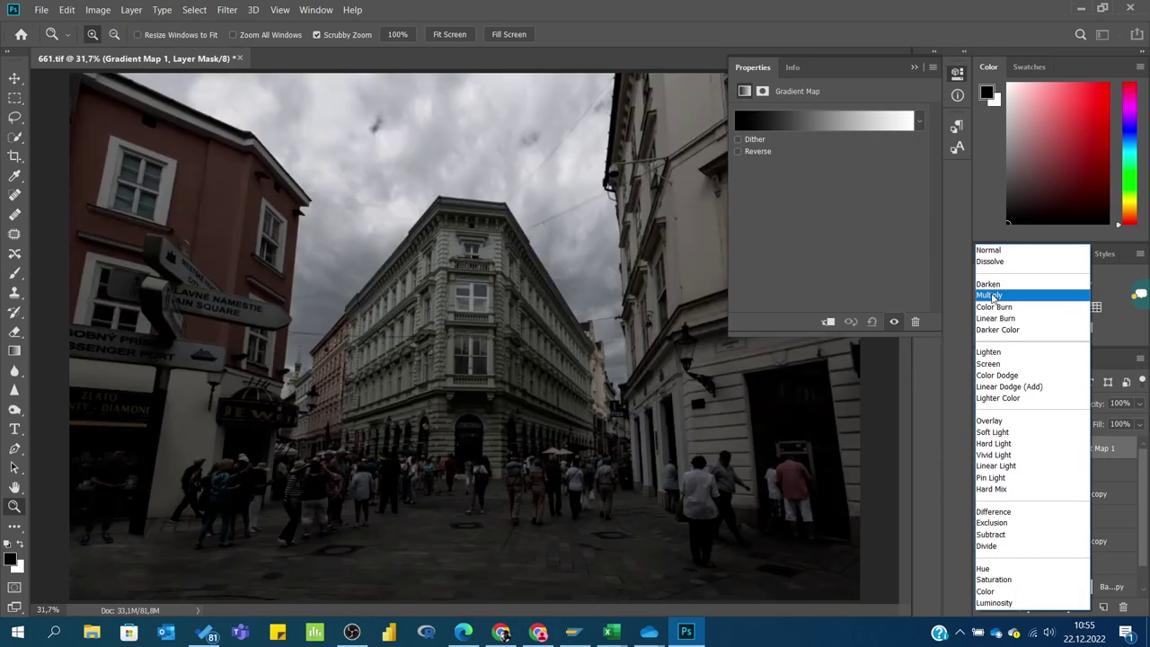
left_click(993, 295)
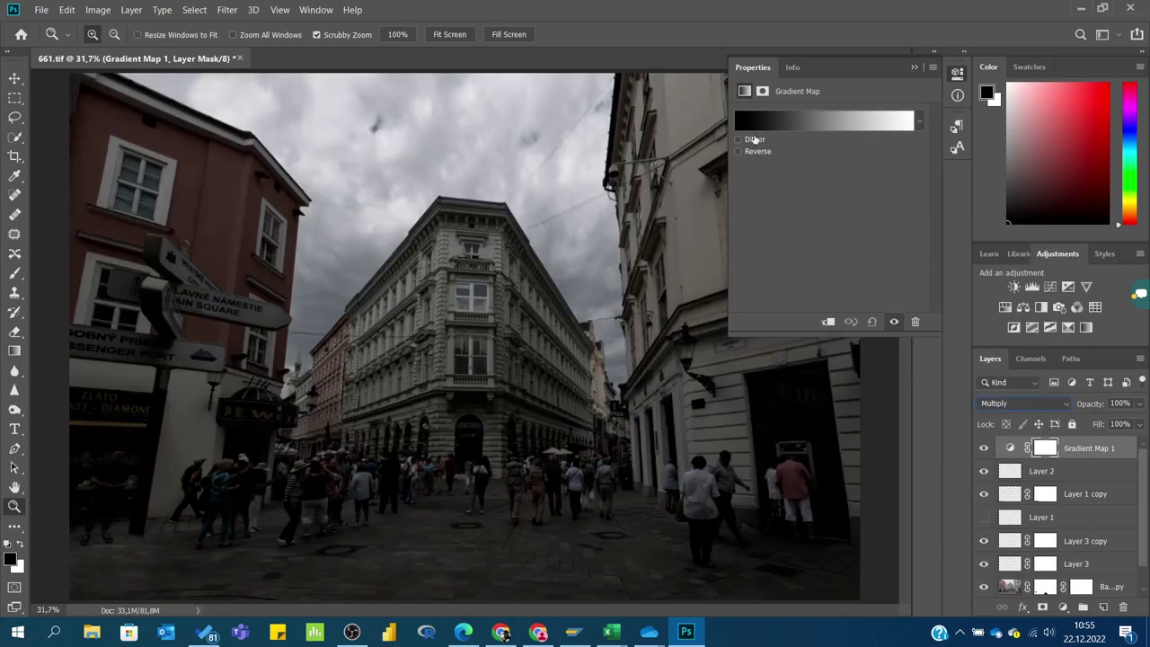
Set the gradient's dark stop to a deep blue
left_click(767, 123)
double_click(774, 386)
left_click(815, 232)
left_click(939, 193)
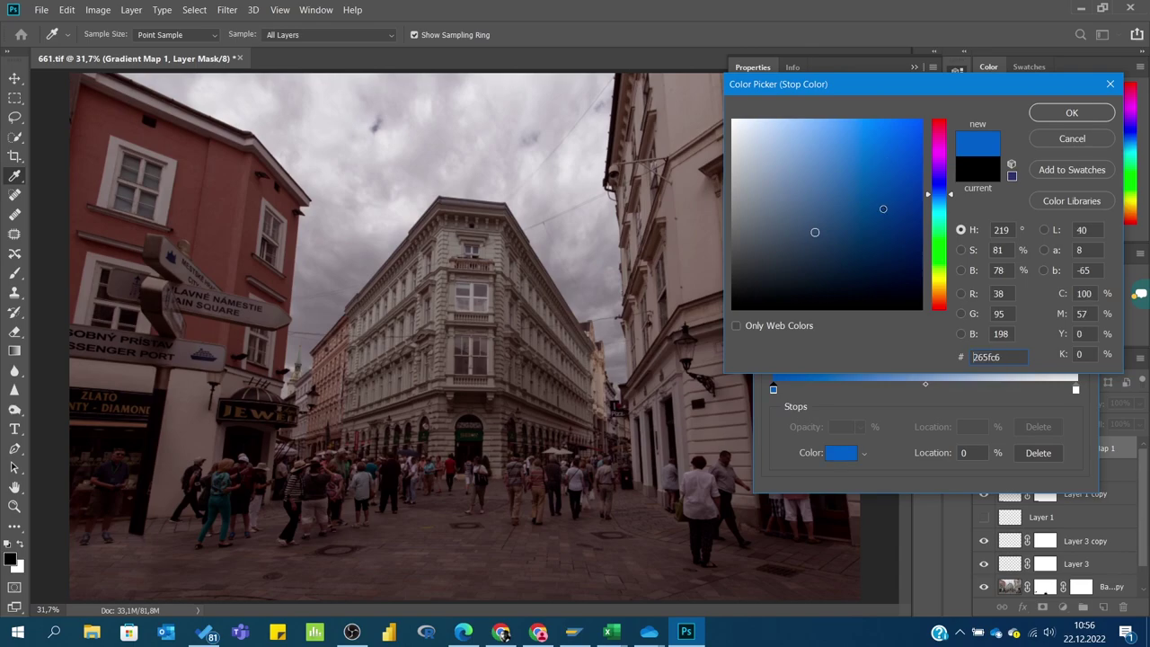
left_click(797, 240)
left_click(1072, 112)
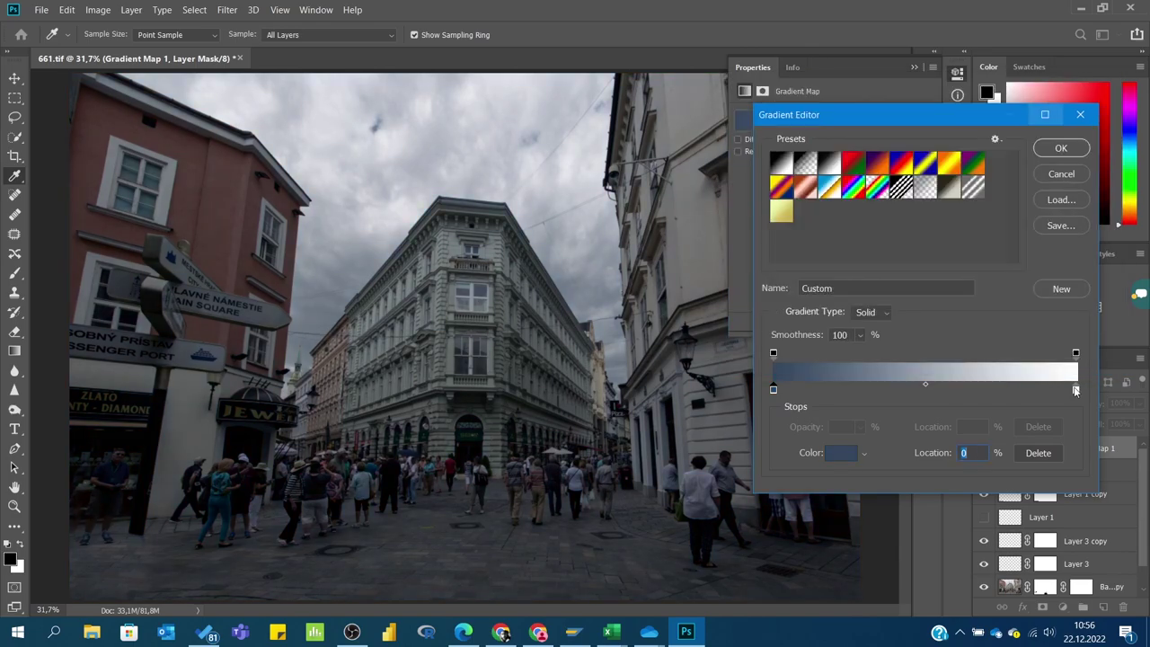
Set the light stop to a pale blue-grey and close the gradient editor
double_click(1076, 388)
left_click(863, 197)
left_click(939, 202)
left_click(774, 201)
left_click(765, 174)
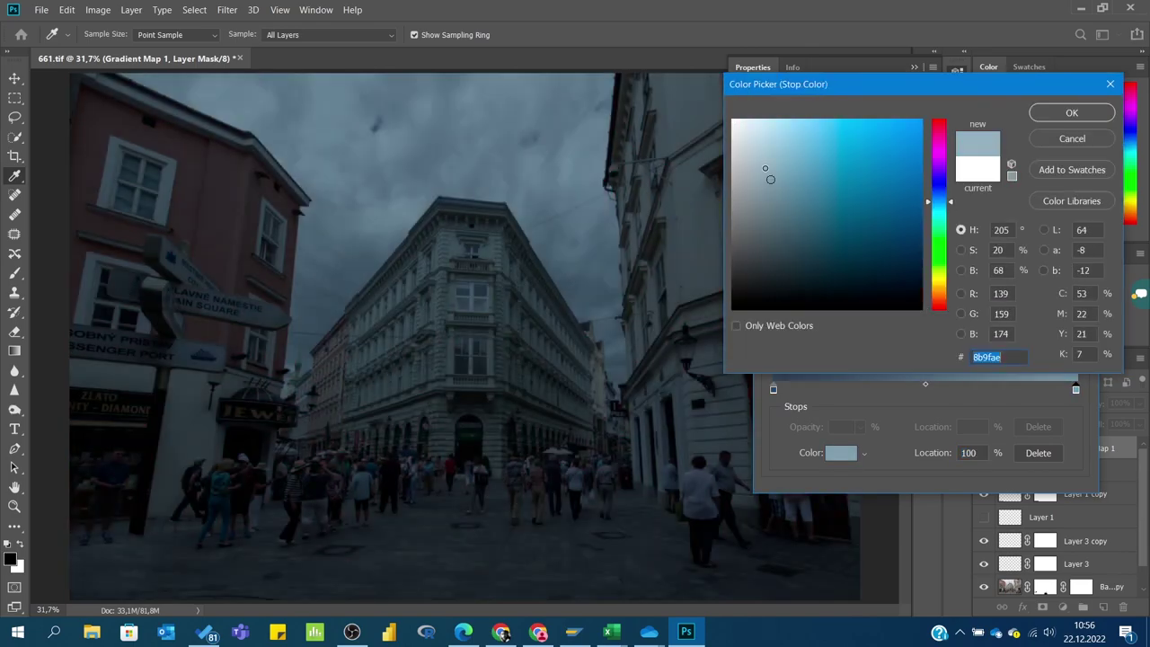
left_click(1072, 112)
left_click(1081, 147)
Add a second gradient map layer, Gradient Map 2, and open its blend modes
left_click(1023, 606)
left_click(1064, 588)
left_click(1011, 402)
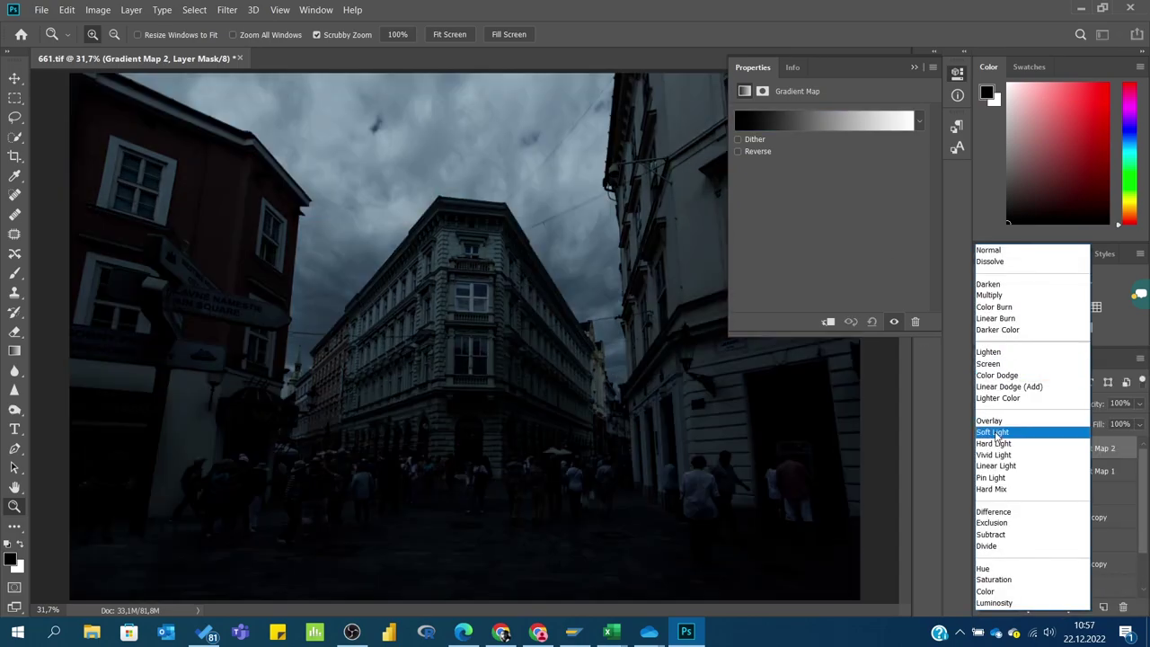
Set the dark stop of Gradient Map 2's gradient to orange
left_click(992, 433)
left_click(823, 120)
double_click(773, 388)
left_click(813, 220)
left_click(938, 283)
left_click(824, 159)
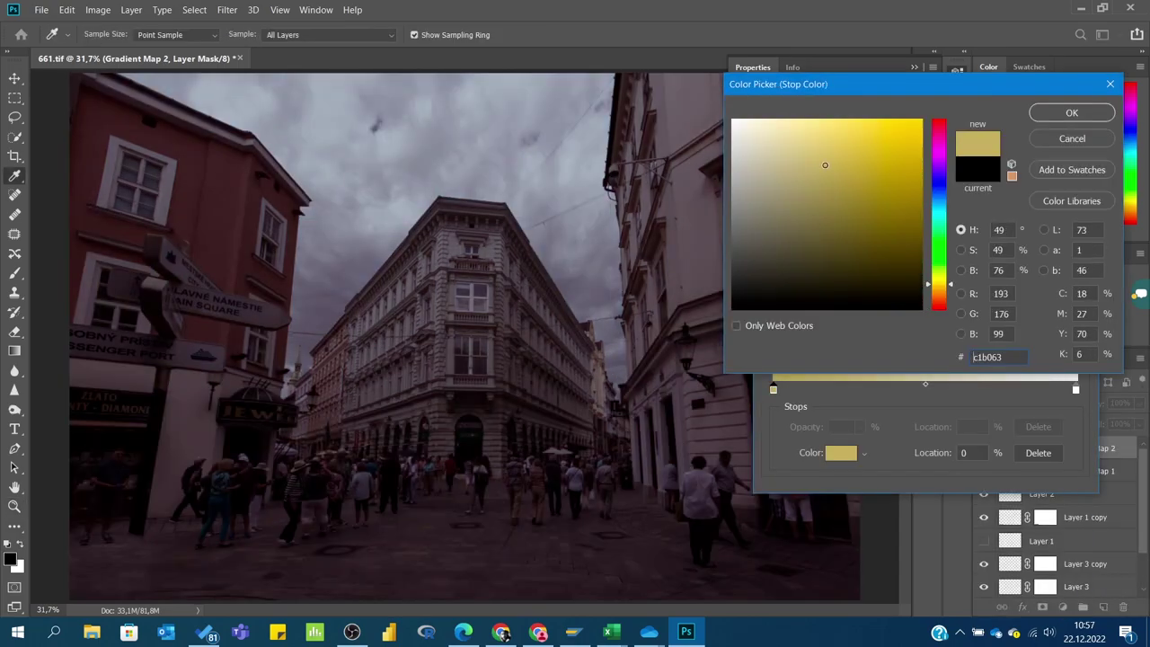
left_click(790, 162)
left_click(938, 193)
left_click(817, 155)
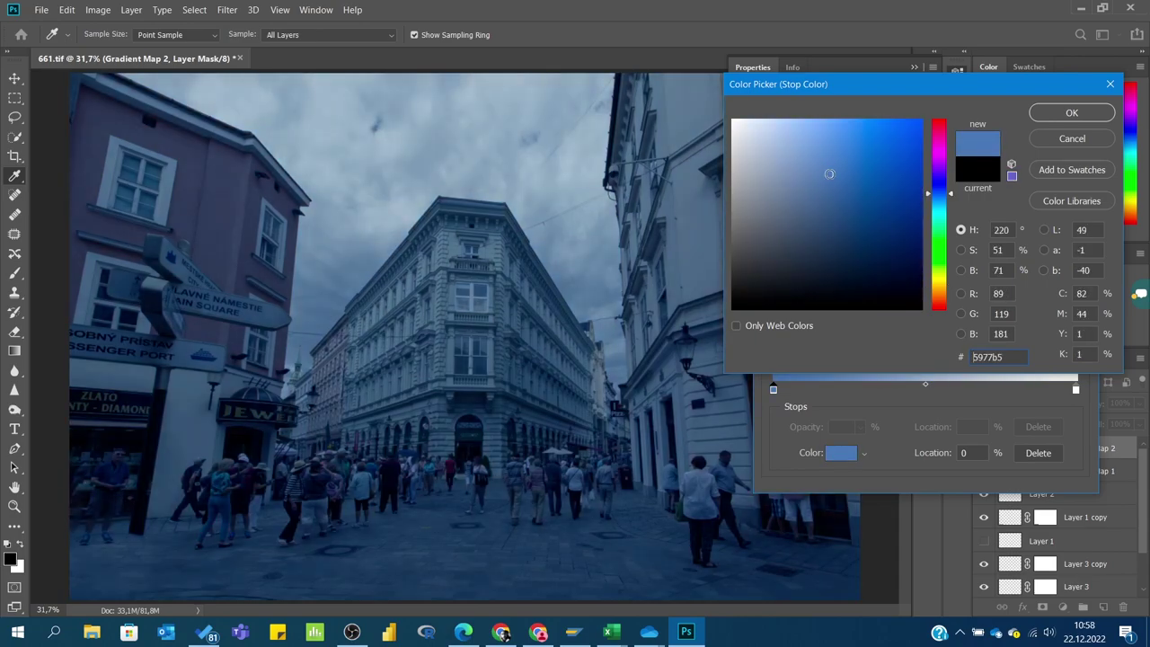
left_click(938, 270)
left_click(938, 294)
left_click(1072, 112)
Set the gradient's light stop to a muted red and keep the edited gradient
double_click(1075, 388)
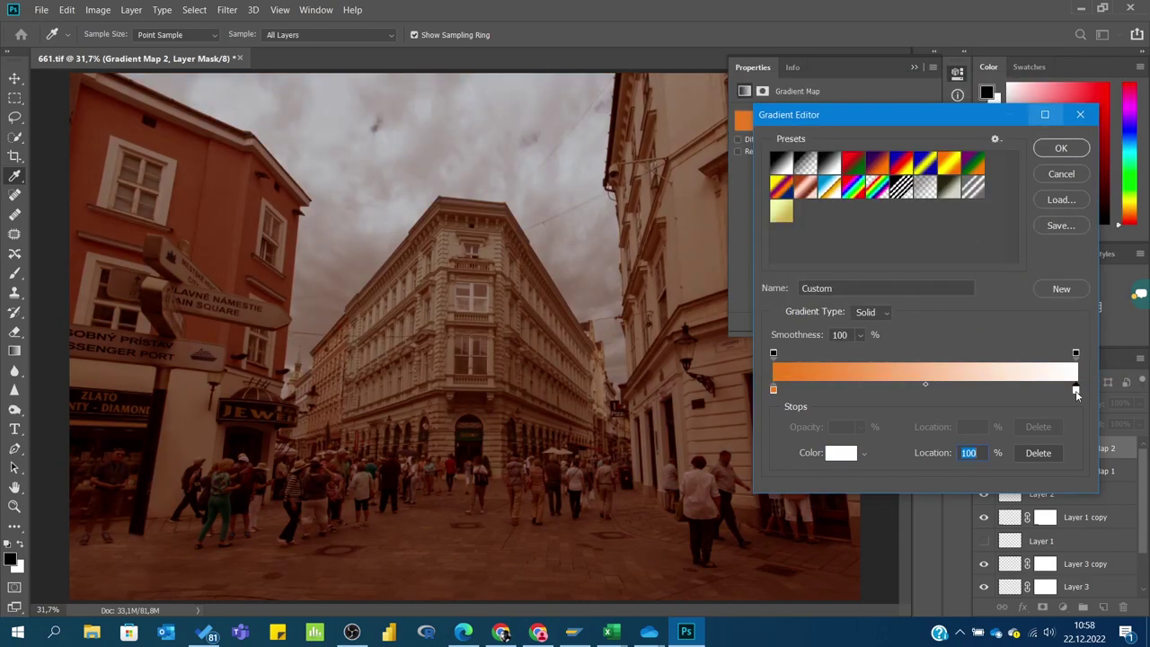
left_click(866, 260)
left_click(871, 154)
left_click(822, 187)
left_click(1072, 112)
Blend Gradient Map 2 in Overlay at about 24% opacity, then raise the Curves midpoint to brighten
key("Return")
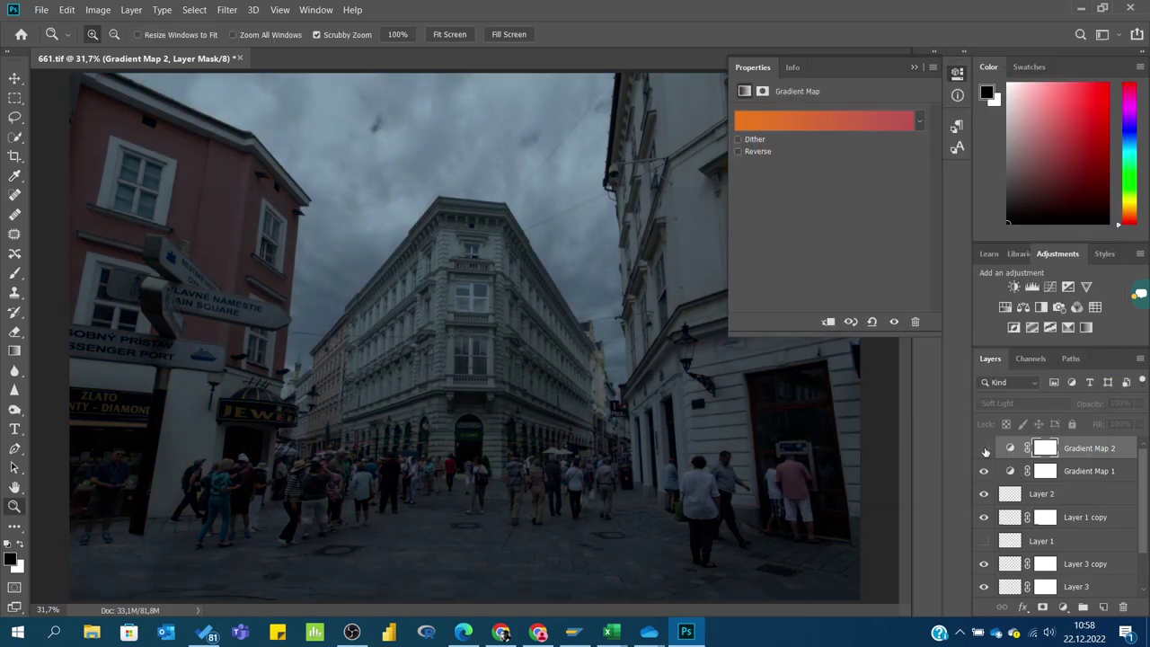
left_click(1019, 404)
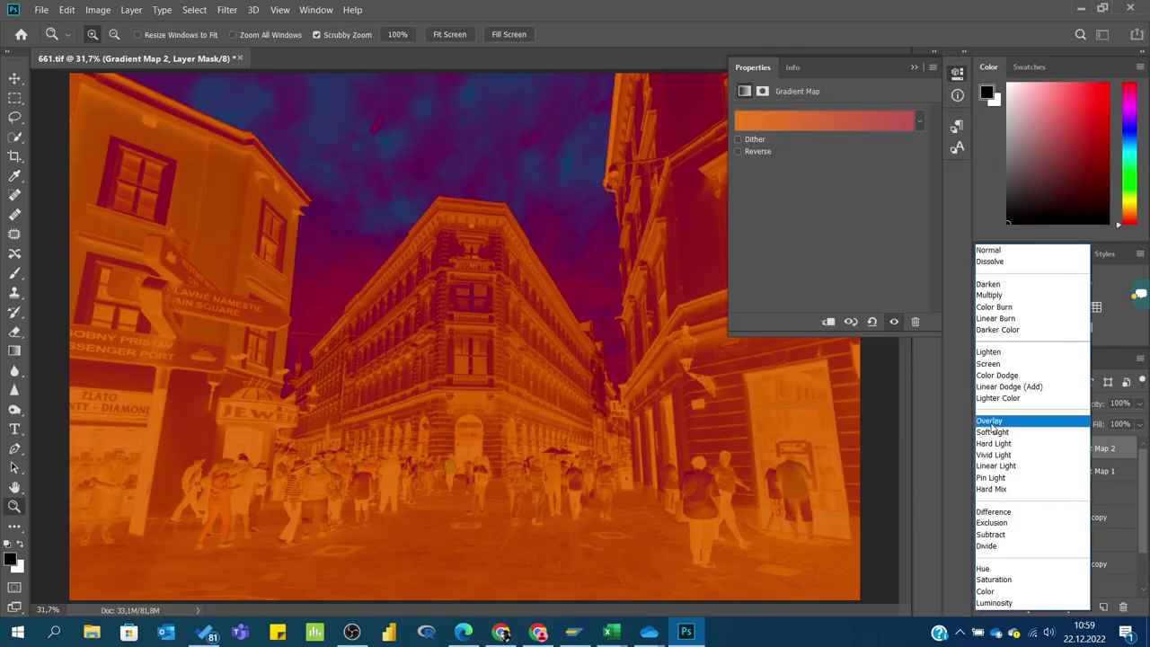
left_click(993, 421)
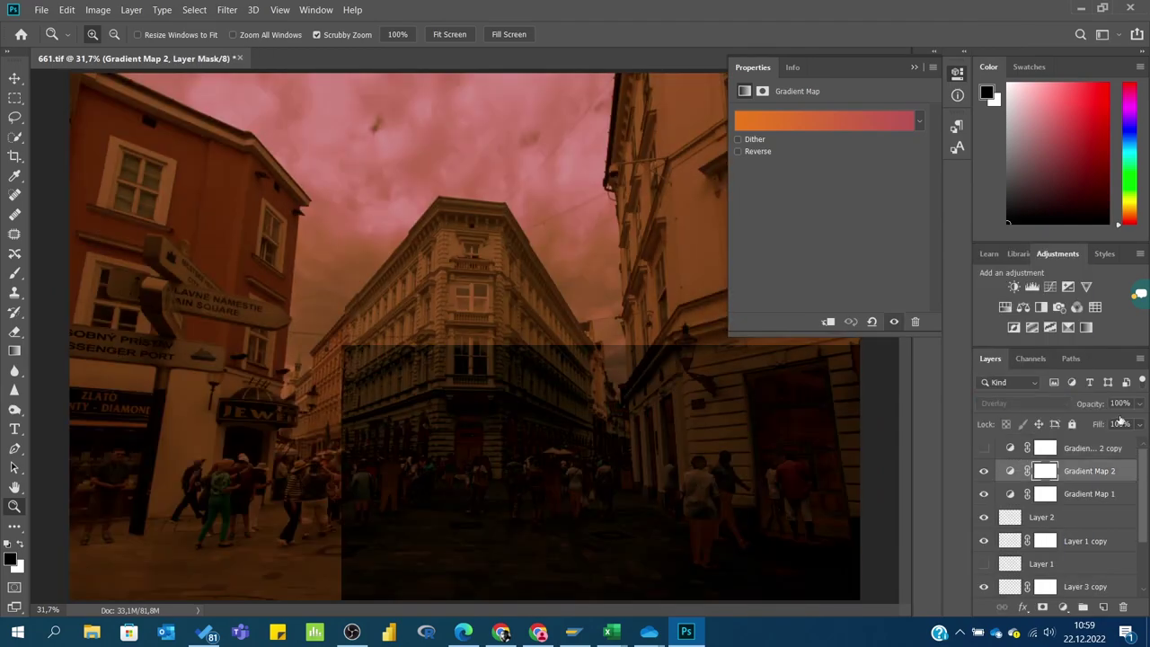
left_click_drag(1139, 403, 1091, 423)
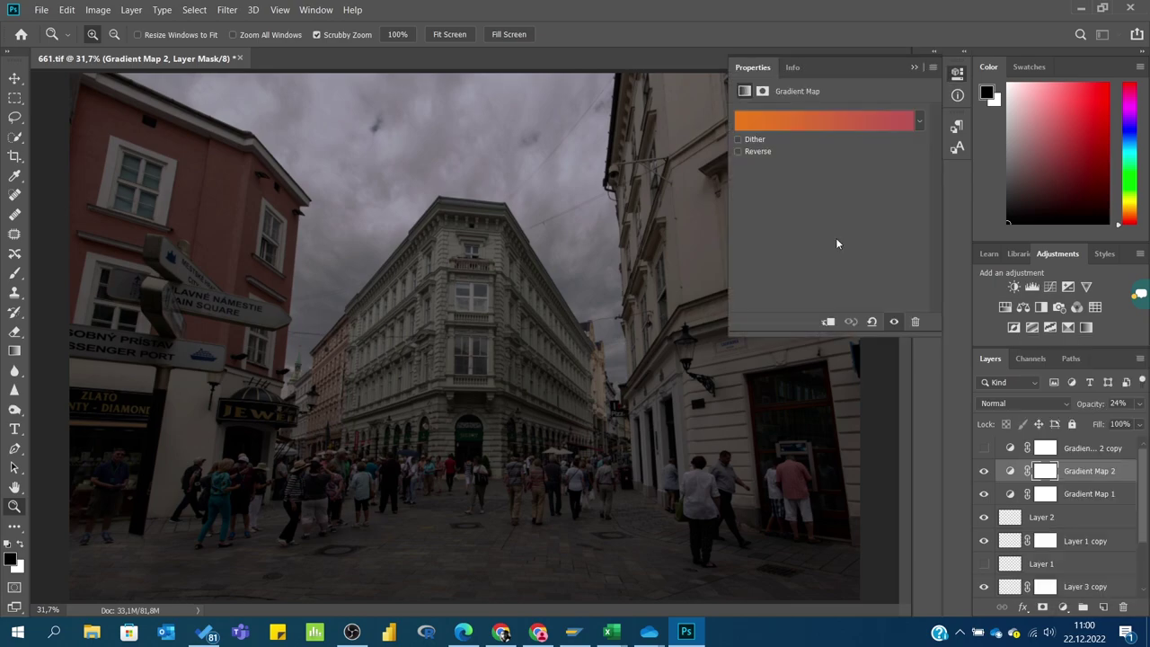
left_click_drag(839, 227, 855, 196)
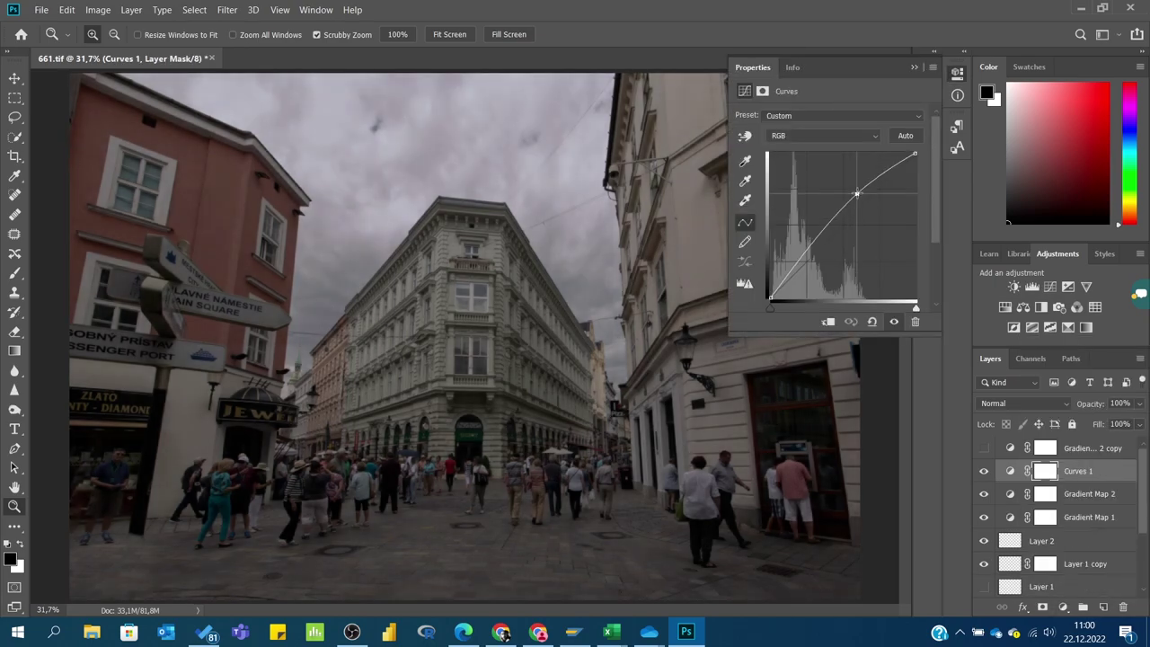
Fill the Curves 1 mask black, then paint white over the left signpost and the upper-right building
key("g")
left_click(325, 495)
key("b")
key("x")
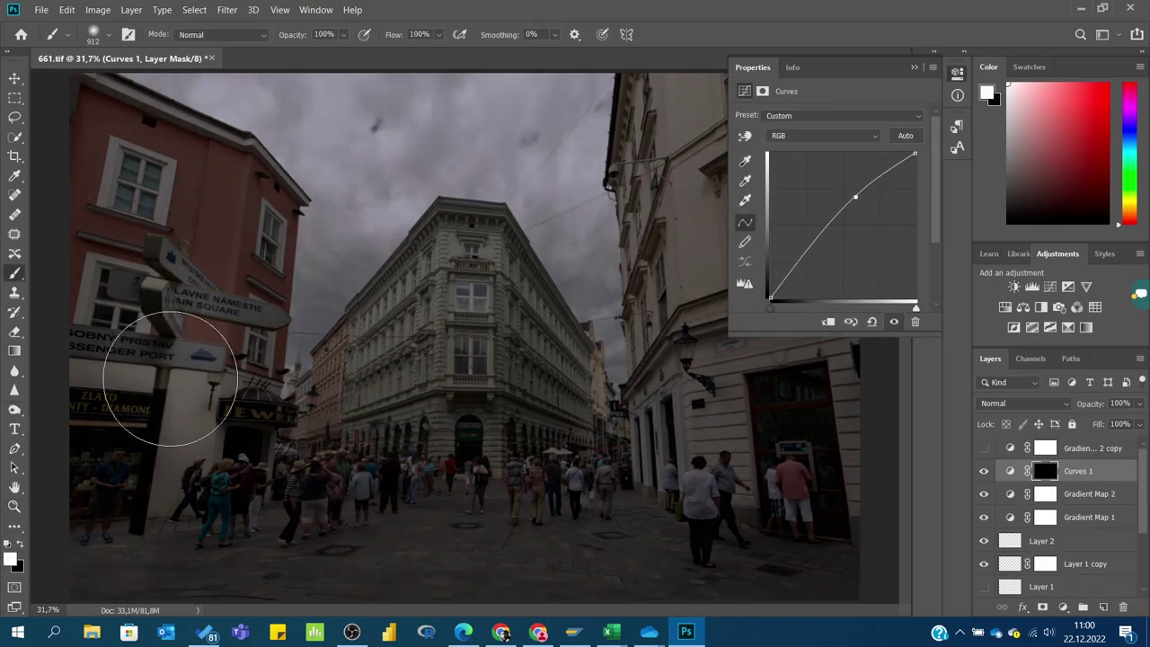
left_click_drag(174, 368, 329, 501)
left_click_drag(700, 112, 710, 206)
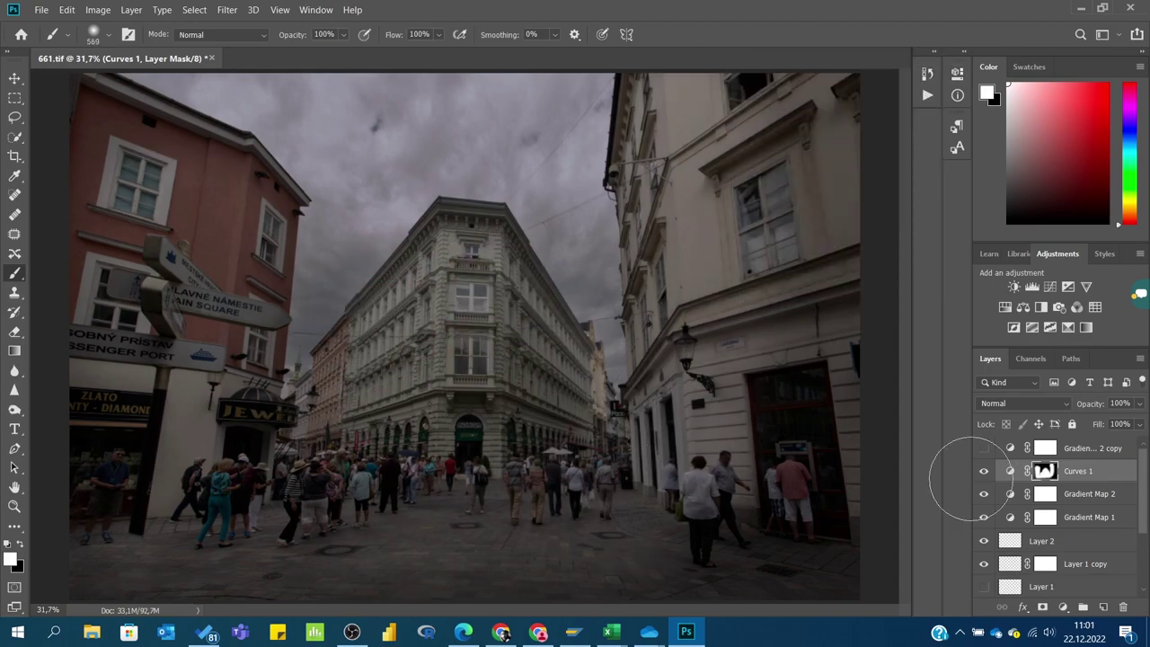
Add a Curves 2 adjustment layer with the curve pulled down to darken
double_click(1010, 471)
left_click(1062, 607)
left_click(1060, 415)
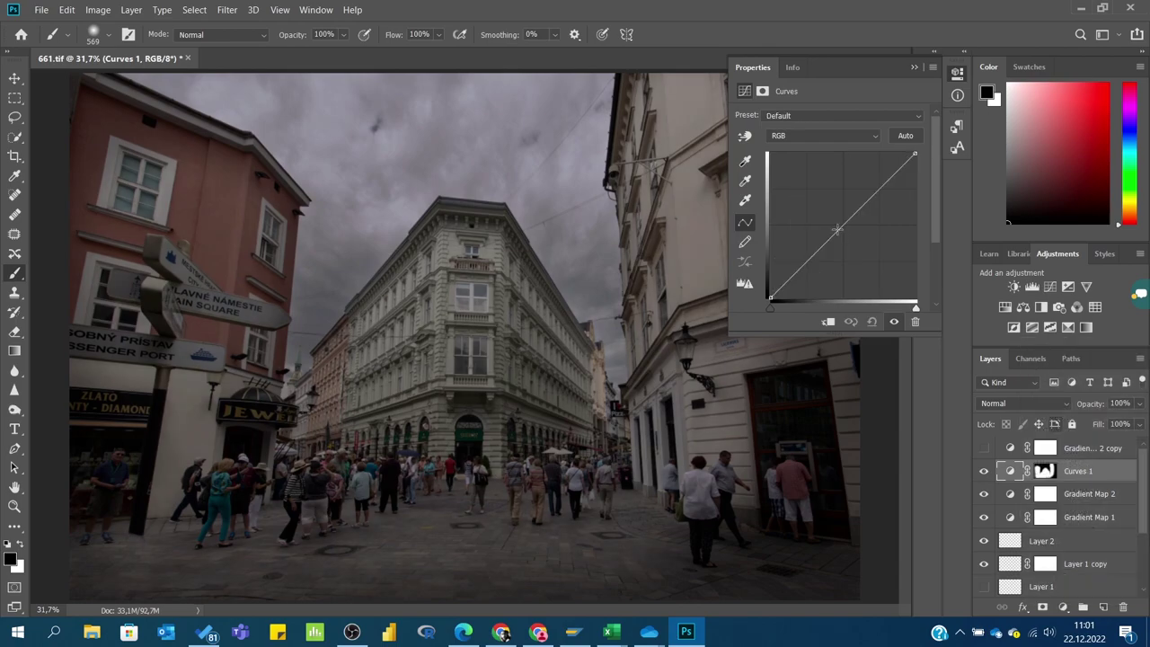
left_click_drag(843, 226, 843, 239)
Fill the Curves 2 mask black and paint white to bring the darkening back into chosen areas
key("g")
left_click(177, 285)
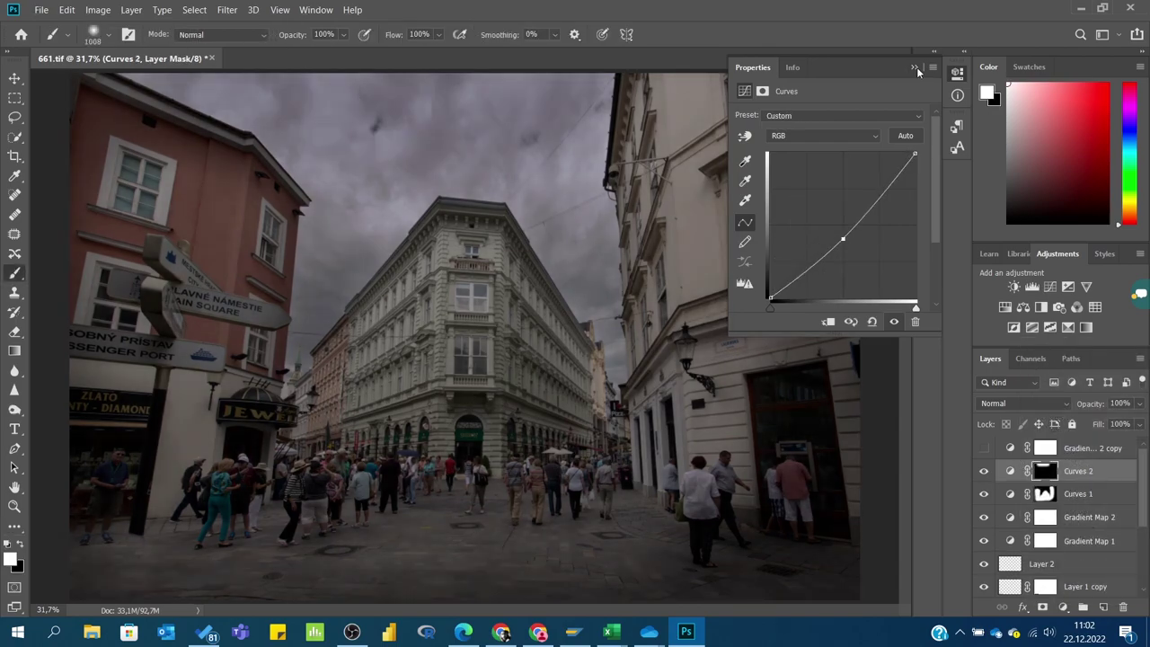
left_click(915, 67)
key("b")
key("x")
left_click_drag(398, 560, 819, 139)
Add a Levels layer and a Soft Light Black & White layer with raised Reds/Yellows, lower Blues, at 21% opacity
left_click(1063, 608)
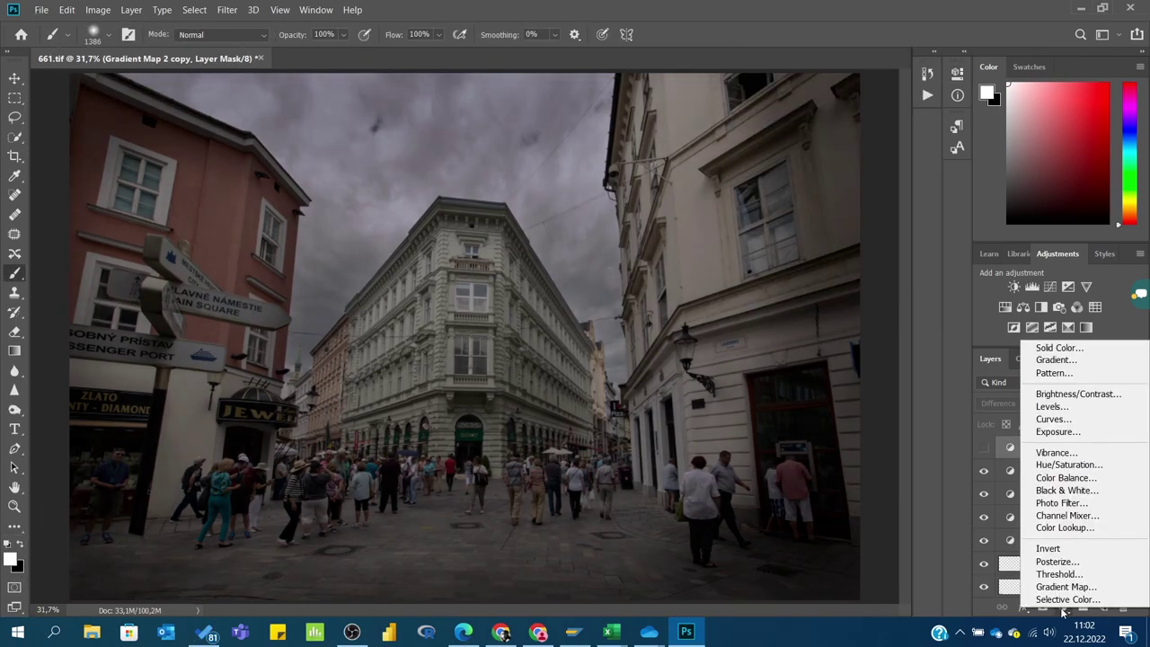
left_click(1052, 405)
left_click(1063, 607)
left_click(1066, 490)
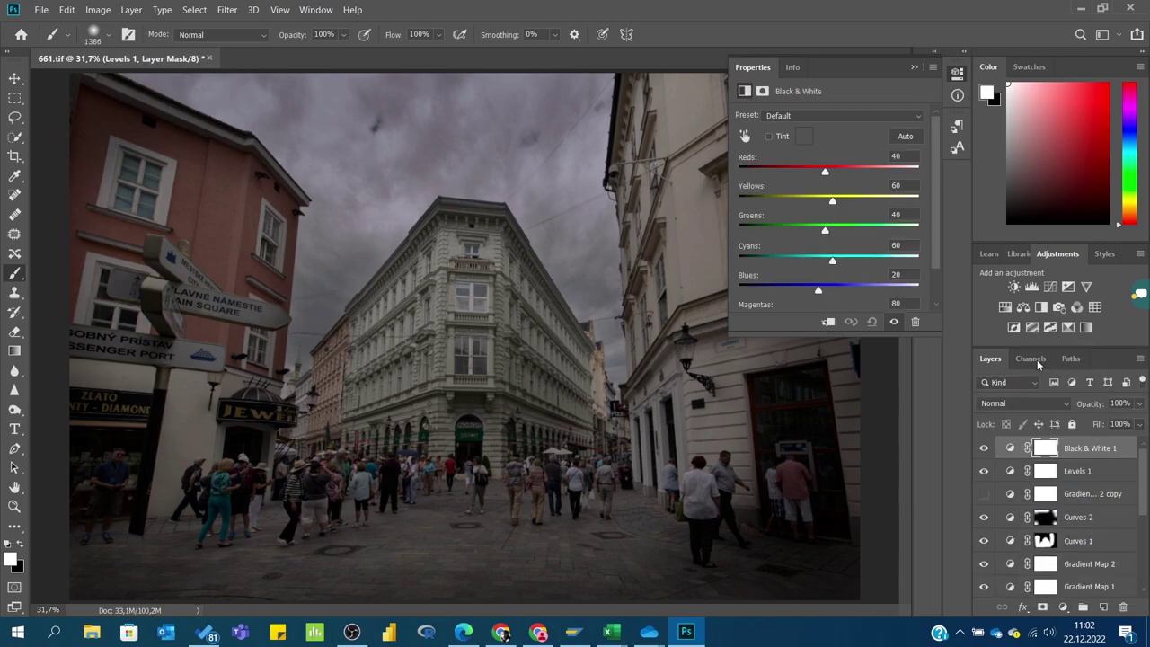
key("shift+alt+f")
left_click_drag(783, 168, 869, 216)
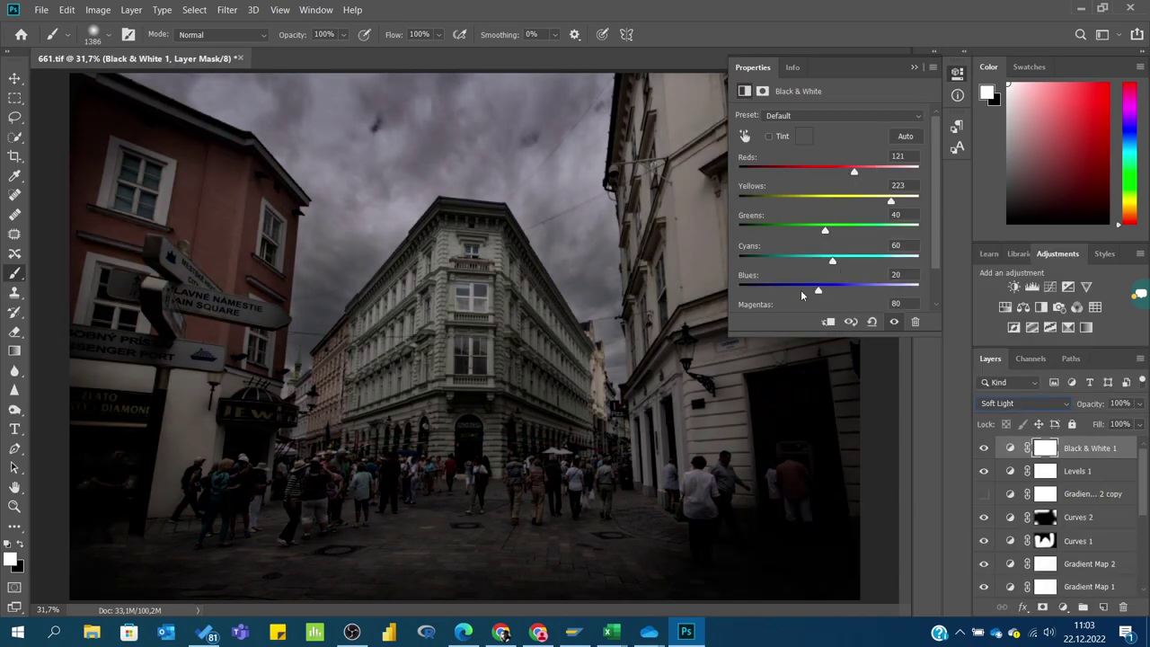
left_click_drag(828, 294, 766, 297)
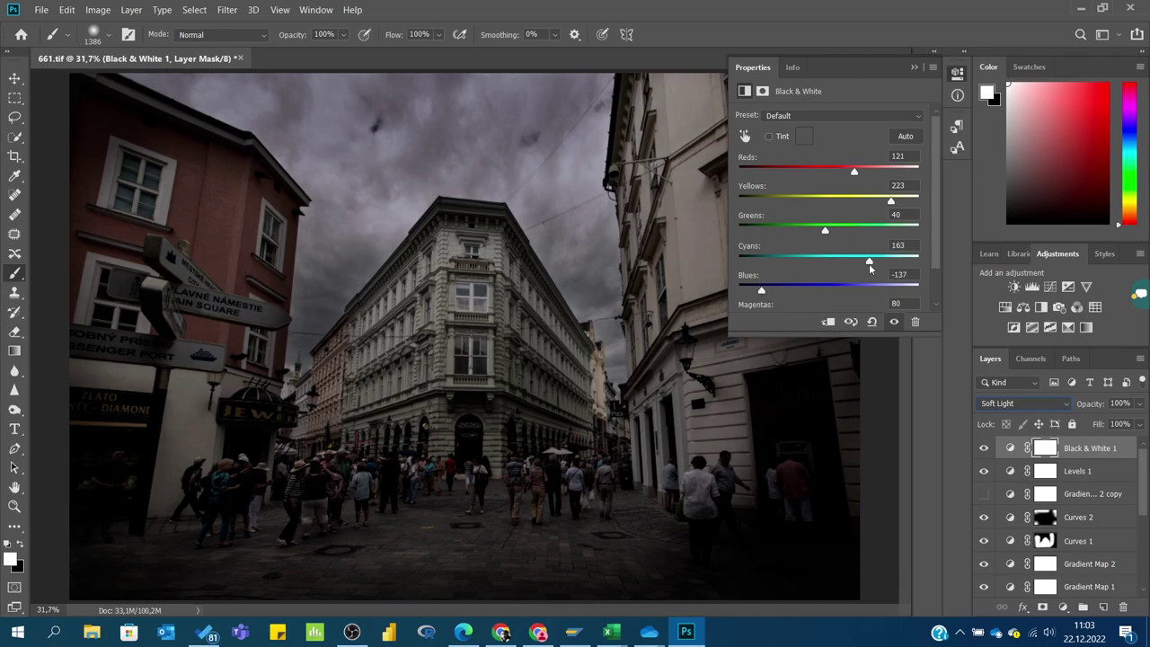
left_click(1140, 403)
left_click_drag(1139, 424, 1085, 426)
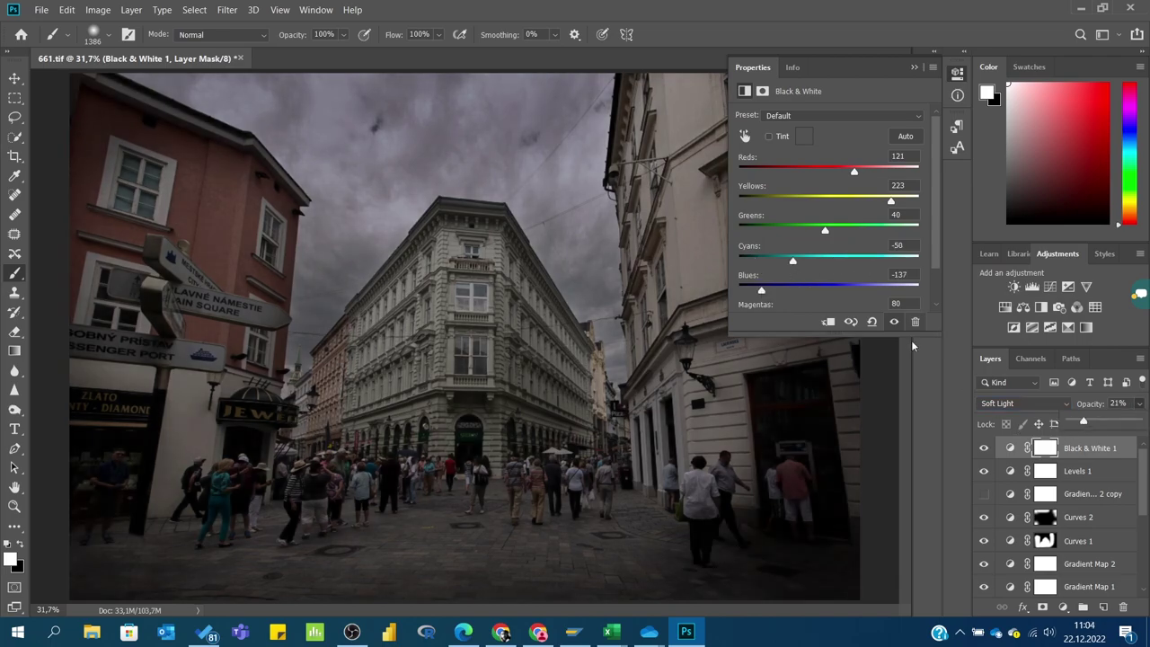
Add a Levels 2 layer with the white point pulled in, then a Hue/Saturation layer
left_click(1063, 608)
left_click(1069, 406)
left_click_drag(920, 225, 893, 228)
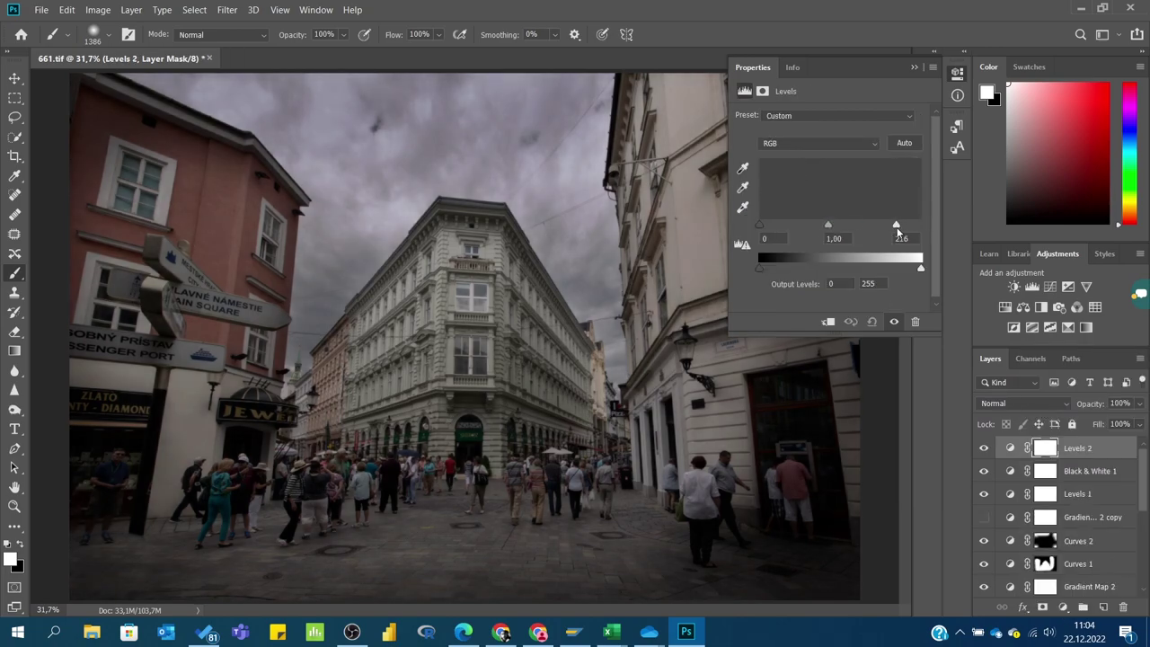
left_click(1063, 608)
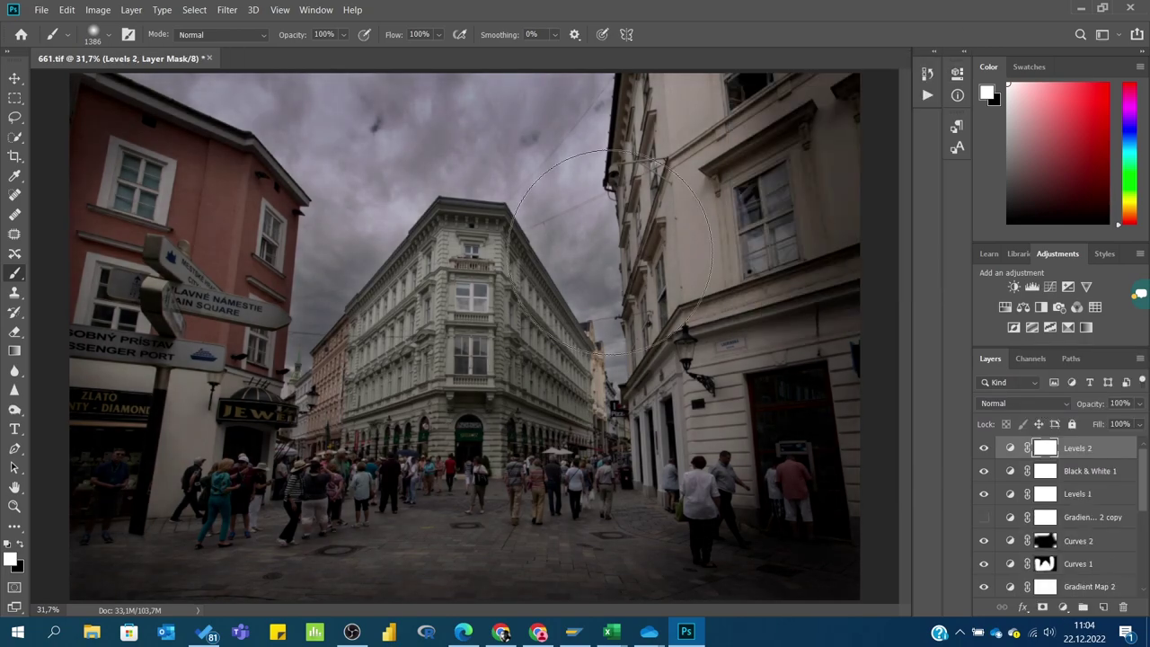
left_click(1069, 467)
left_click(1025, 403)
Make Hue/Saturation an Overlay colorized teal tint (Hue 190, Saturation 55, Lightness -17) at 39% fill
left_click(1015, 416)
left_click(814, 252)
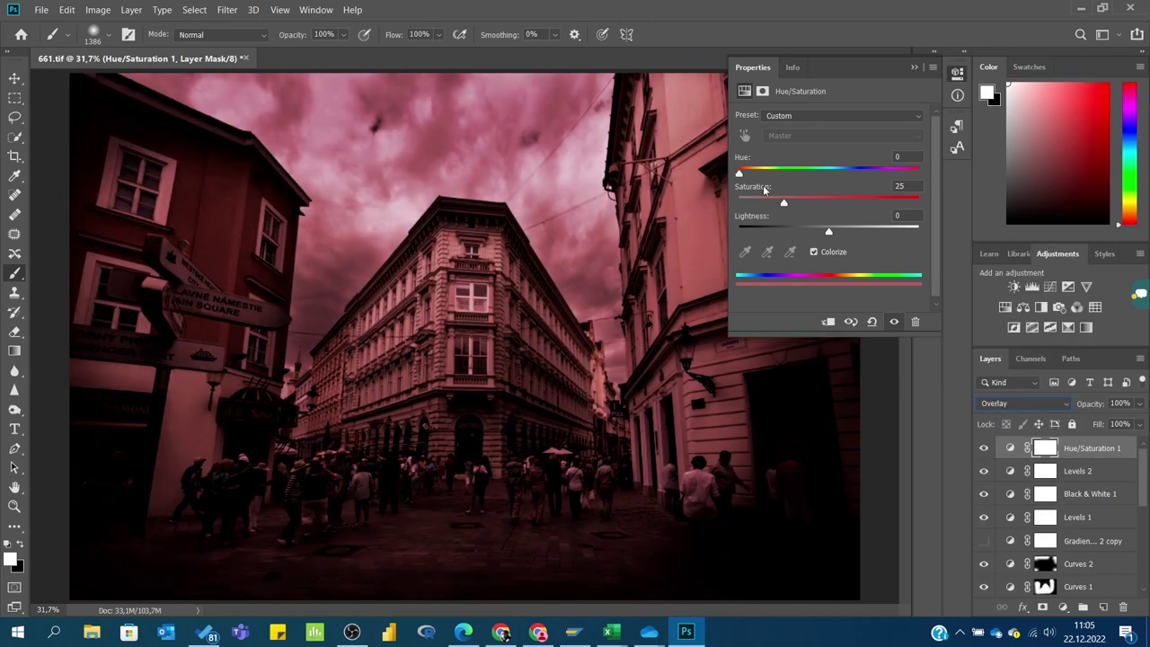
left_click_drag(763, 185, 834, 174)
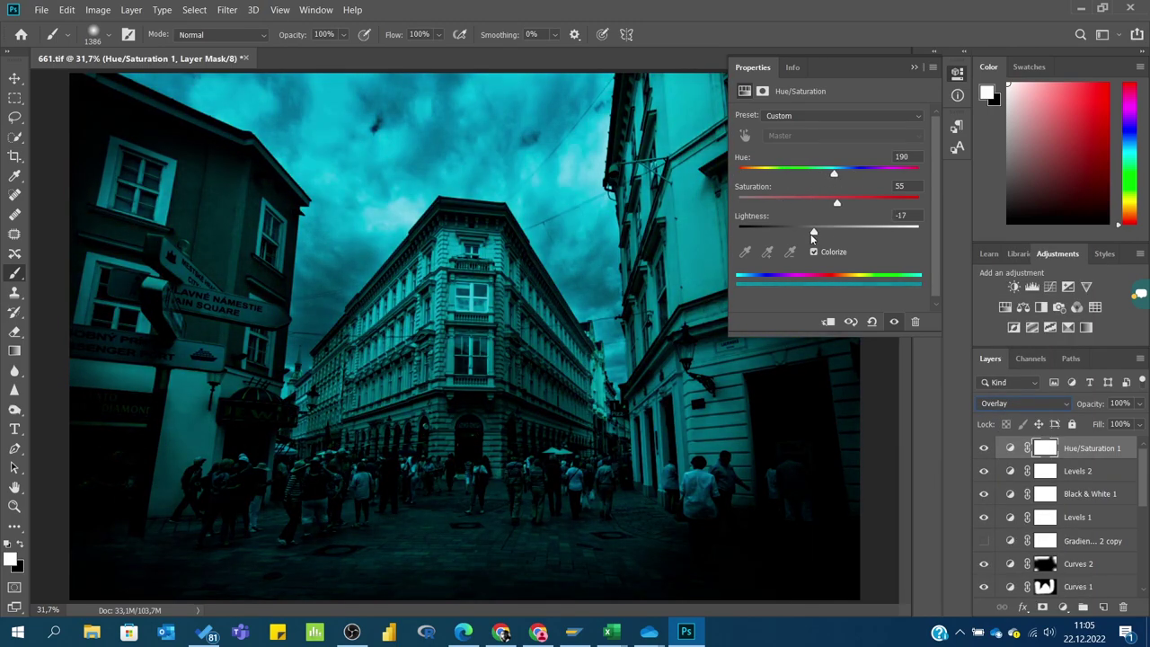
left_click_drag(828, 232, 810, 232)
left_click_drag(784, 203, 781, 205)
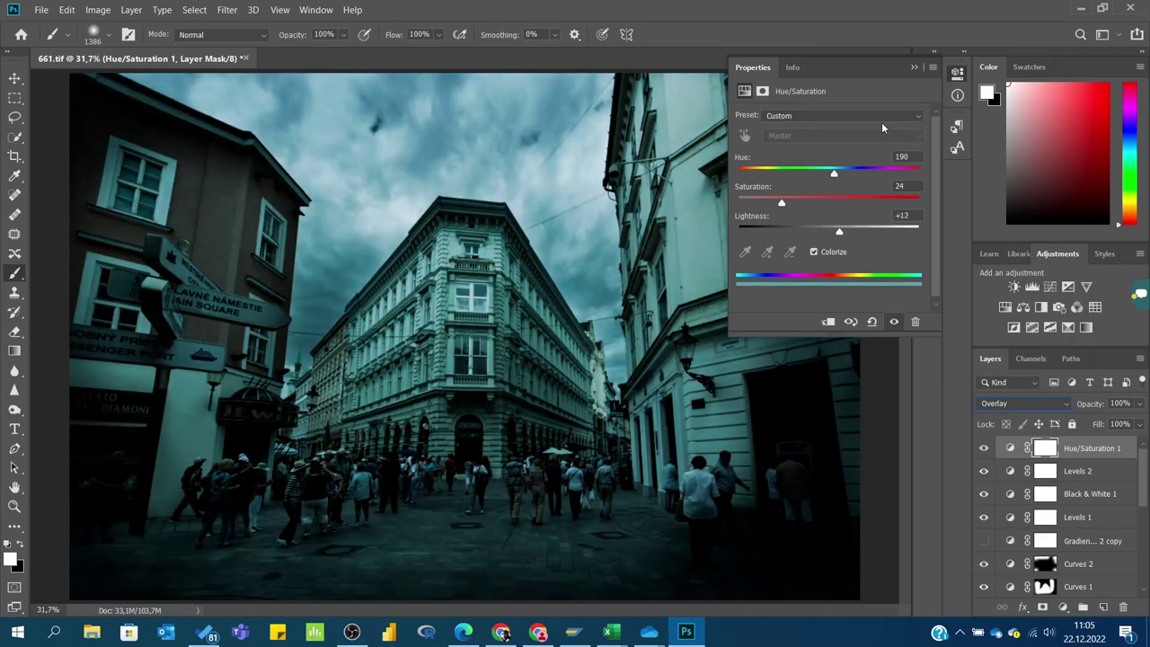
left_click(1139, 404)
left_click_drag(1138, 424, 1096, 423)
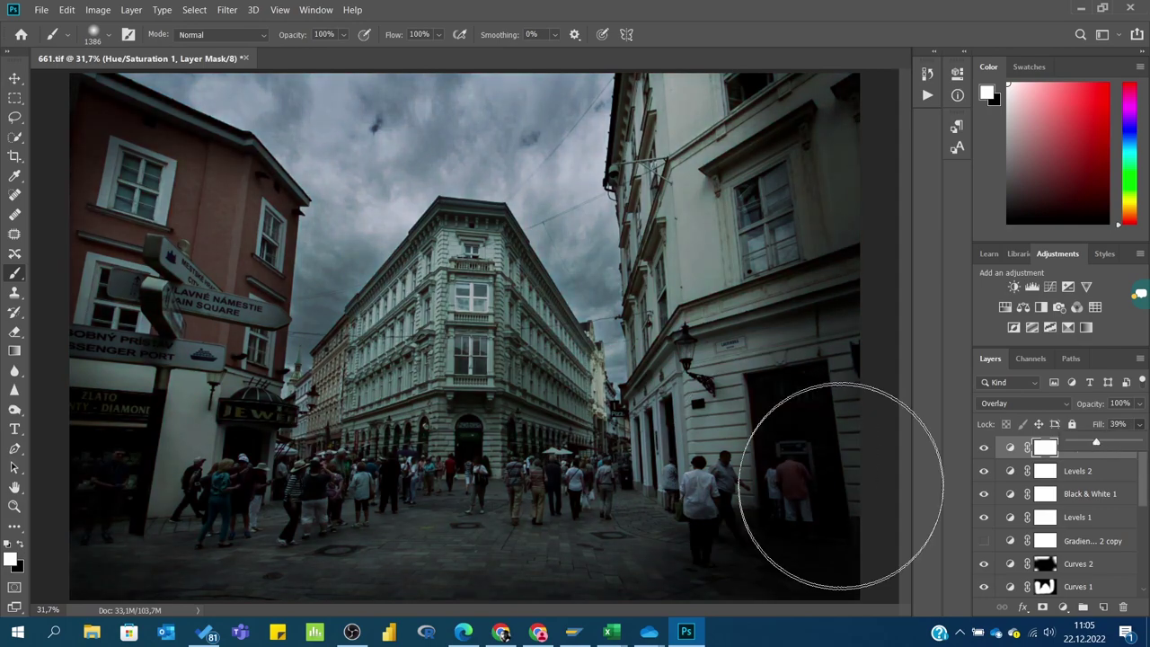
Straighten the photo with a -0.8° crop rotation
key("c")
left_click_drag(872, 336, 866, 329)
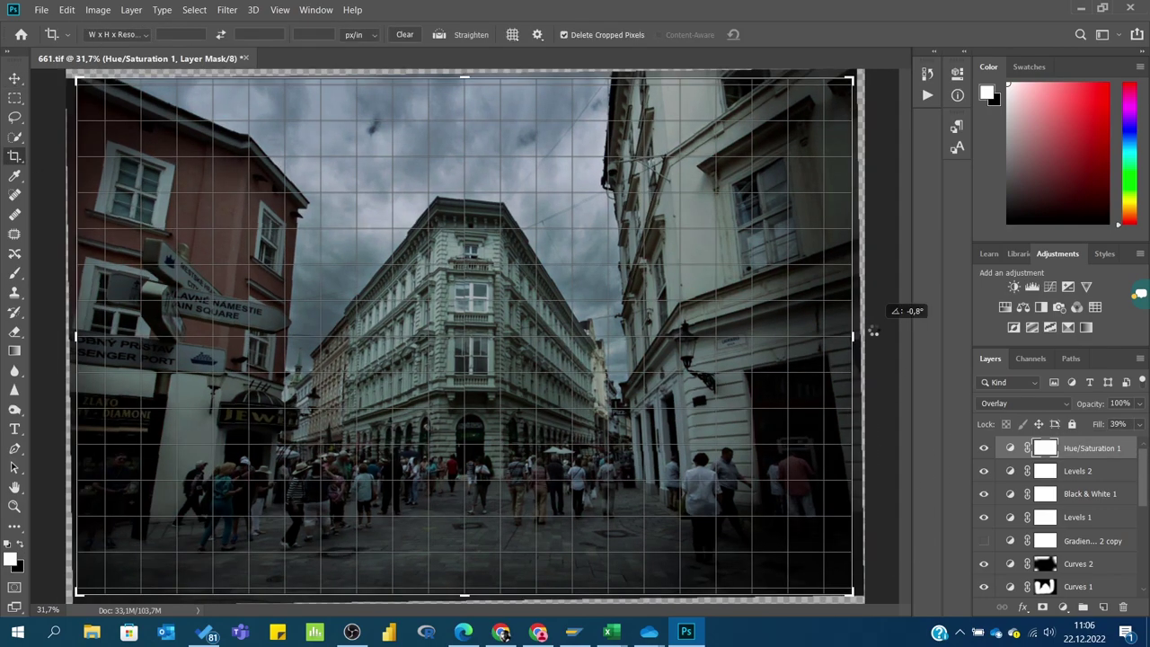
key("Return")
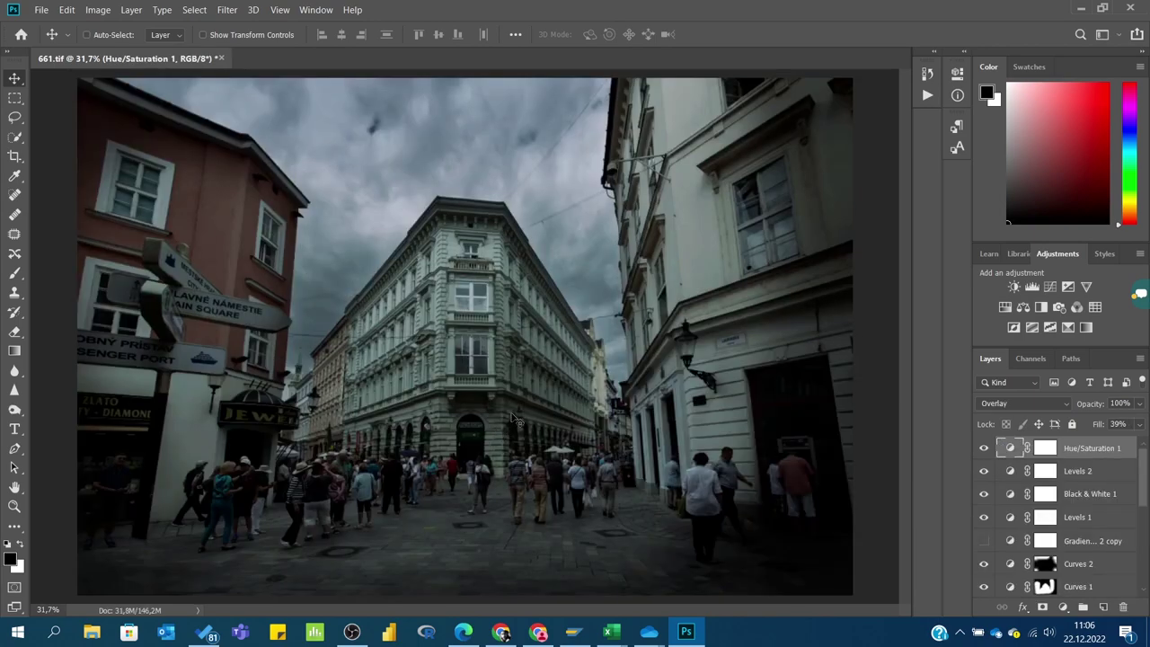
On Layer 2 copy, zoom in on the roofline and patch two wire stretches out of the sky
scroll(1144, 471, "down", 3)
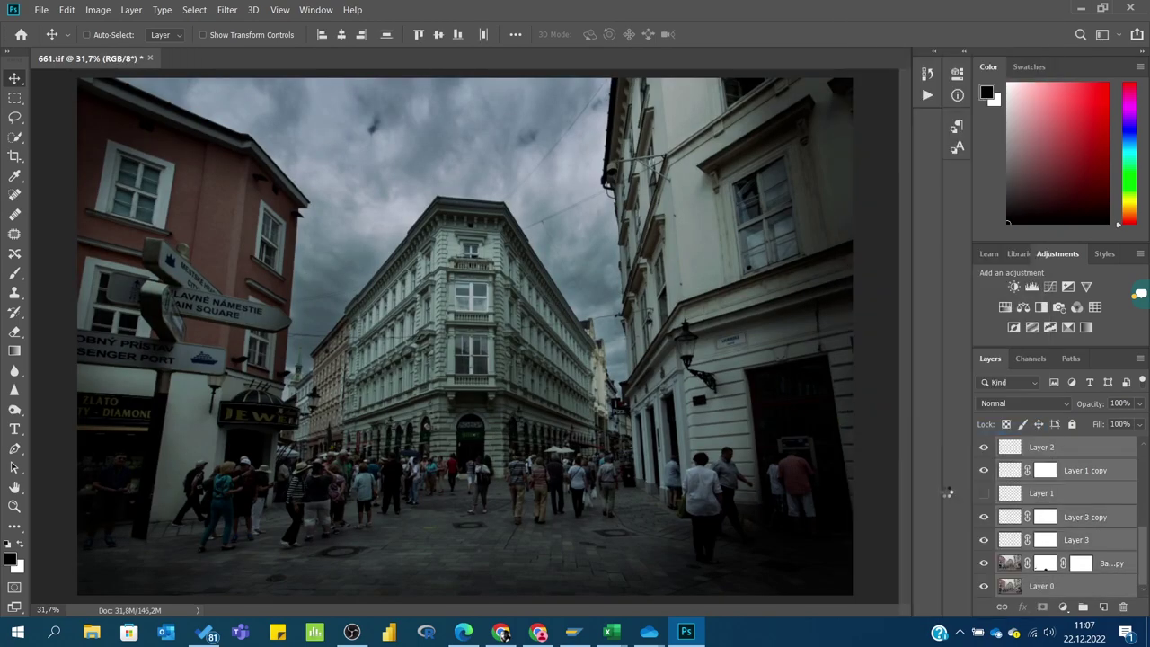
right_click(1061, 585)
key("Escape")
left_click(305, 348)
left_click(305, 347)
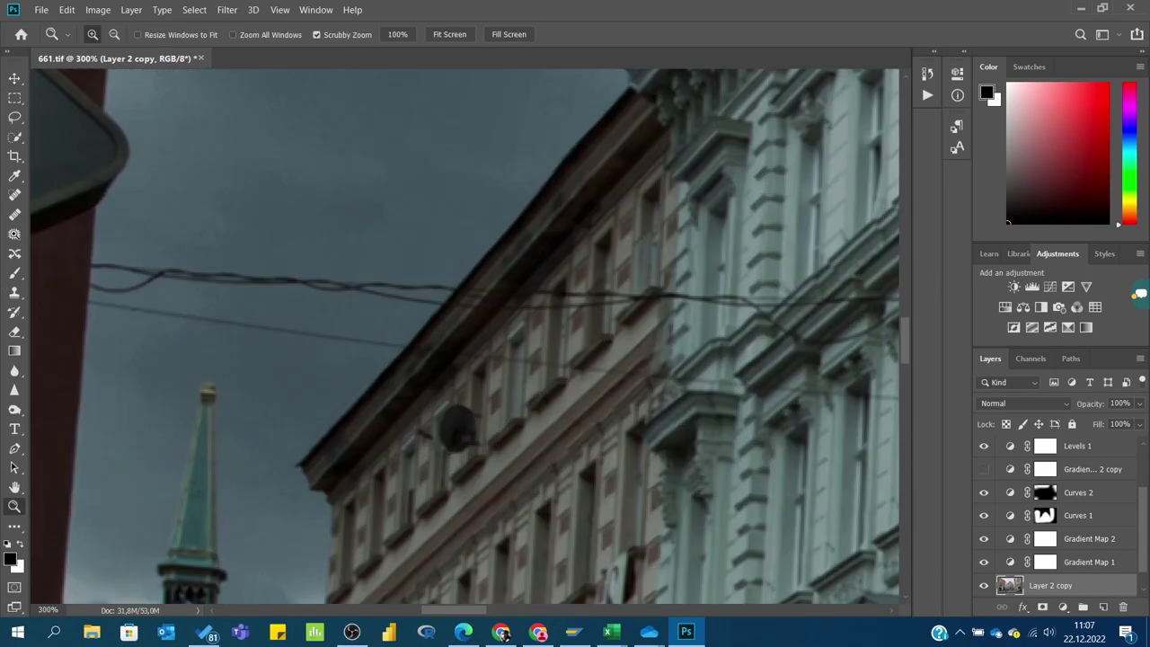
key("j")
left_click_drag(135, 236, 137, 236)
left_click_drag(300, 320, 370, 169)
key("ctrl+d")
left_click_drag(432, 269, 398, 321)
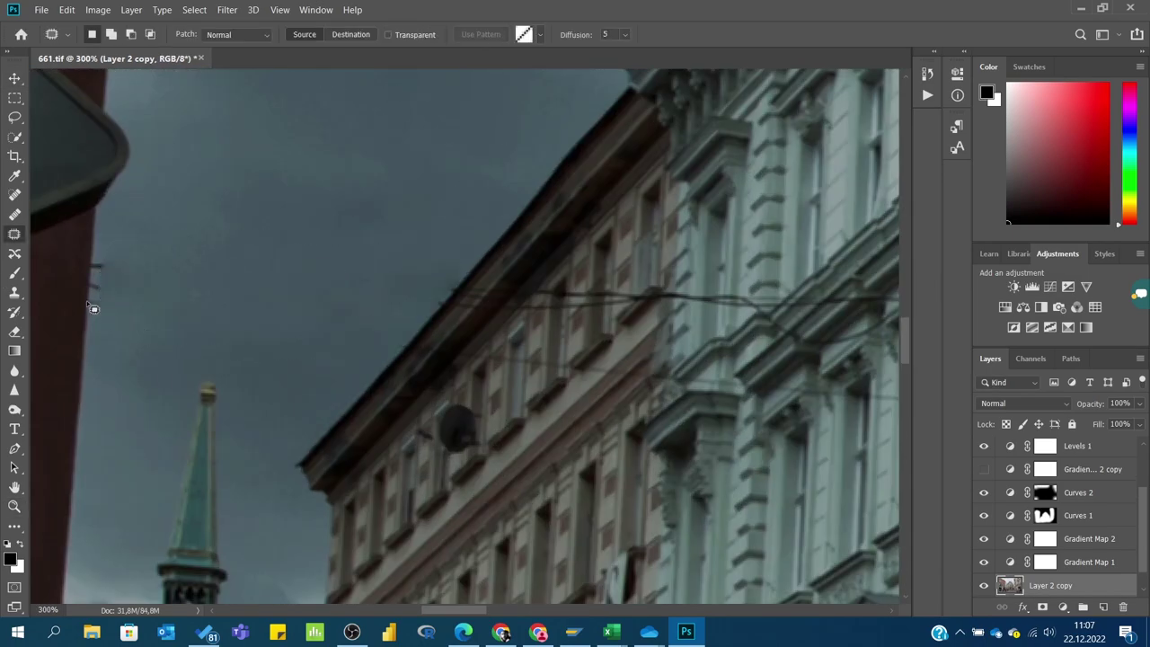
Clone away the dark protrusion on the building edge and the wires by the roof
key("s")
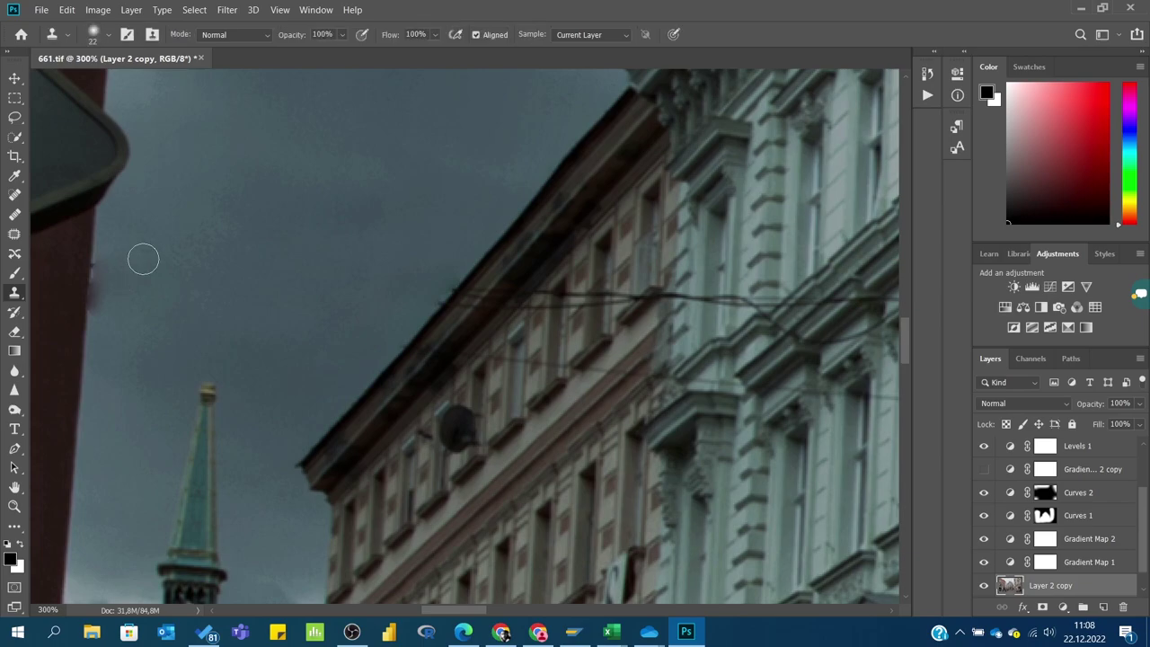
left_click_drag(99, 300, 93, 270)
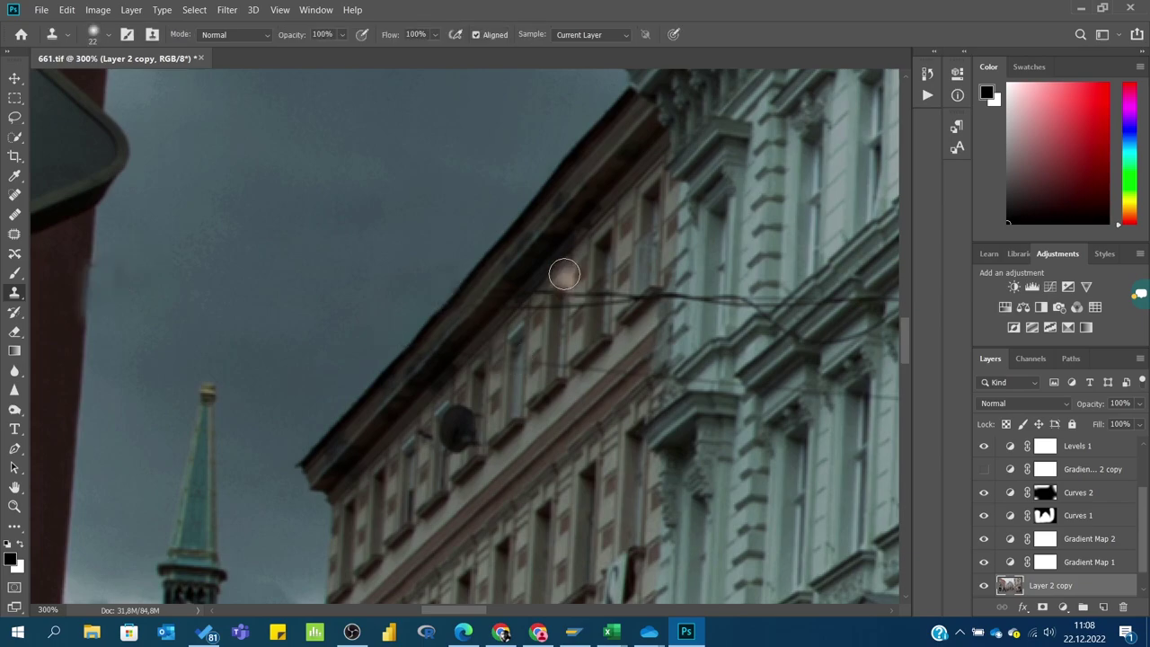
left_click_drag(558, 294, 801, 301)
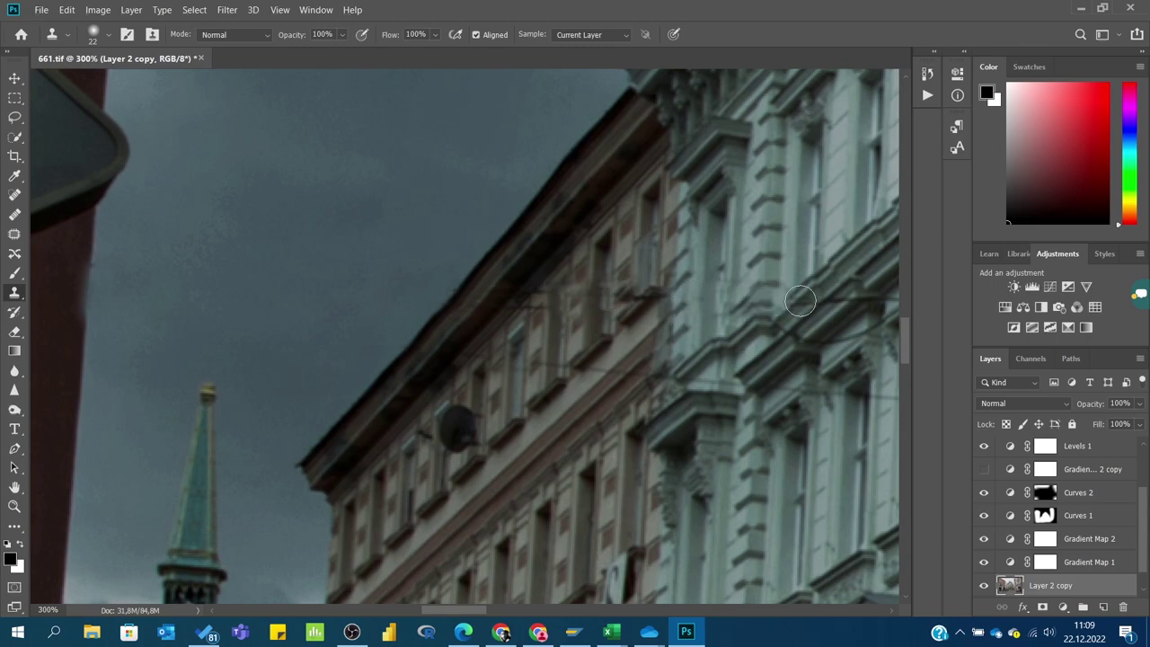
left_click(536, 307, "alt")
left_click_drag(579, 379, 593, 366)
Clone out the dipping wire and remaining wire bits across the facade, undoing one misplaced dab
scroll(519, 319, "right", 5)
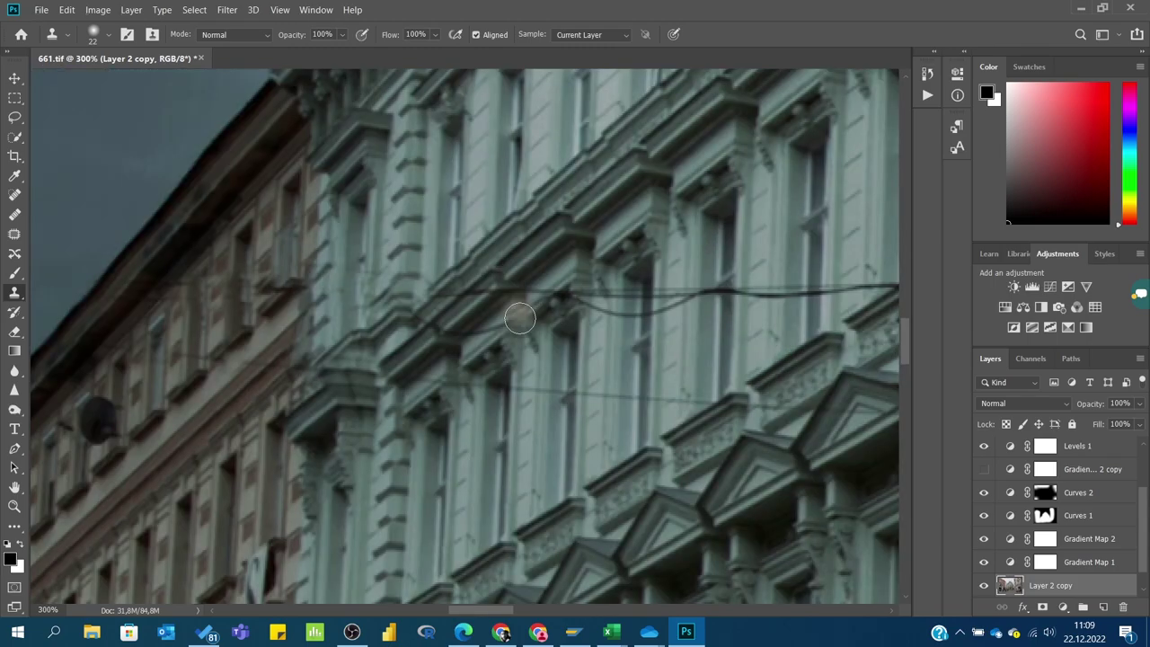
left_click(625, 404)
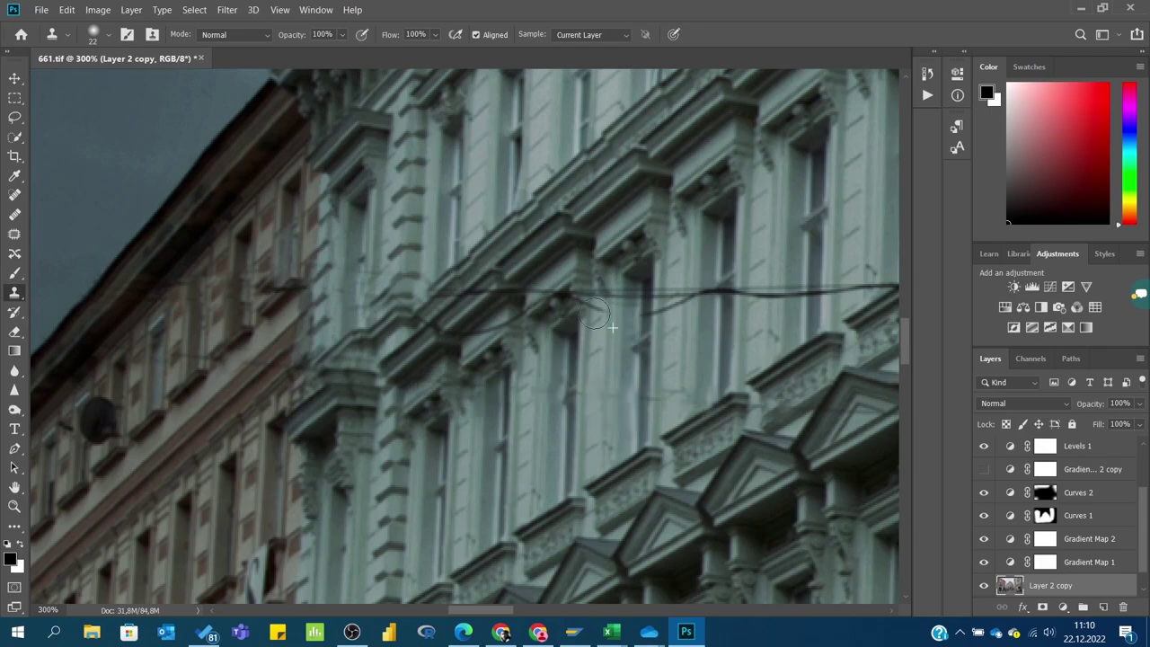
left_click_drag(595, 311, 822, 297)
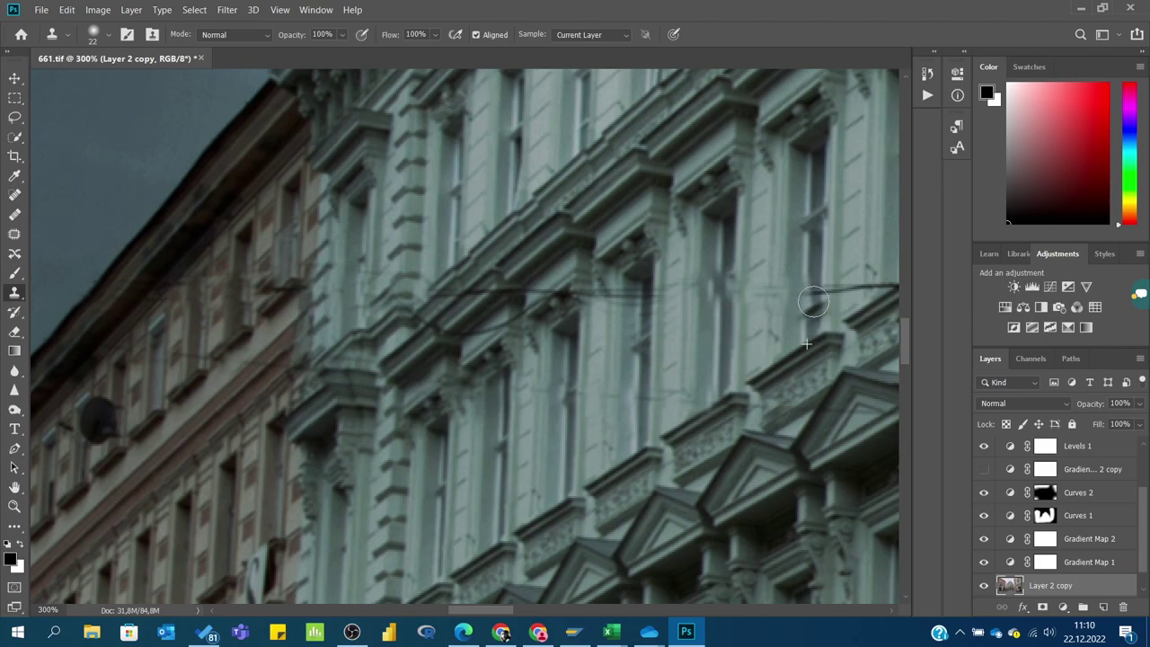
left_click(884, 375)
key("ctrl+z")
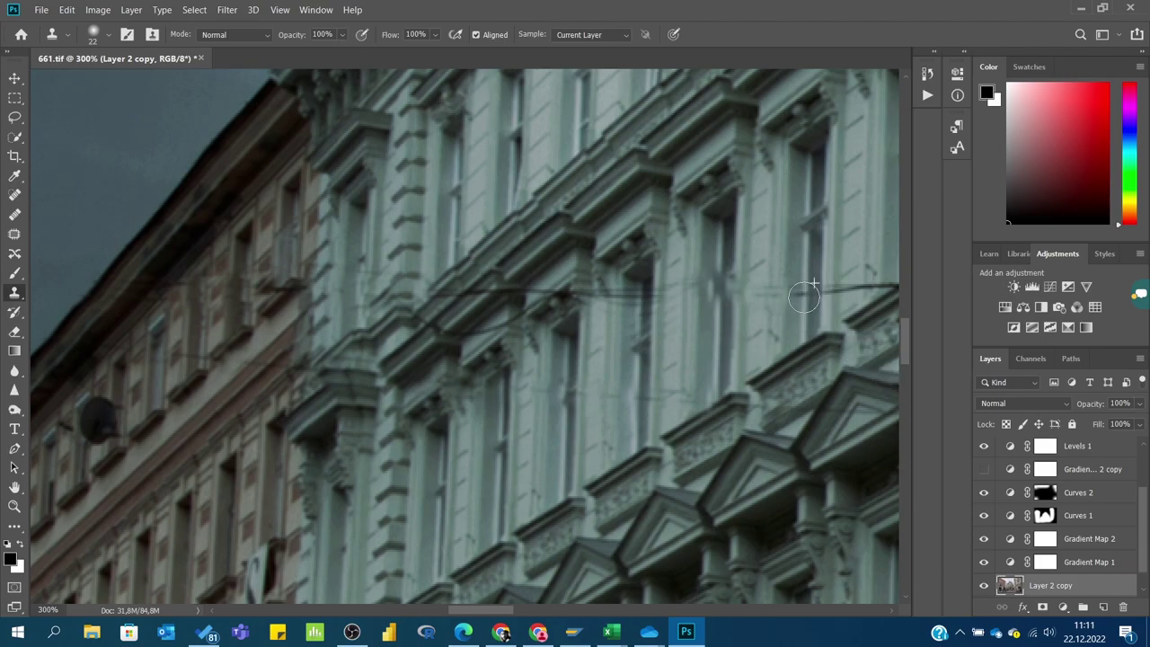
left_click(805, 297)
left_click(538, 289)
left_click(556, 308)
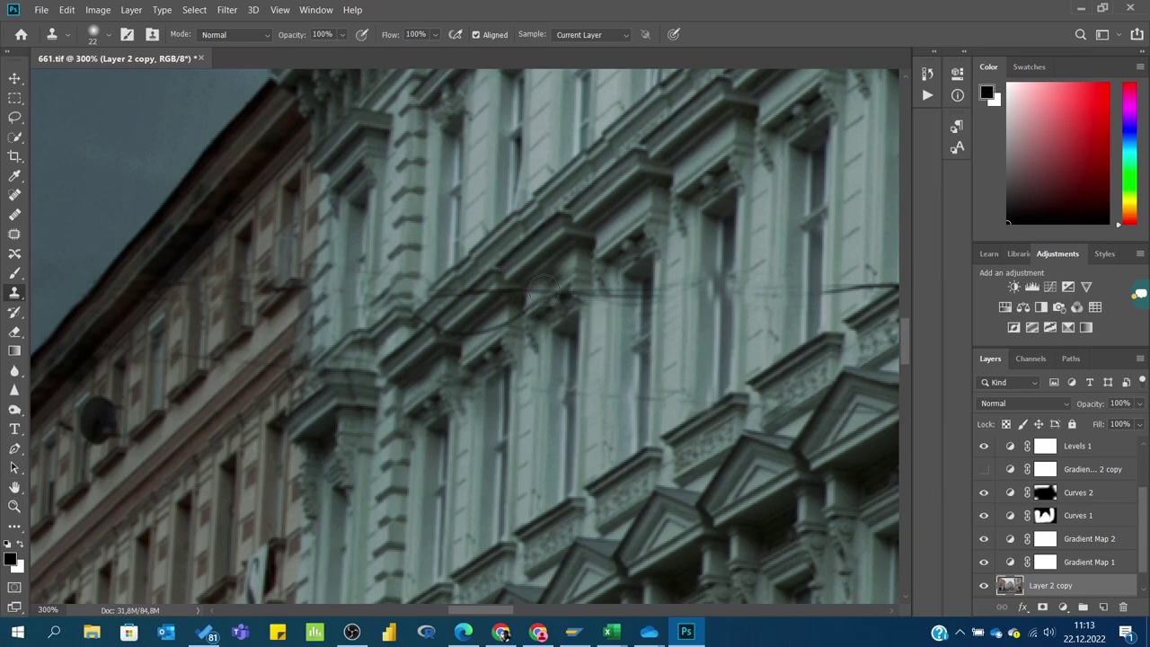
left_click_drag(544, 289, 540, 297)
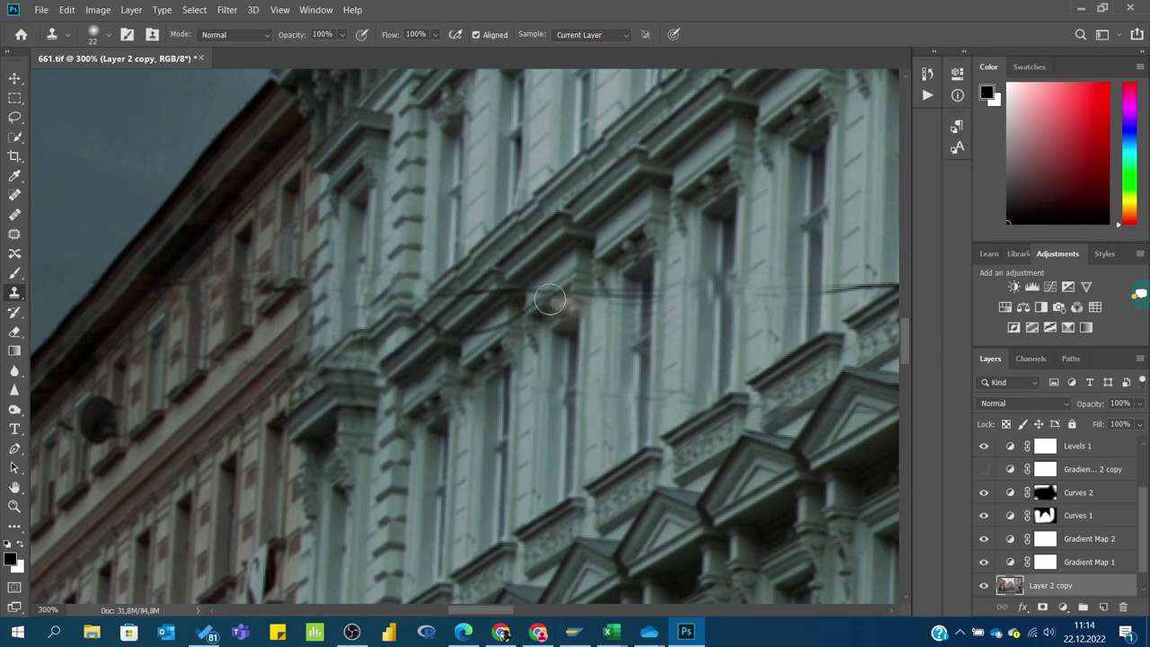
Zoom in on the sky and patch out two more wire stretches near the roofline
key("z")
key("ctrl+0")
left_click(244, 280)
left_click_drag(243, 280, 200, 323)
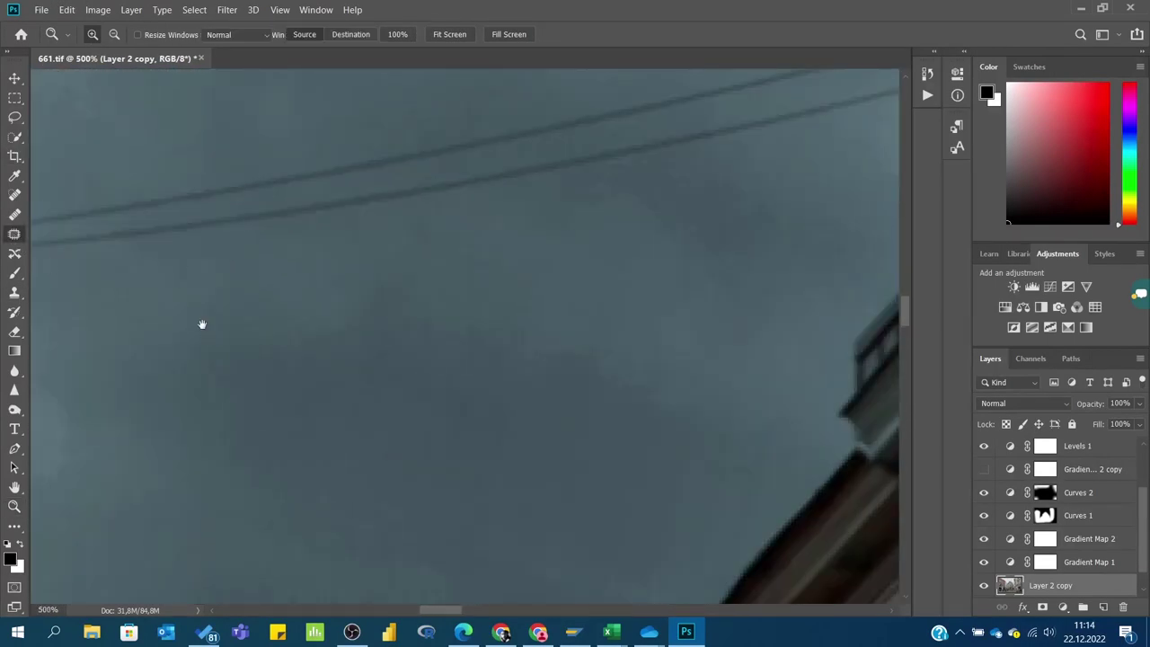
key("j")
left_click_drag(383, 249, 680, 290)
left_click_drag(501, 344, 547, 428)
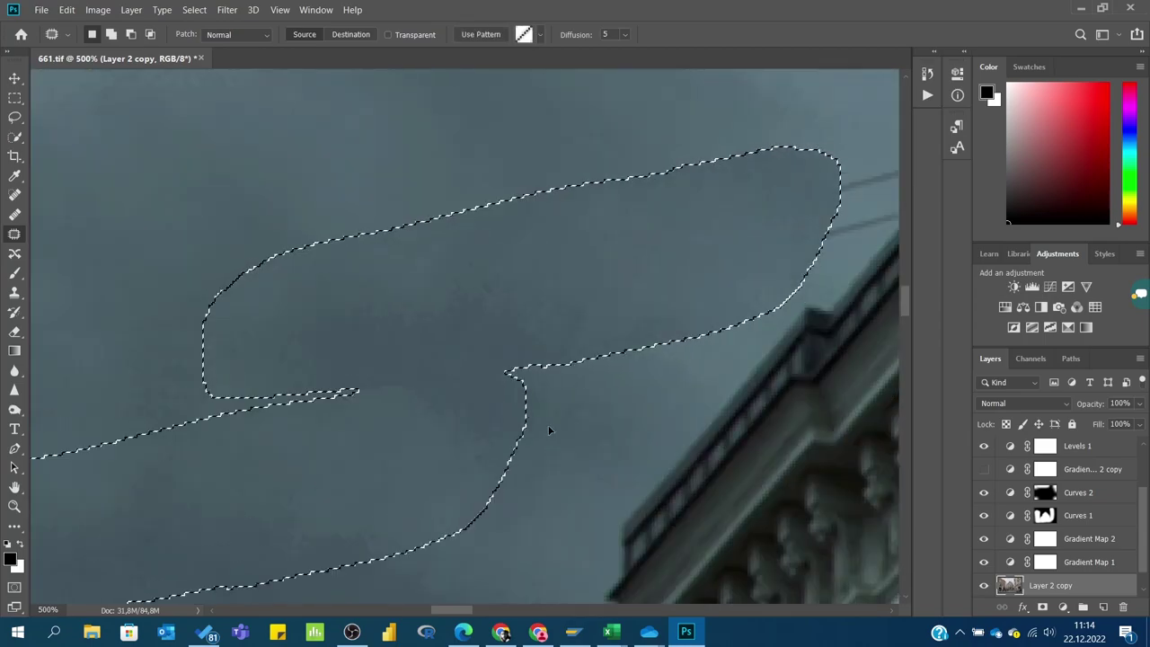
key("ctrl+d")
left_click_drag(683, 235, 678, 239)
left_click_drag(601, 316, 442, 311)
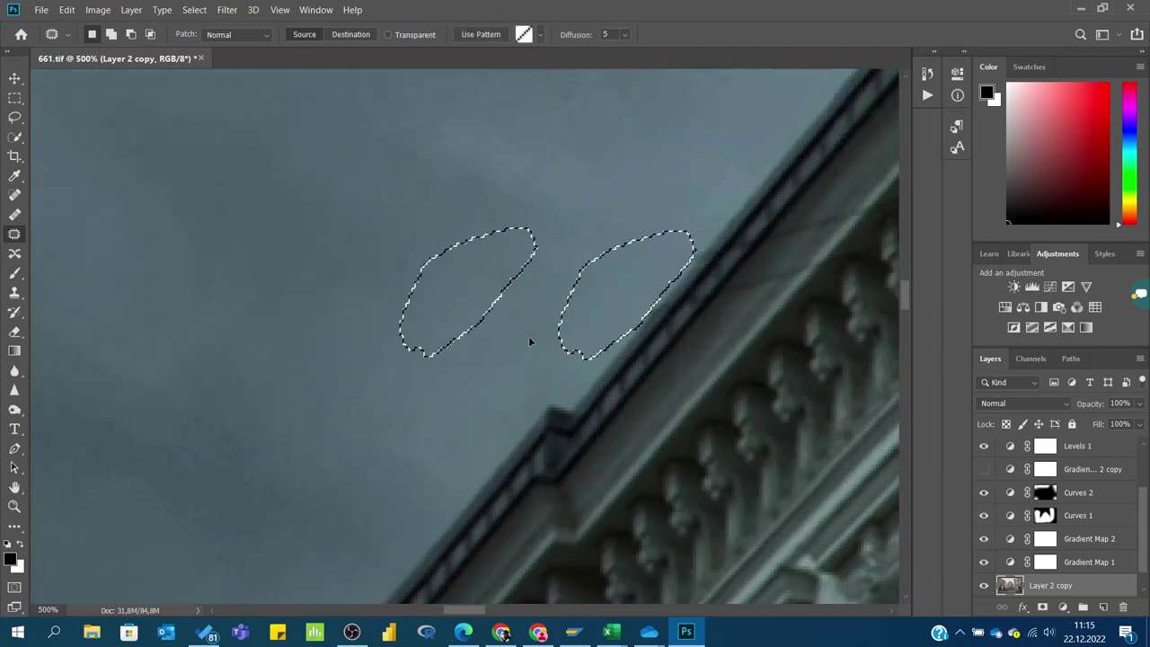
key("ctrl+d")
Clone the wire streak off the cornice brackets from sampled clean facade, then switch to the Brush
scroll(375, 351, "right", 5)
key("s")
left_click(408, 370, "alt")
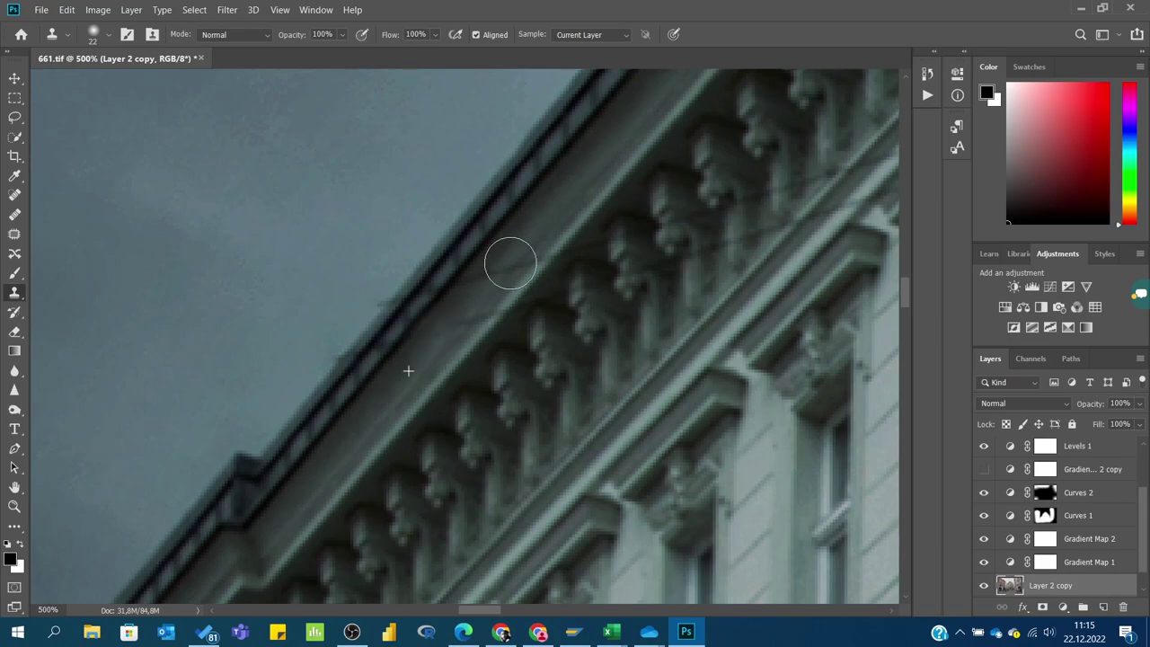
left_click(518, 270)
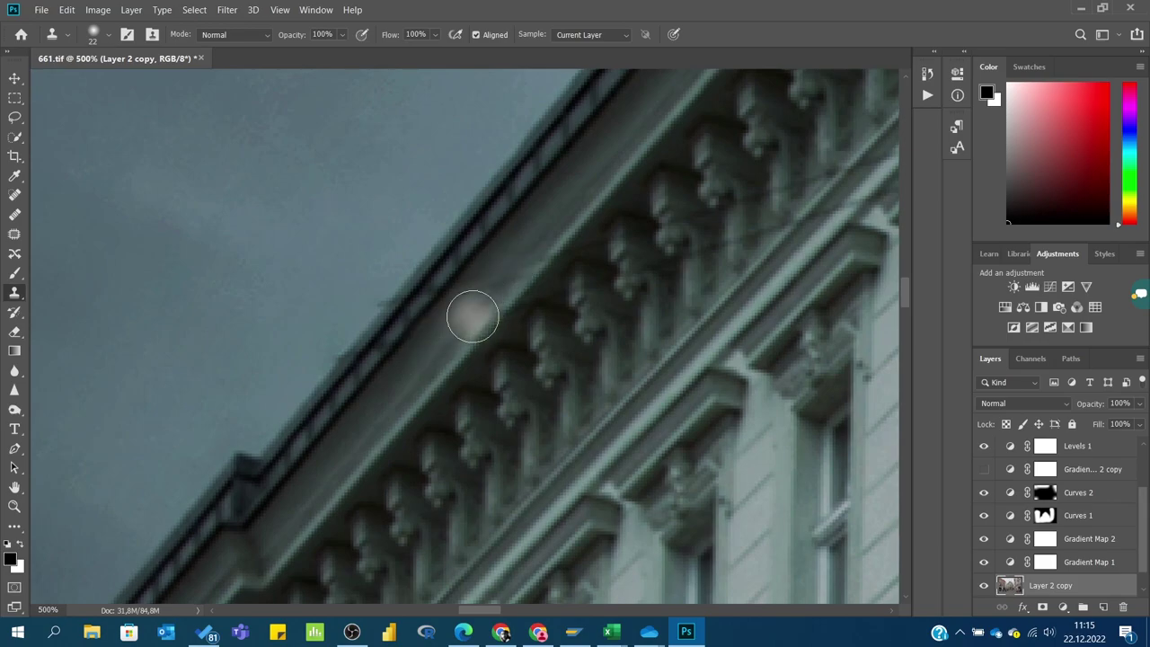
scroll(698, 303, "right", 4)
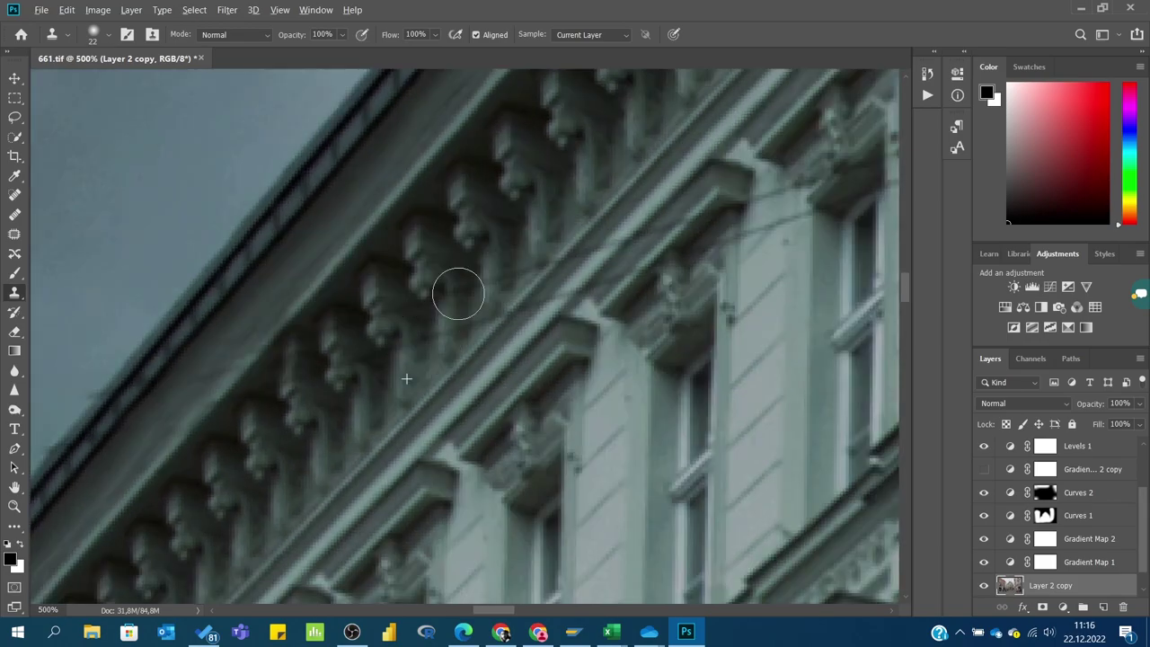
left_click(458, 294)
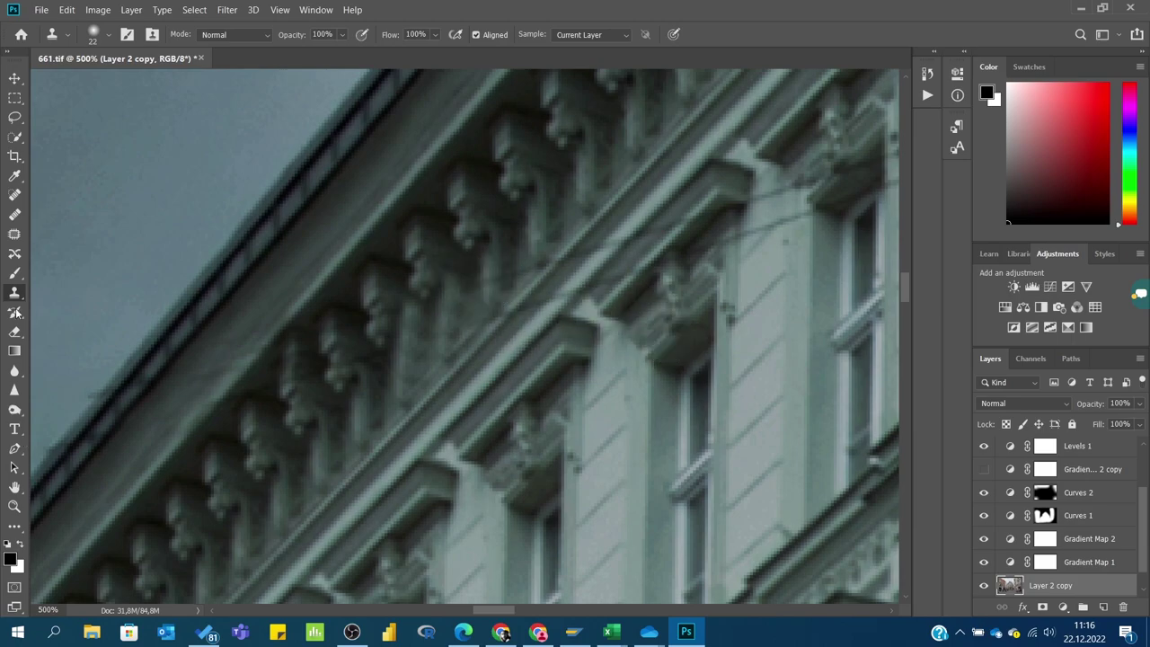
key("b")
left_click(456, 293)
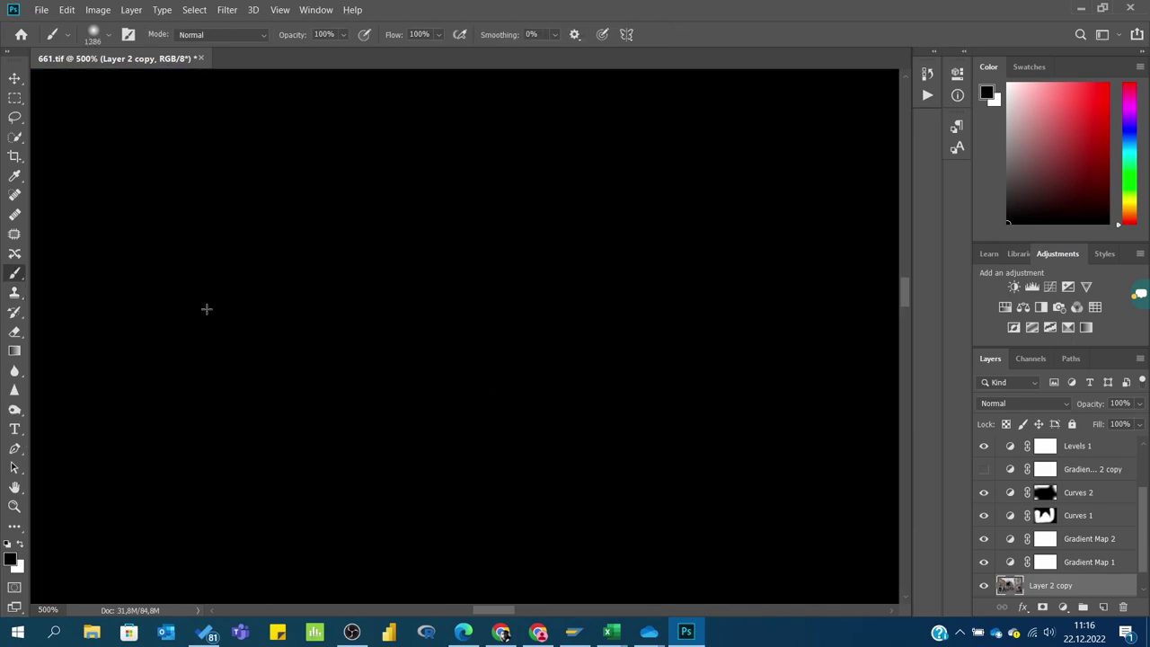
Undo the accidental black paint and zoom in on the facade wire
key("ctrl+z")
key("z")
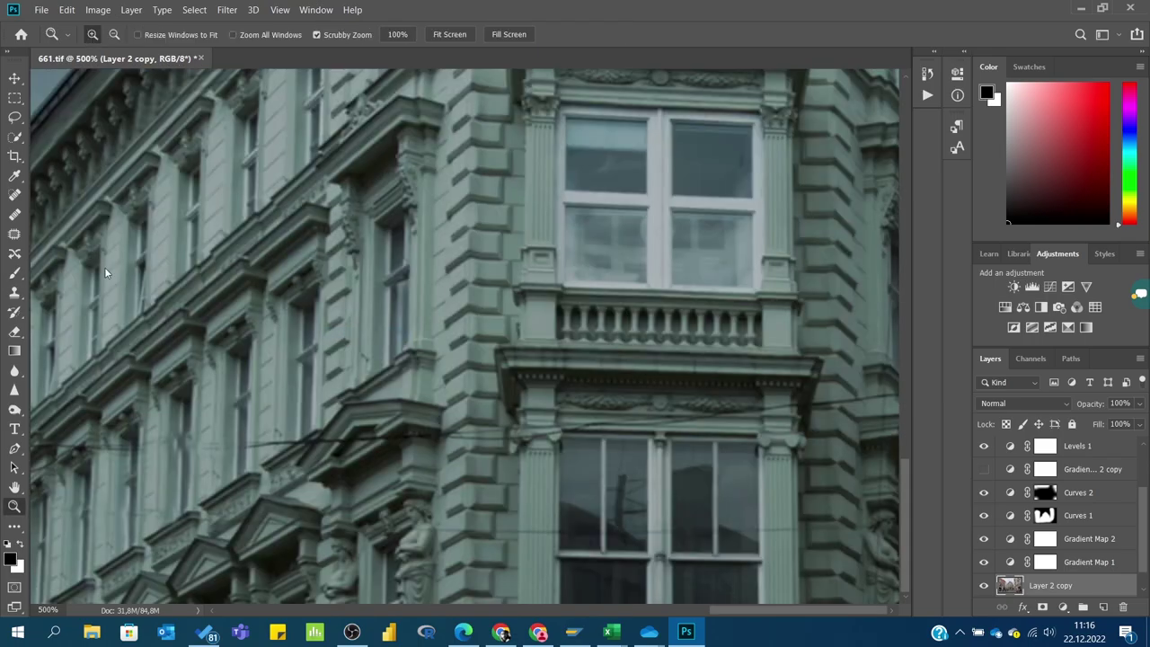
left_click_drag(206, 308, 270, 366)
Test painting sampled facade grey over the far-left wire, then undo it
key("b")
left_click(270, 367, "alt")
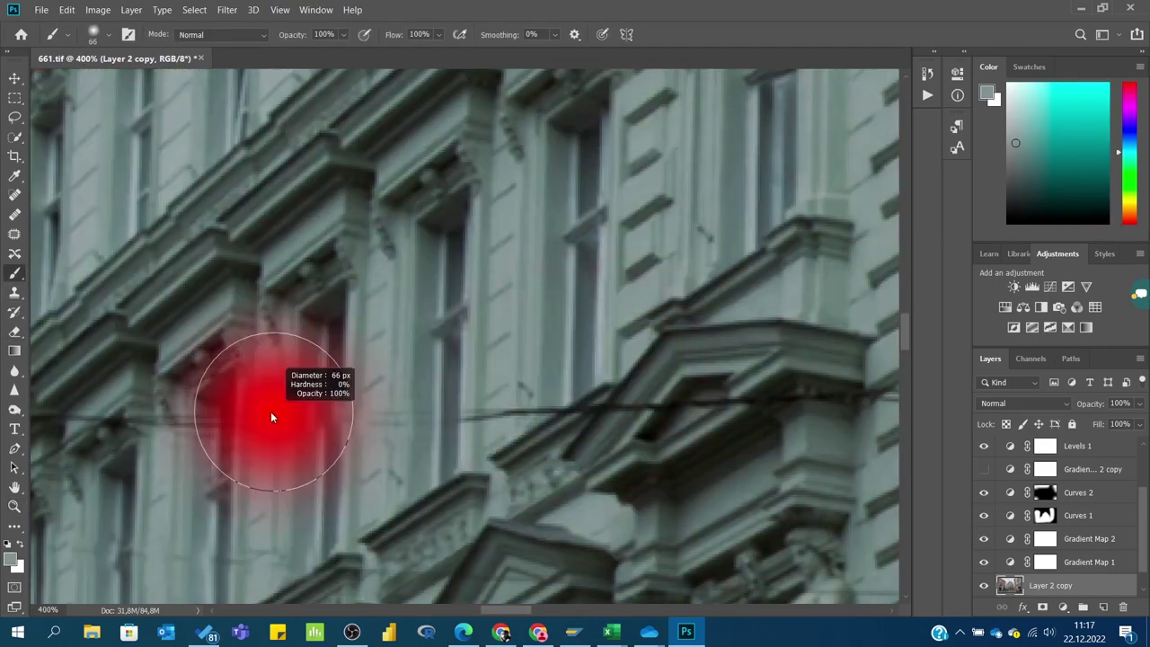
left_click_drag(40, 419, 98, 419)
key("0")
key("1")
key("ctrl+z")
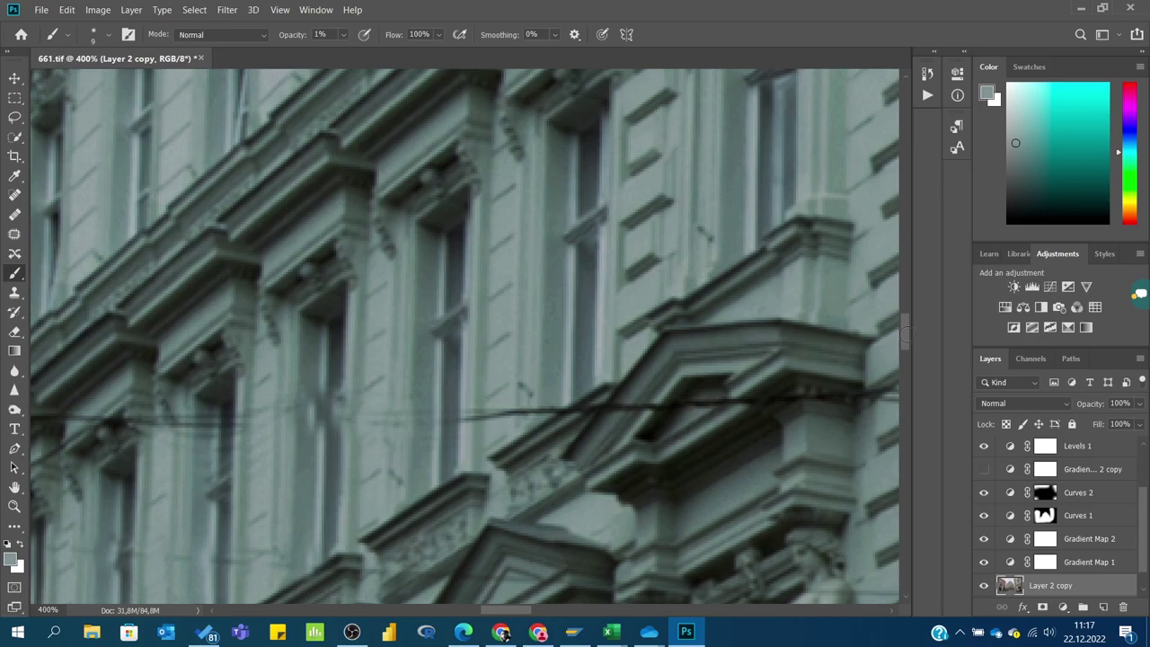
Add a Selective Color layer with Blacks set to Cyan +61 and Yellow -15
key("z")
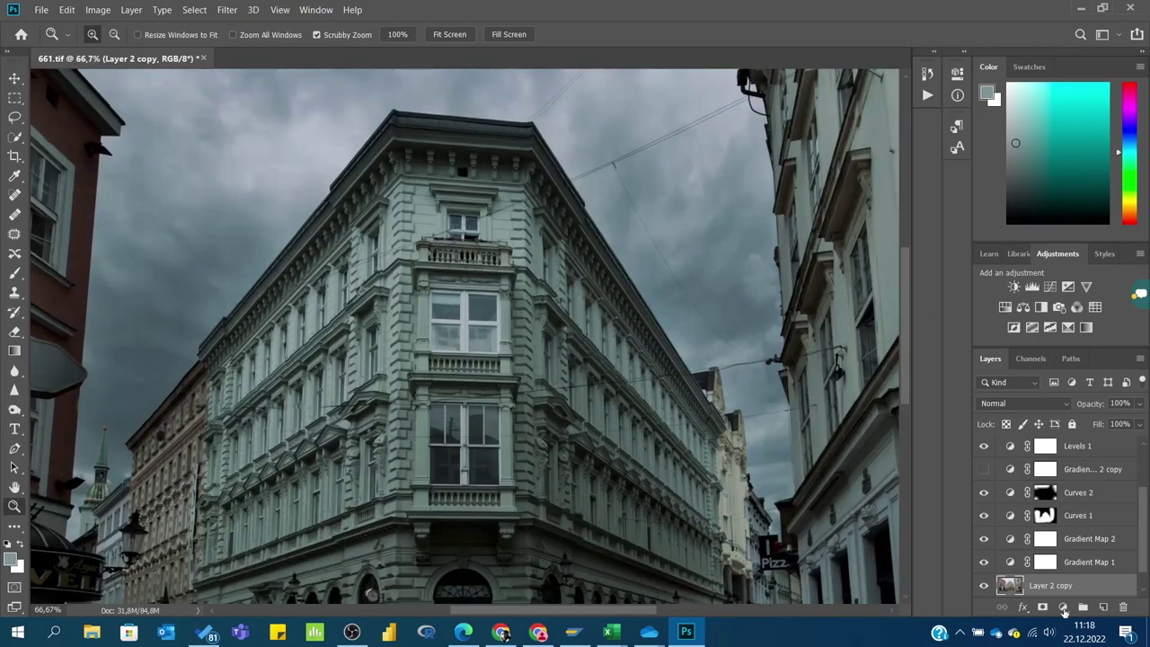
left_click(1062, 608)
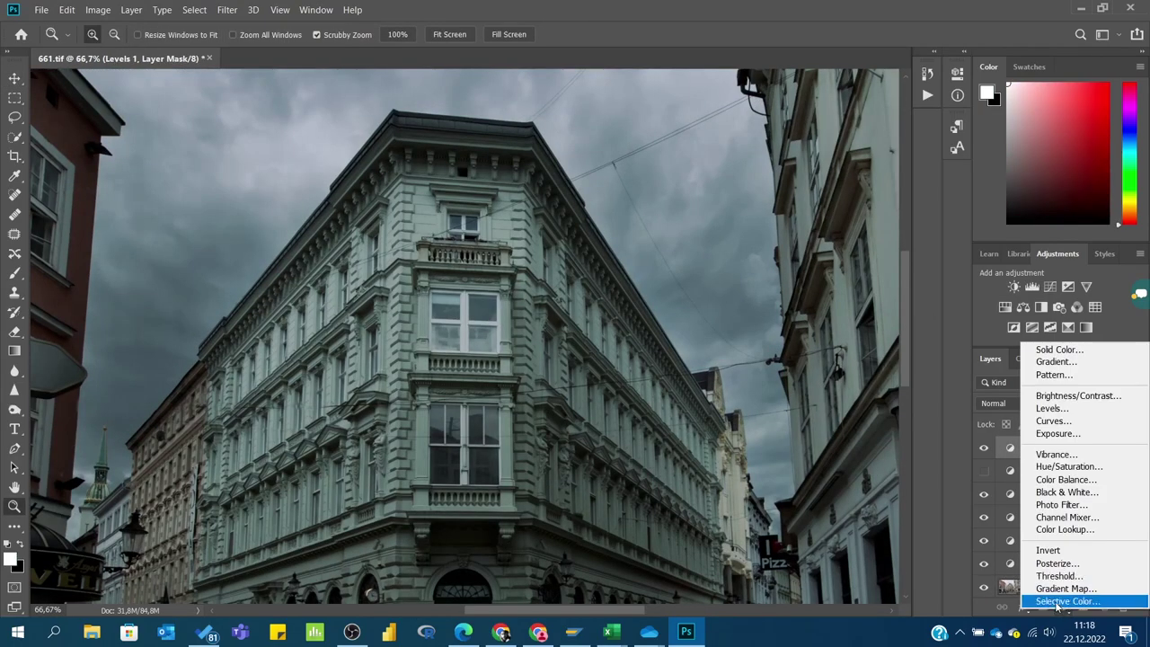
left_click(1060, 601)
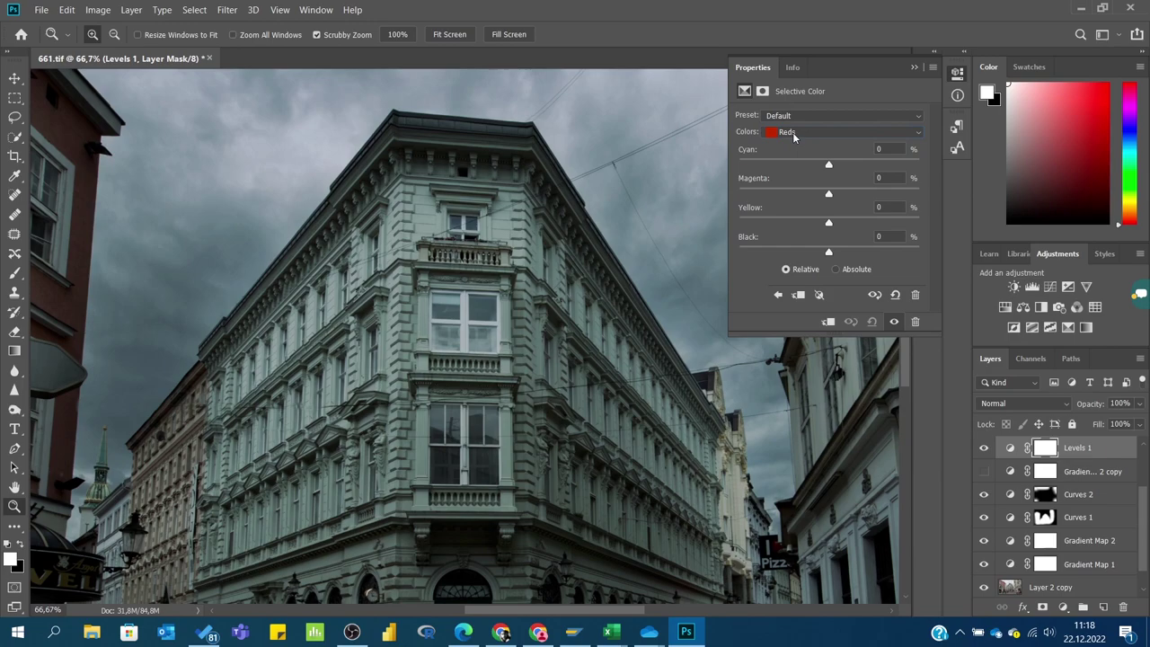
left_click(793, 132)
left_click(792, 241)
left_click_drag(828, 165, 817, 167)
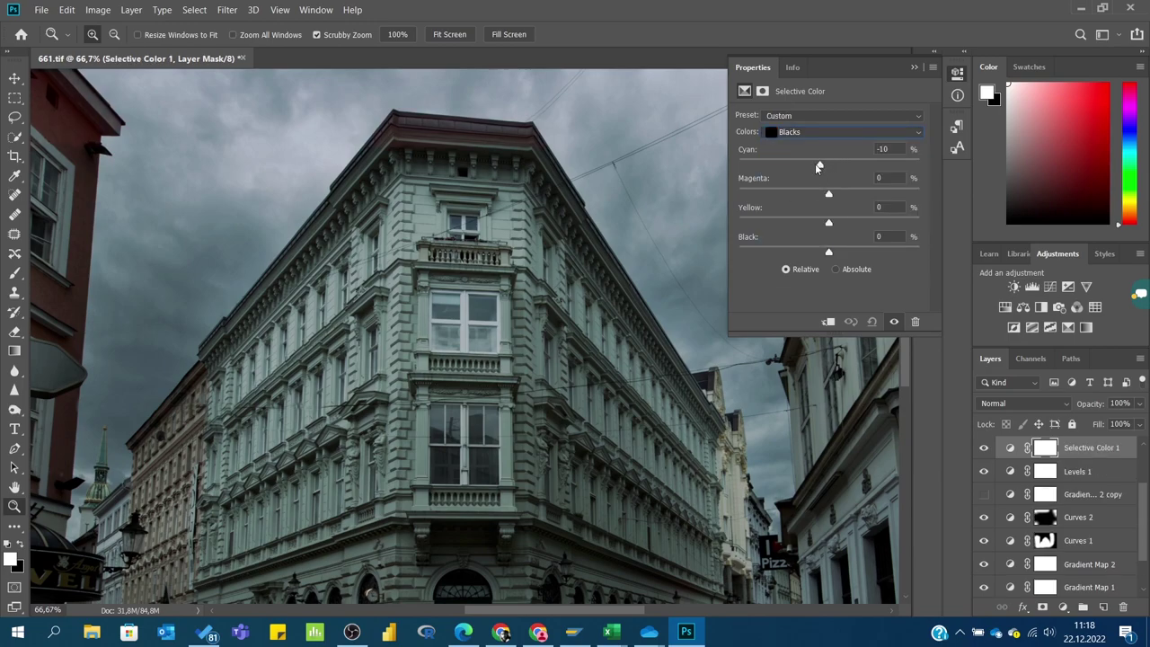
left_click(805, 165)
left_click(777, 166)
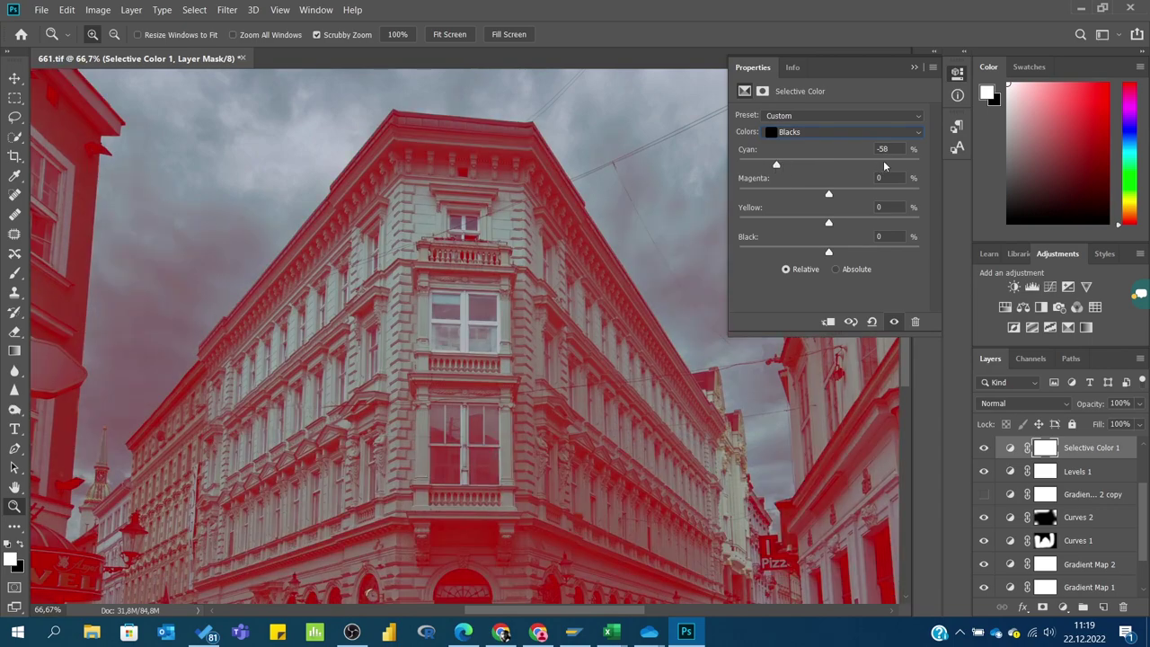
left_click_drag(885, 166, 883, 165)
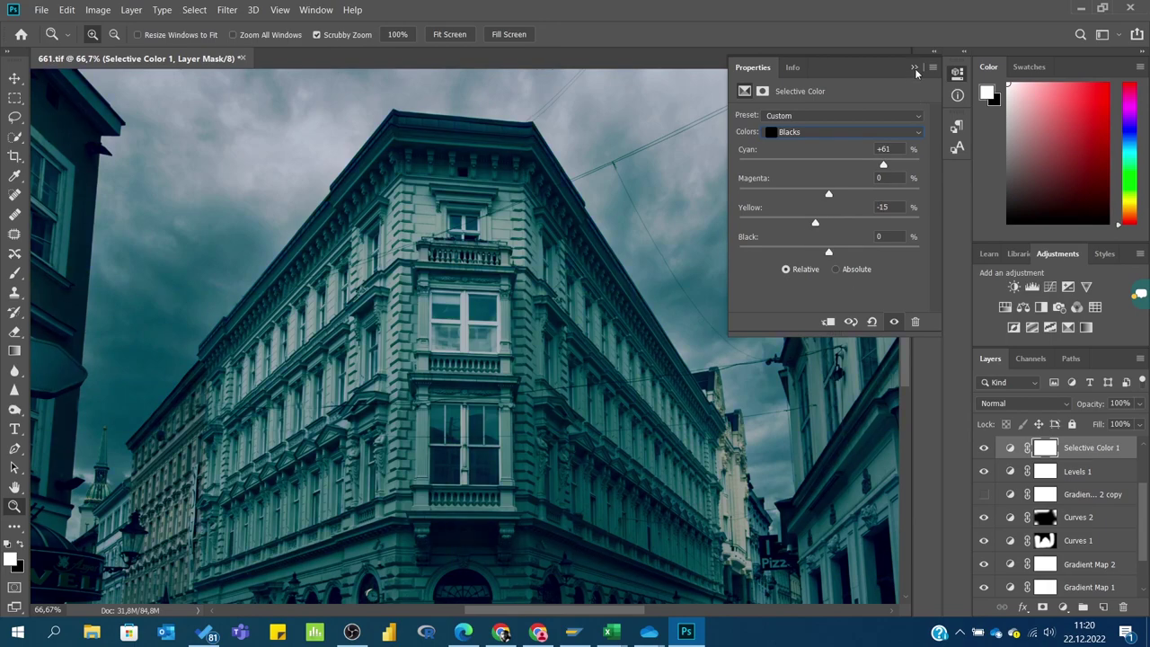
left_click(915, 68)
scroll(1060, 517, "up", 3)
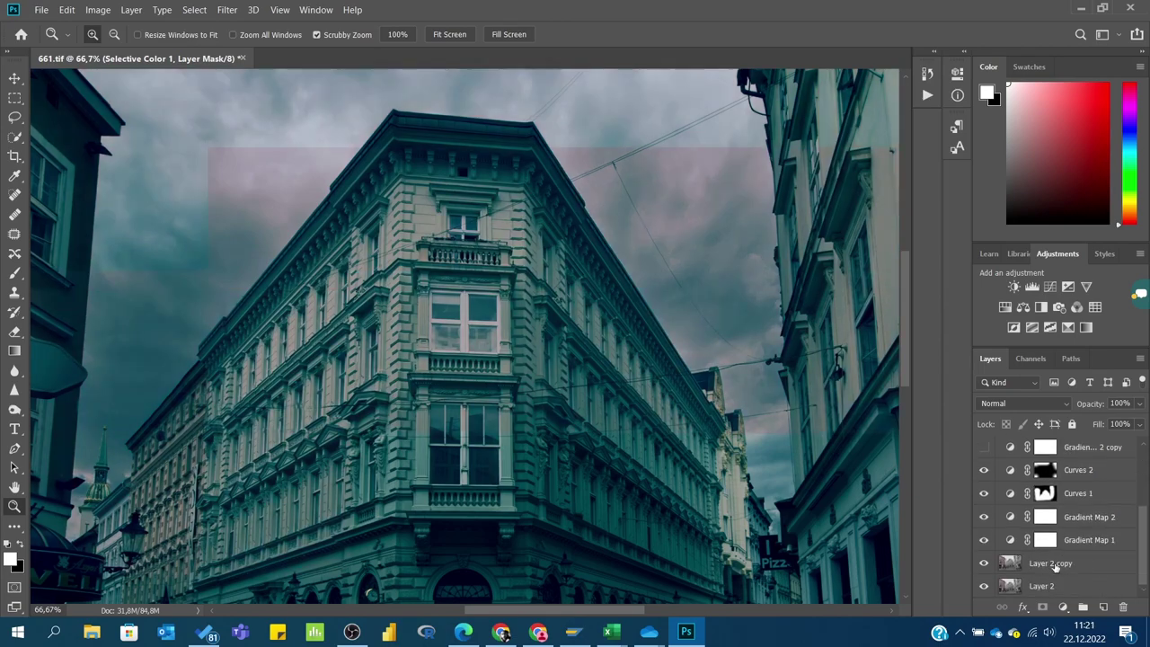
Patch the overhead wires out of the sky with clean sky areas
left_click_drag(656, 255, 629, 269)
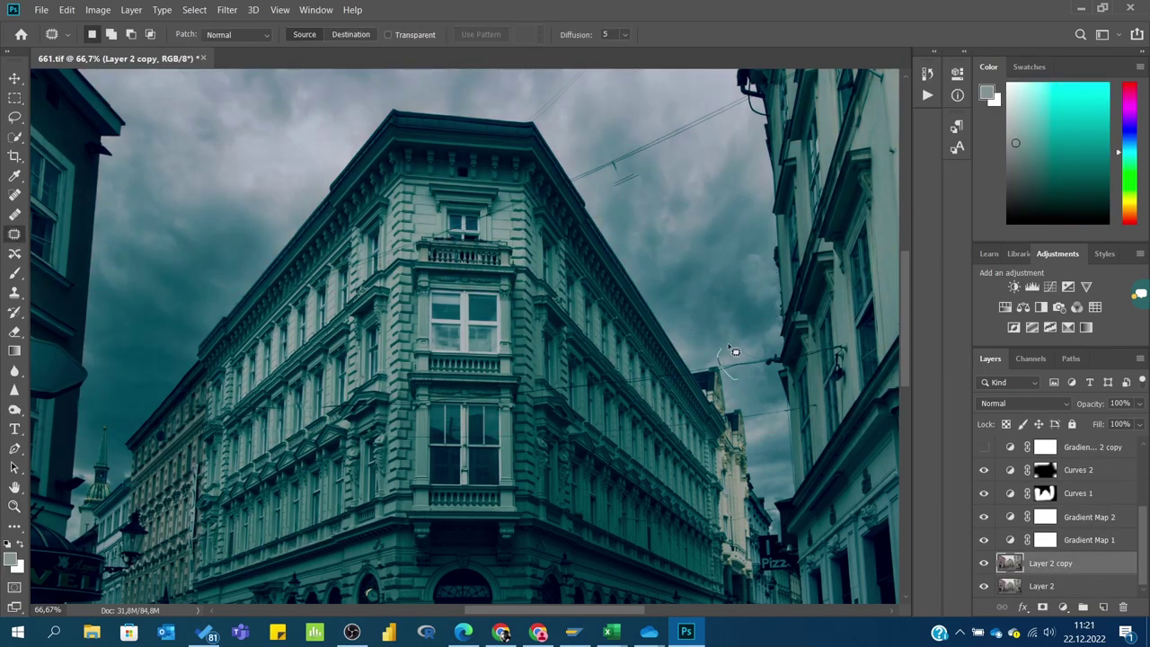
mouse_move(728, 342)
left_mouse_down()
mouse_move(730, 328)
mouse_move(755, 396)
left_mouse_up()
left_click_drag(642, 194, 683, 205)
left_click_drag(575, 150, 579, 155)
mouse_move(602, 193)
left_mouse_down()
mouse_move(541, 126)
mouse_move(575, 115)
left_mouse_up()
mouse_move(718, 134)
left_mouse_down()
mouse_move(724, 226)
mouse_move(355, 252)
mouse_move(460, 225)
left_mouse_up()
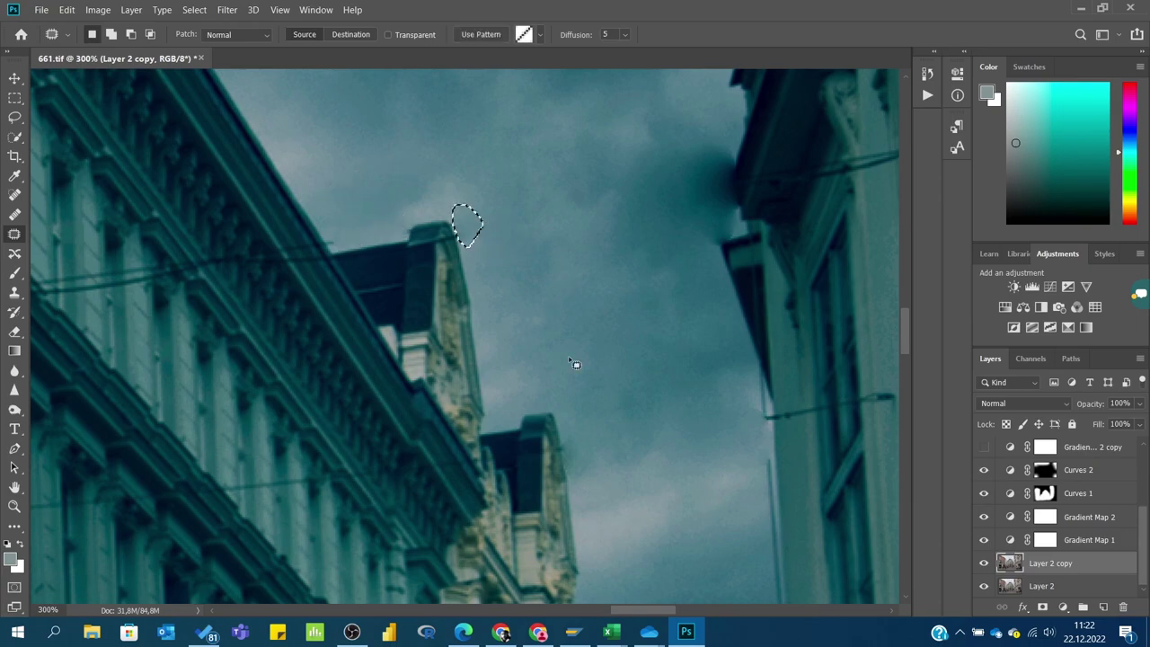
scroll(629, 363, "down", 5)
left_click_drag(683, 371, 682, 378)
left_click_drag(690, 375, 687, 297)
key("ctrl+d")
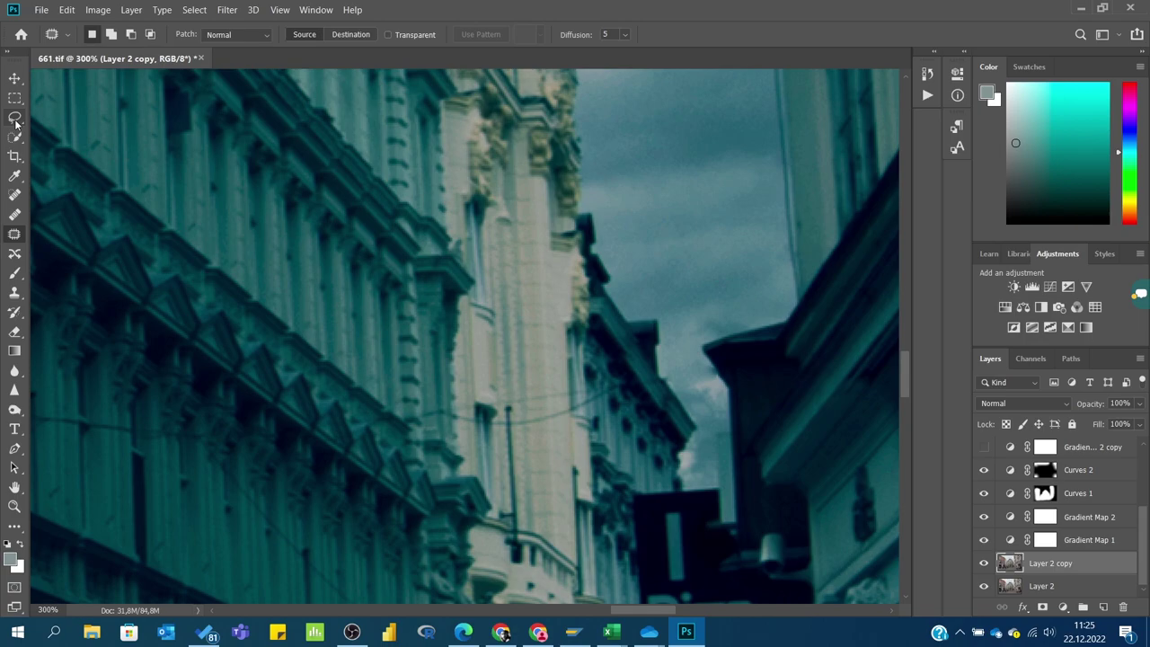
Clone Stamp the wire off the facade along the cornice
key("s")
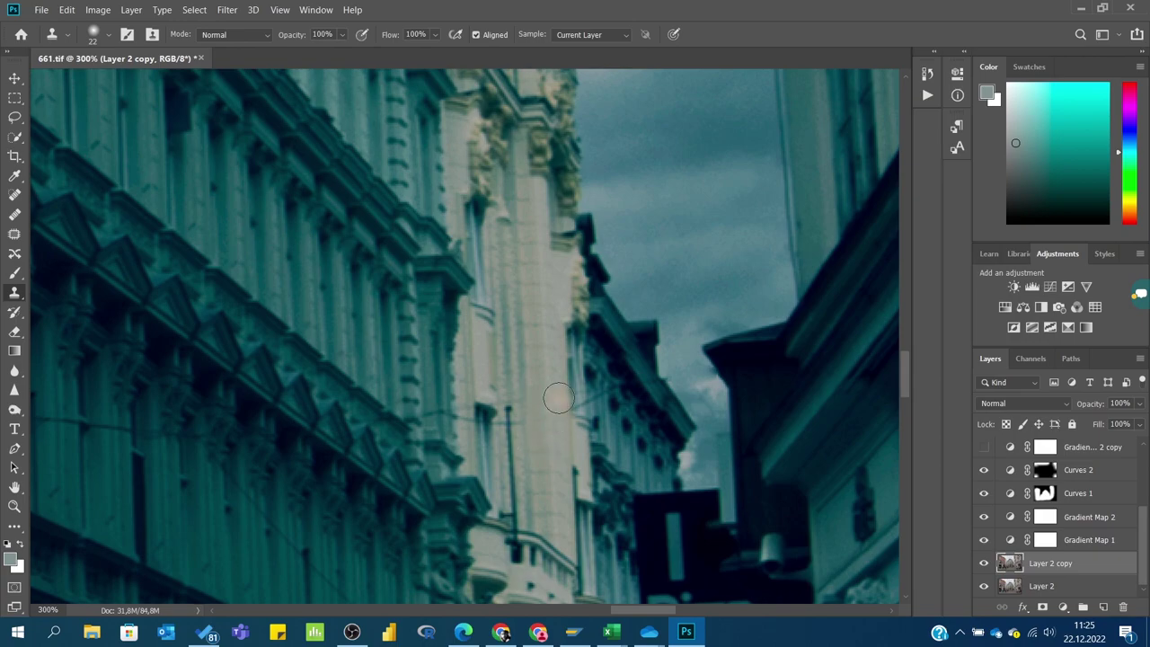
scroll(554, 398, "up", 5)
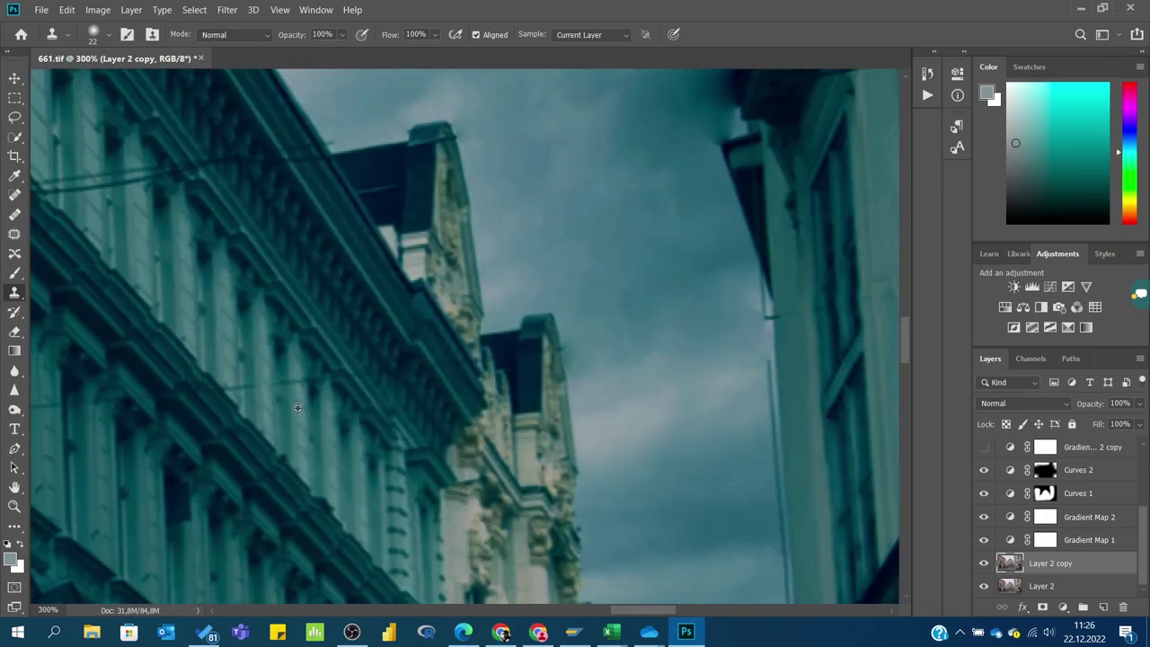
left_click(79, 191, "alt")
left_click_drag(169, 176, 301, 151)
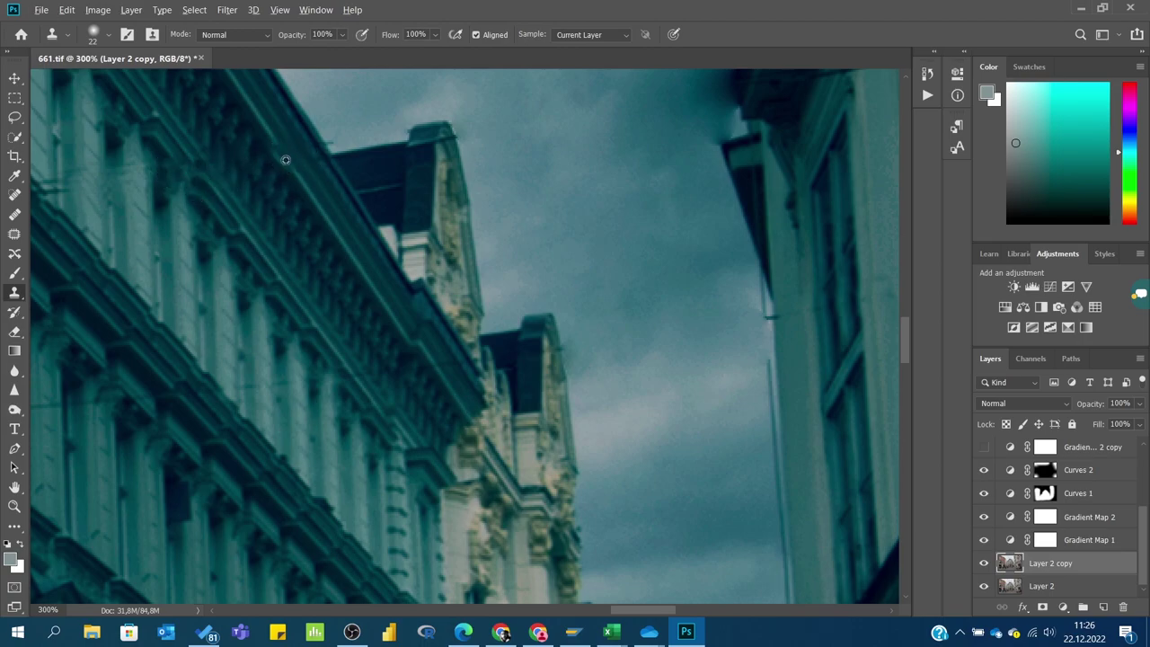
left_click_drag(460, 390, 468, 388)
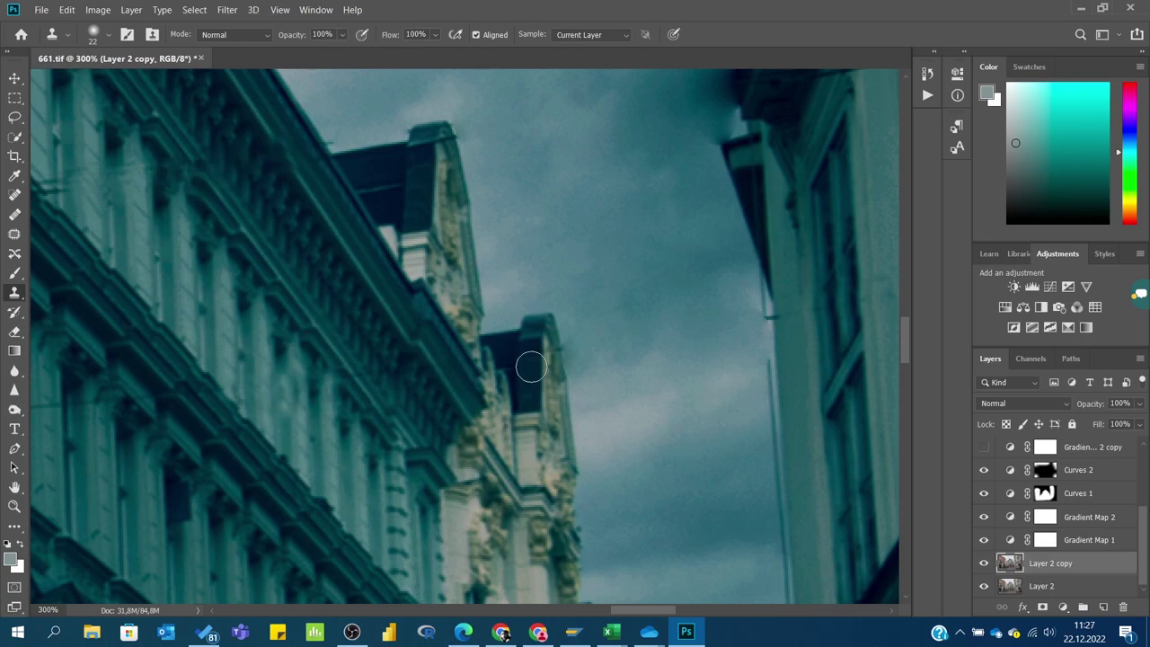
left_click_drag(126, 422, 491, 395)
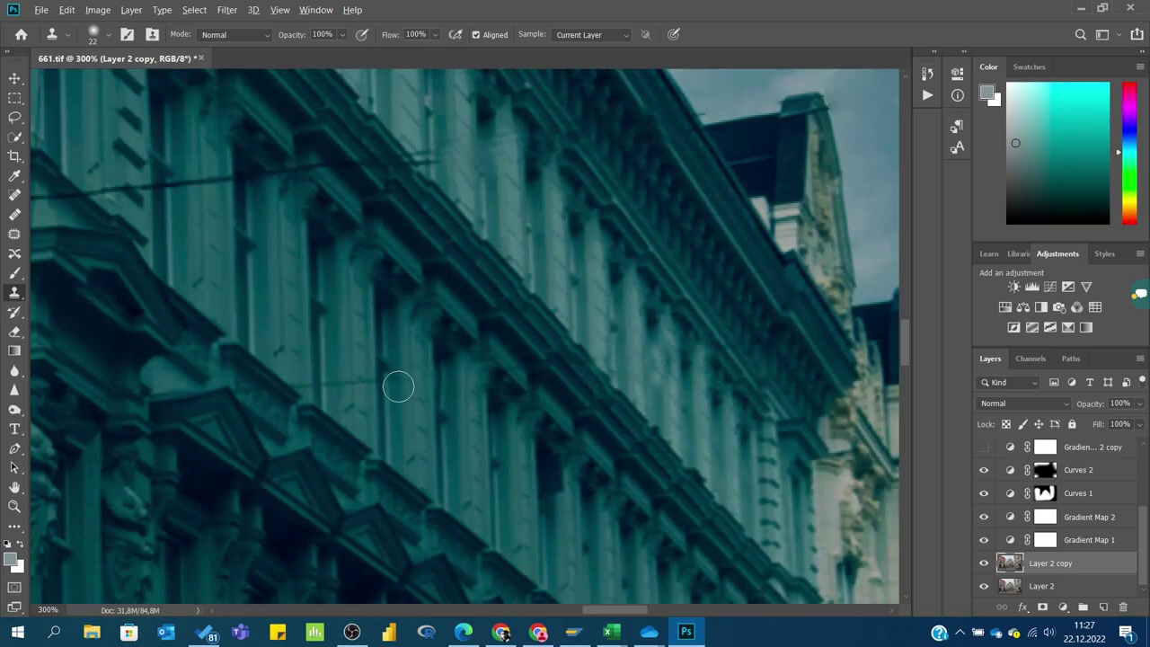
Clone away the remaining wire segments across the facade, roof edge and window
left_click_drag(270, 193, 131, 204)
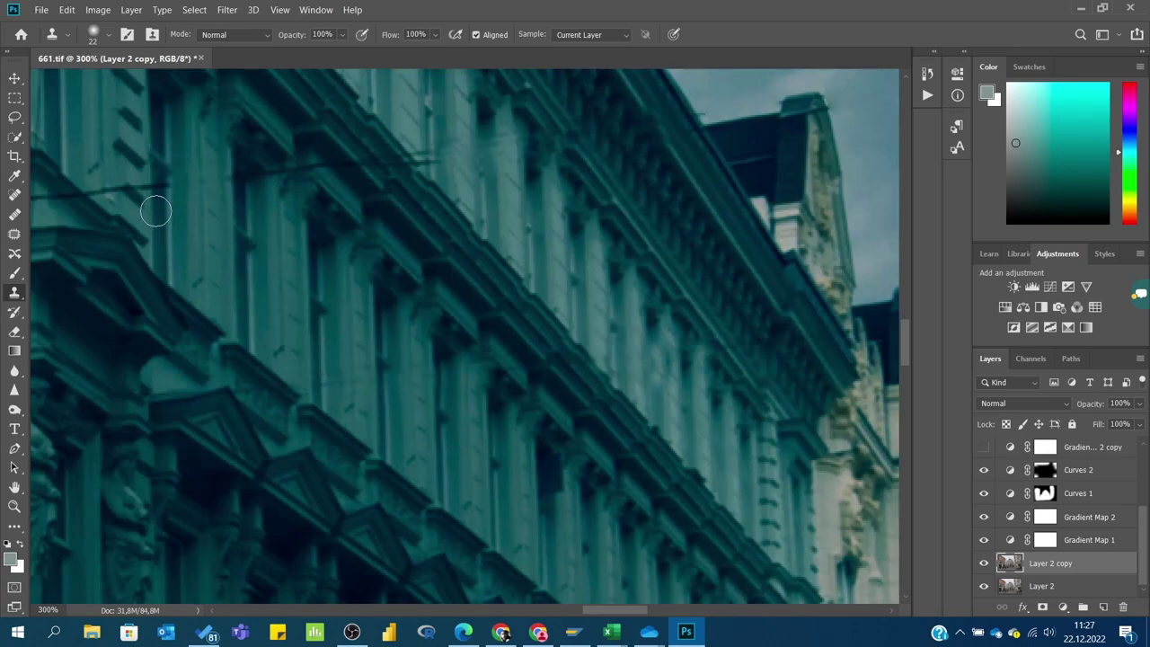
mouse_move(427, 154)
left_mouse_down()
mouse_move(397, 174)
mouse_move(482, 239)
left_mouse_up()
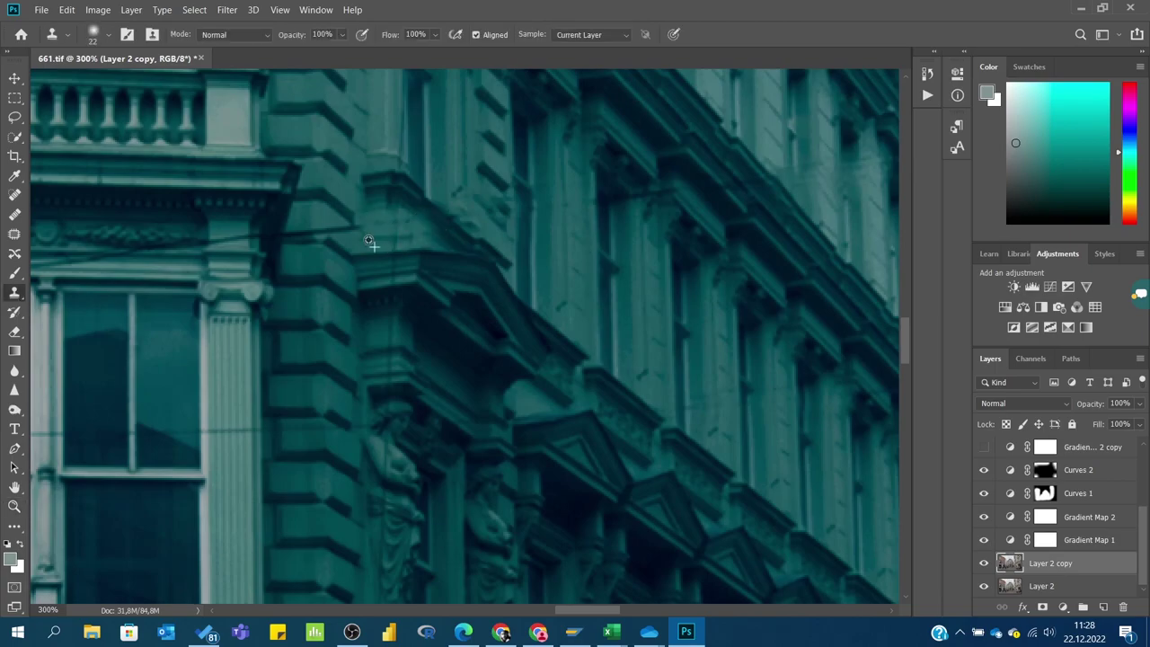
mouse_move(368, 241)
left_mouse_down()
mouse_move(482, 251)
mouse_move(584, 208)
left_mouse_up()
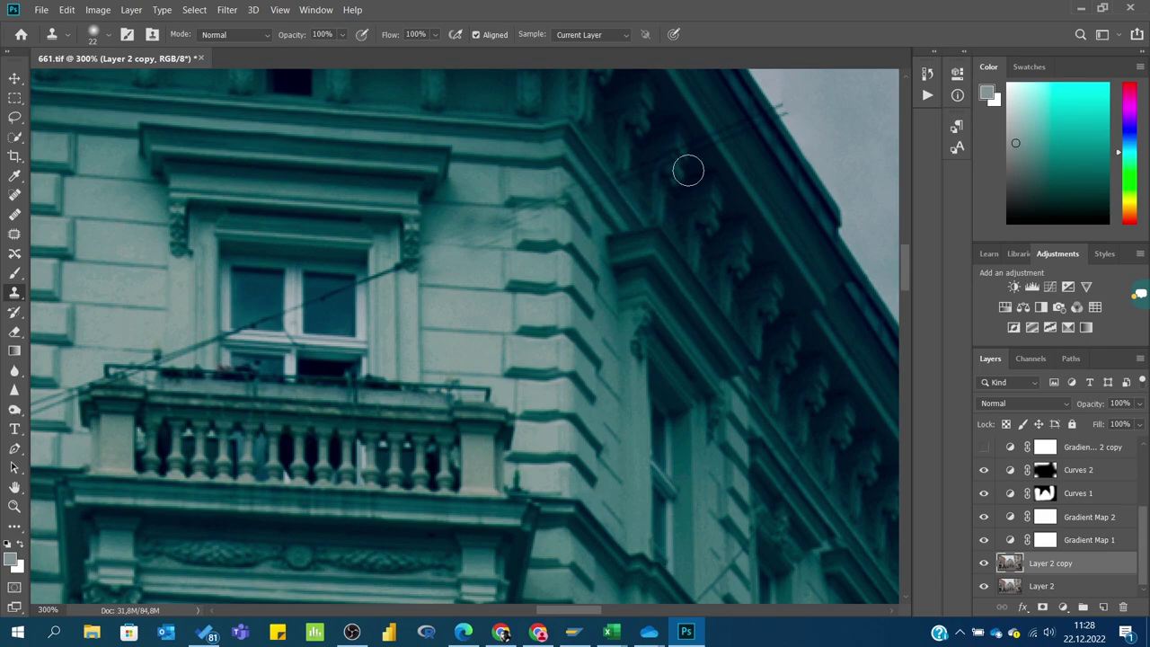
left_click_drag(688, 171, 789, 107)
left_click_drag(356, 281, 260, 323)
left_click_drag(369, 277, 422, 261)
mouse_move(211, 333)
left_mouse_down()
mouse_move(171, 355)
mouse_move(553, 321)
left_mouse_up()
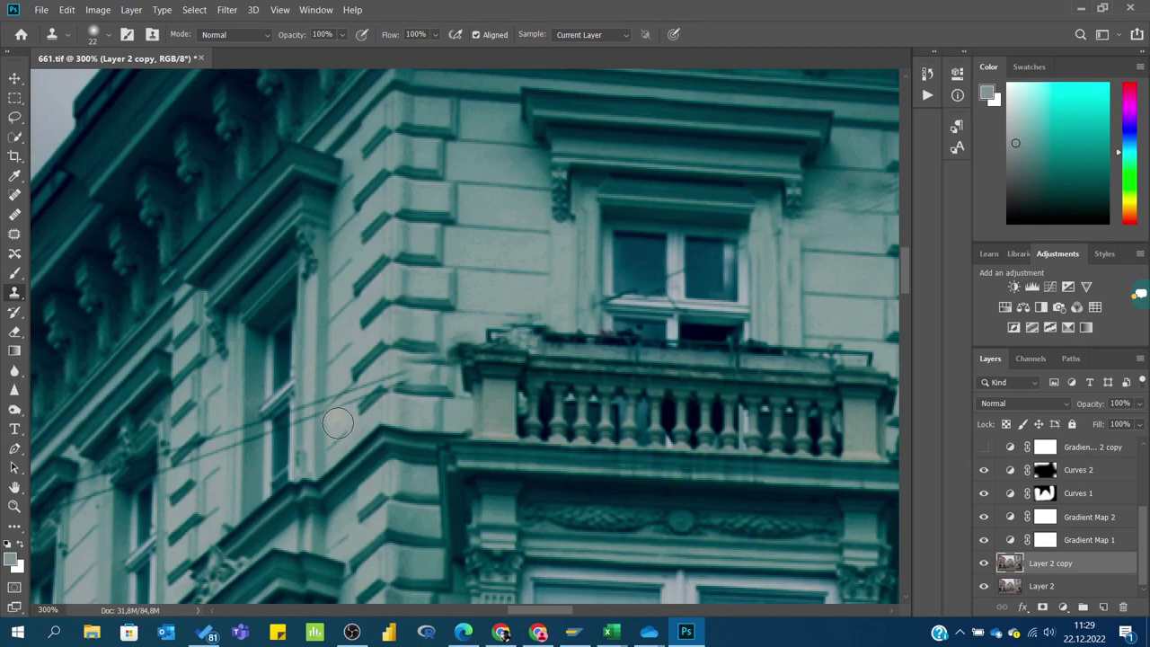
Darken the corner-window reflection with a 42 brush, then clone and patch remaining sky wires
mouse_move(340, 424)
left_mouse_down()
mouse_move(619, 409)
mouse_move(636, 350)
left_mouse_up()
key("]")
key("]")
key("ctrl+minus")
key("ctrl+minus")
key("ctrl+minus")
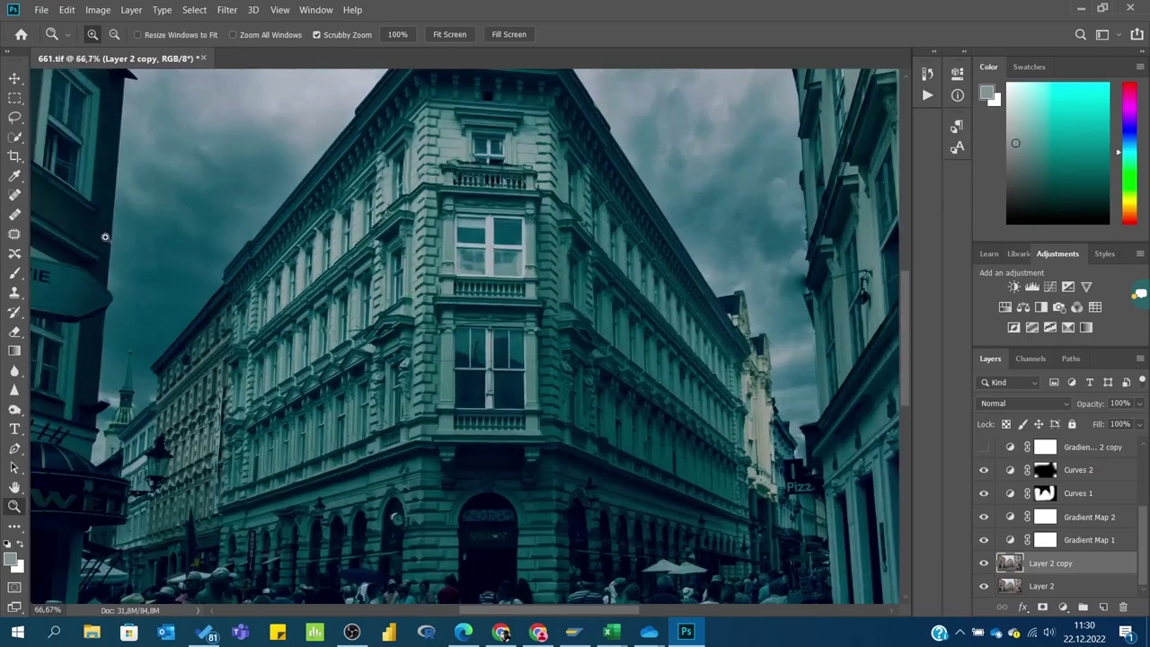
key("s")
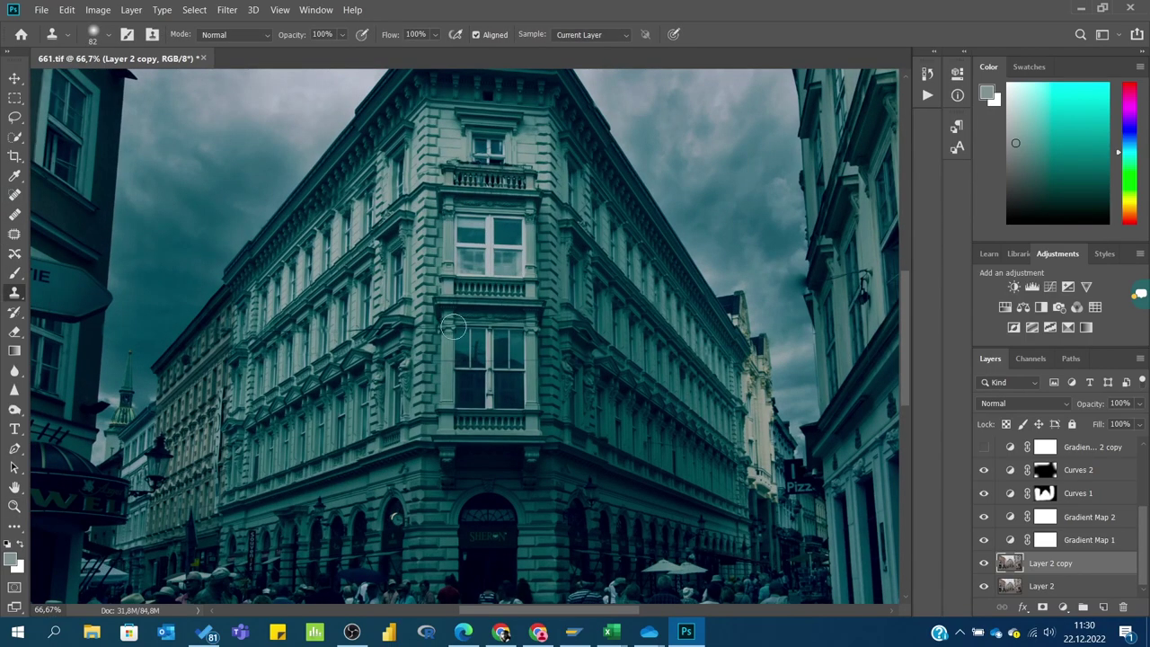
left_click_drag(461, 404, 461, 349)
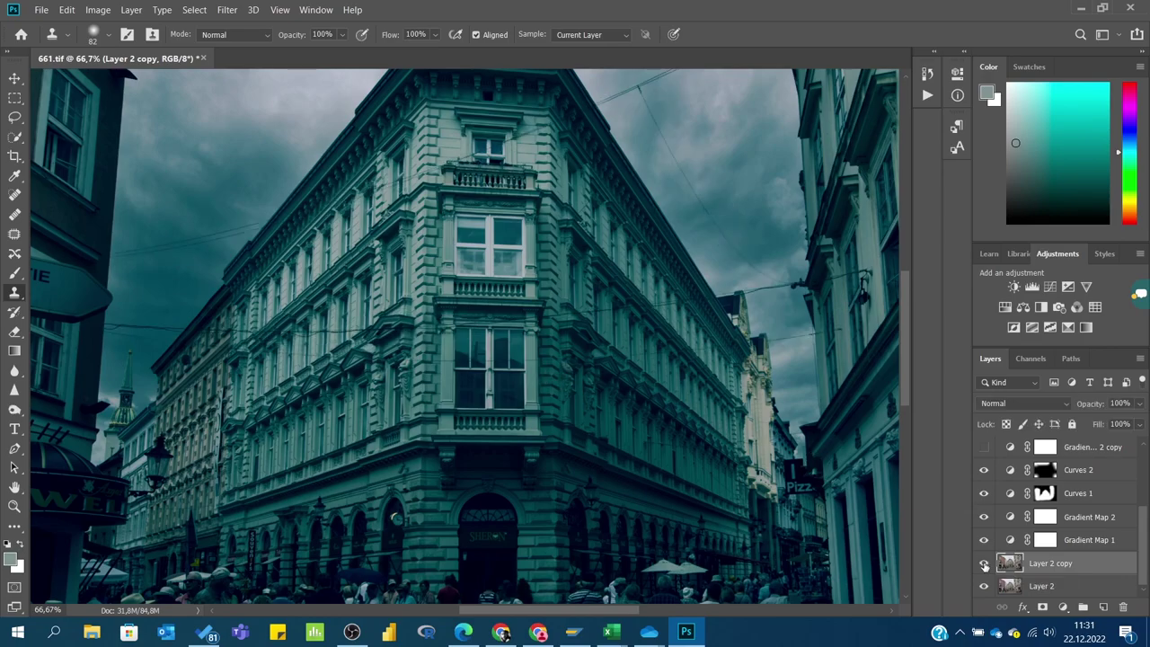
scroll(903, 256, "up", 5)
scroll(903, 256, "up", 2)
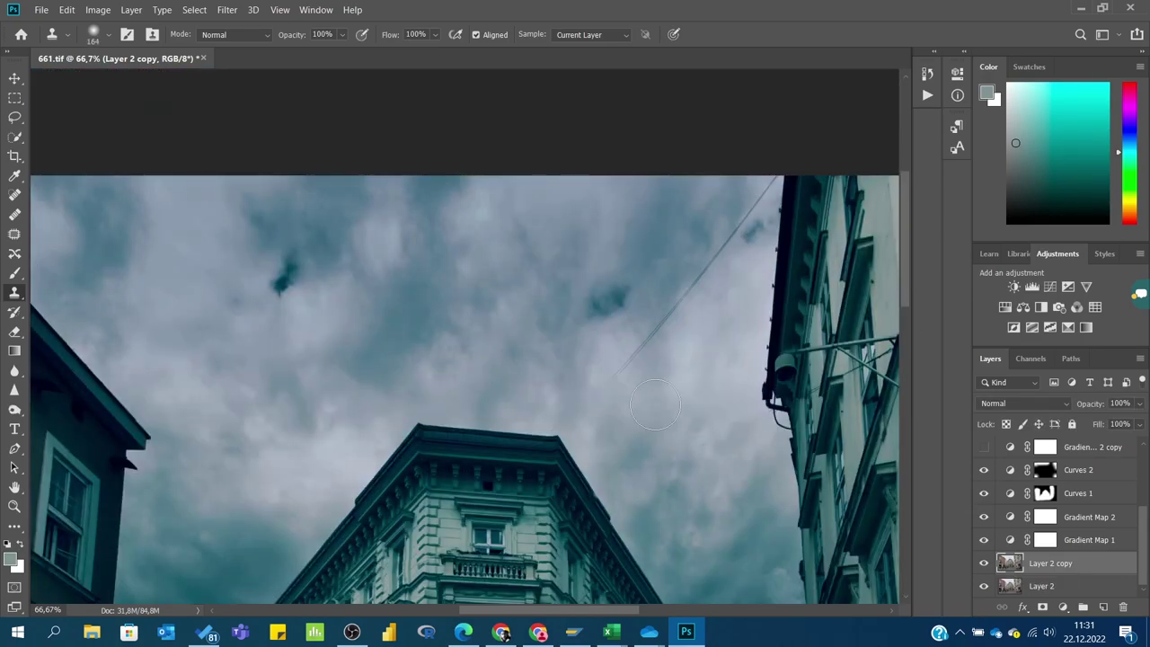
left_click_drag(652, 335, 669, 364)
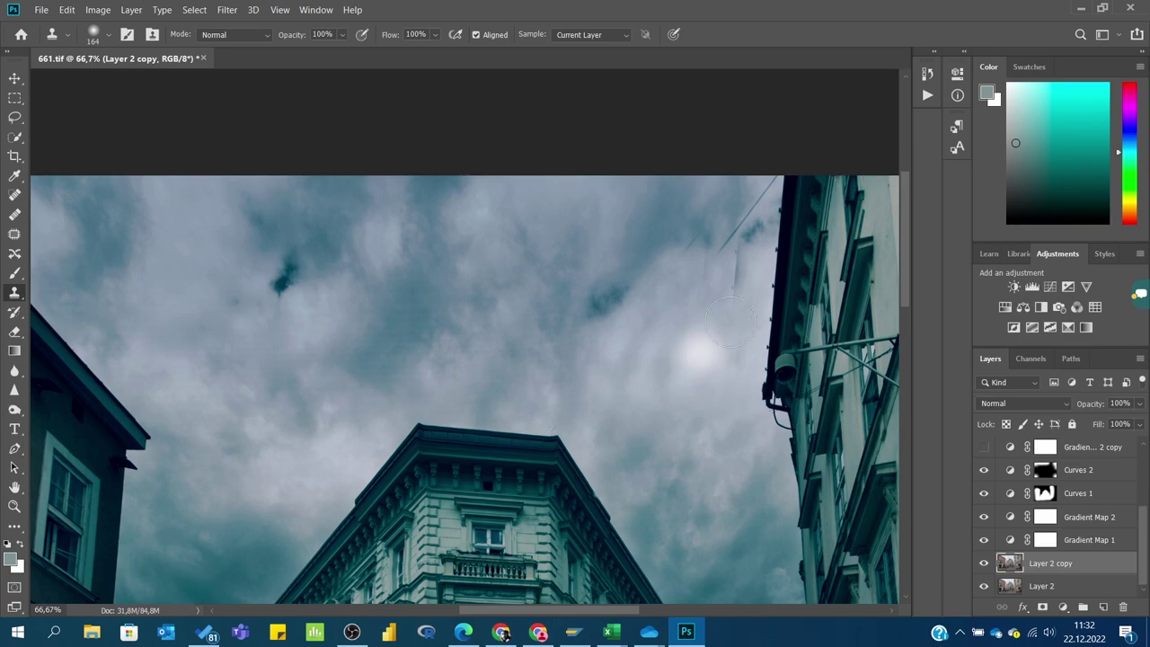
key("j")
left_click_drag(753, 232, 735, 244)
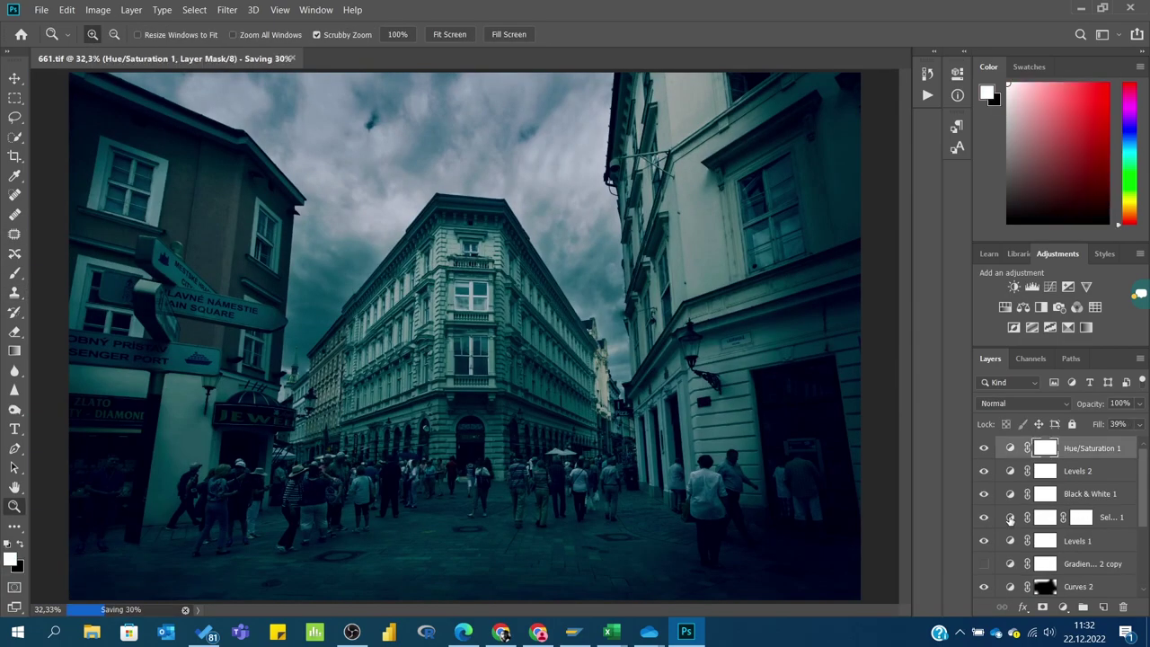
In Selective Color, shift the Blacks to Cyan +22 and Yellow -11
double_click(1010, 519)
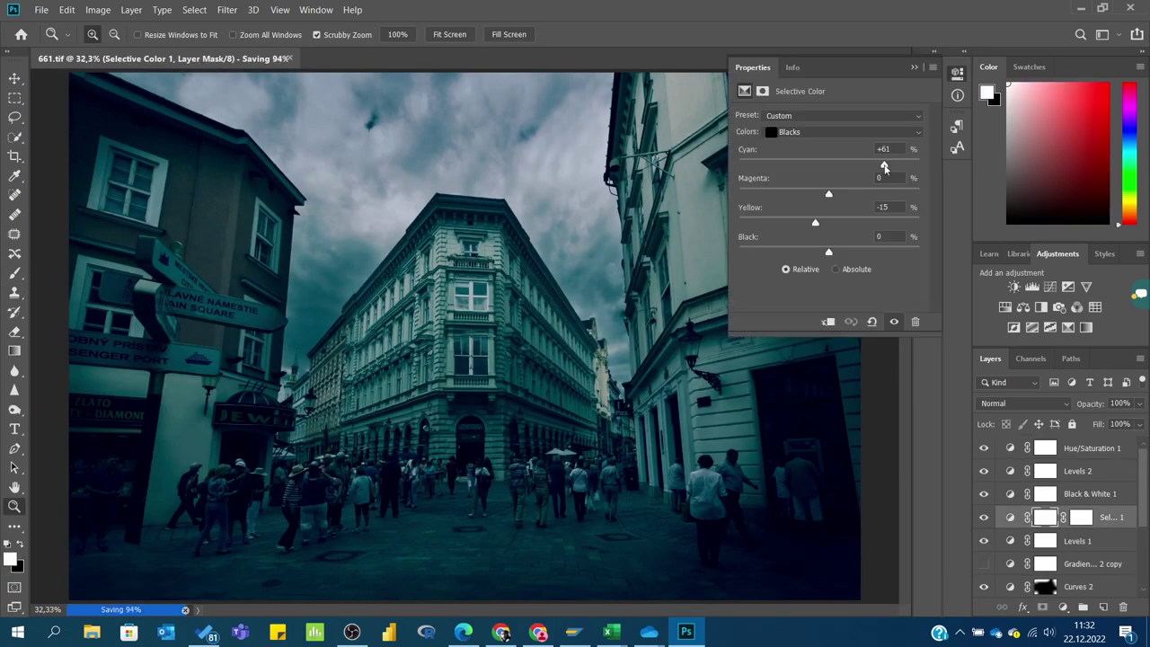
left_click_drag(886, 164, 848, 165)
mouse_move(817, 224)
left_mouse_down()
mouse_move(787, 224)
mouse_move(858, 224)
left_mouse_up()
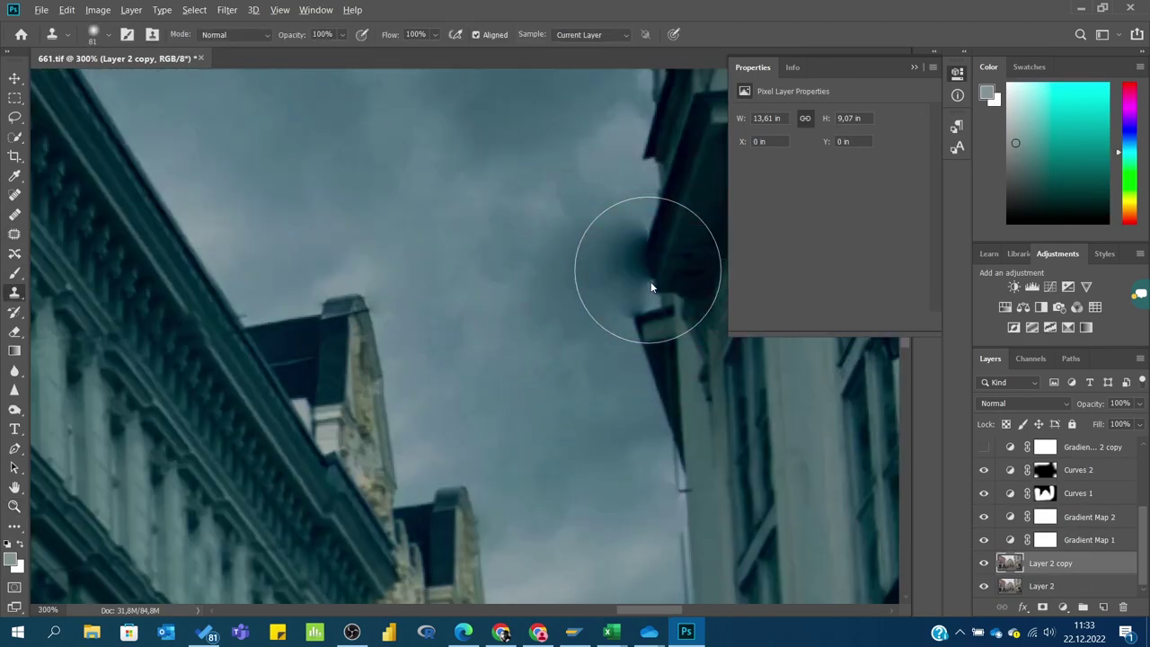
Clone away the dark smudge near the building and patch the last blemish
mouse_move(620, 303)
left_mouse_down()
mouse_move(601, 257)
mouse_move(584, 264)
left_mouse_up()
key("j")
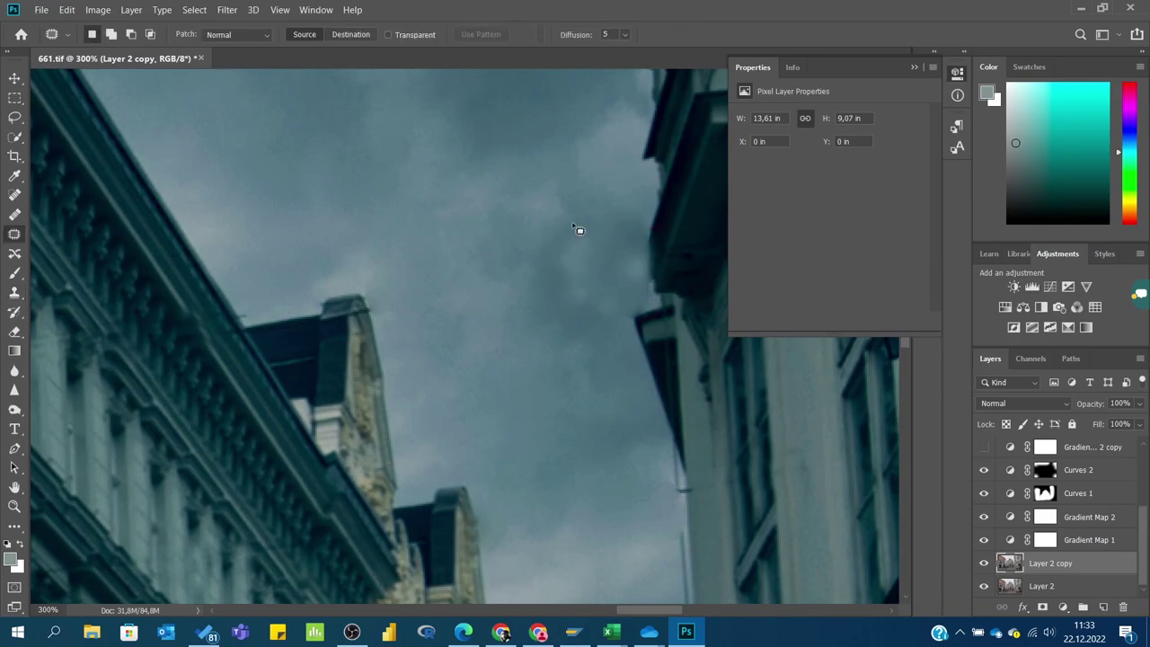
left_click_drag(579, 224, 583, 225)
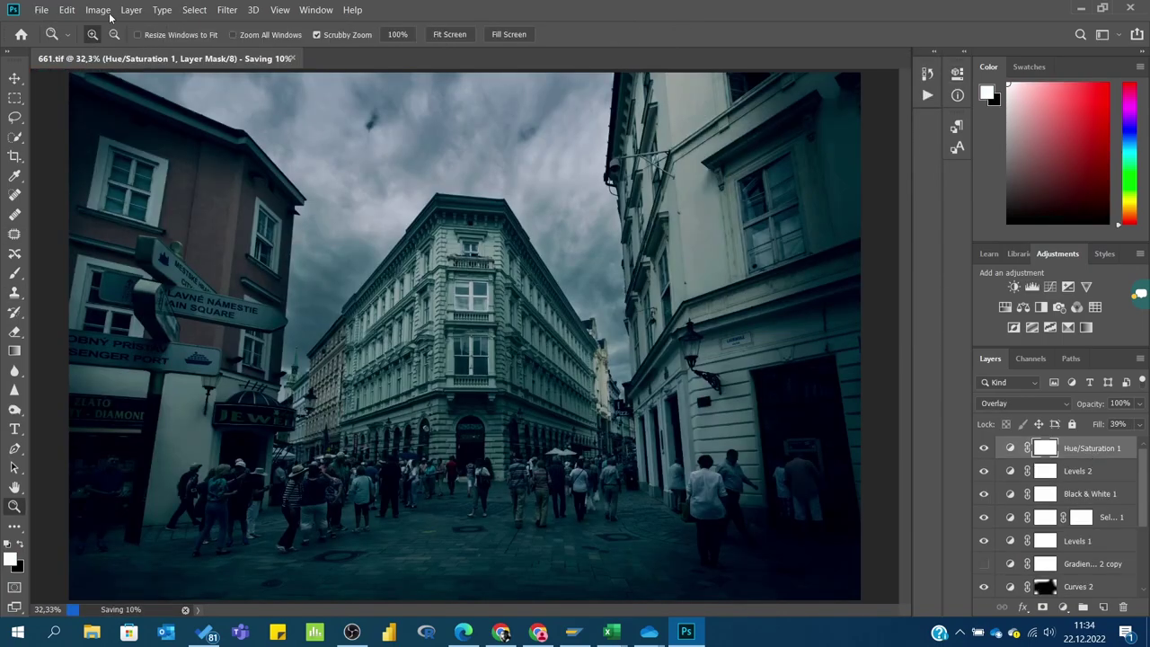
Add a grey Solid Color fill layer in Soft Light mode
left_click(132, 10)
mouse_move(157, 182)
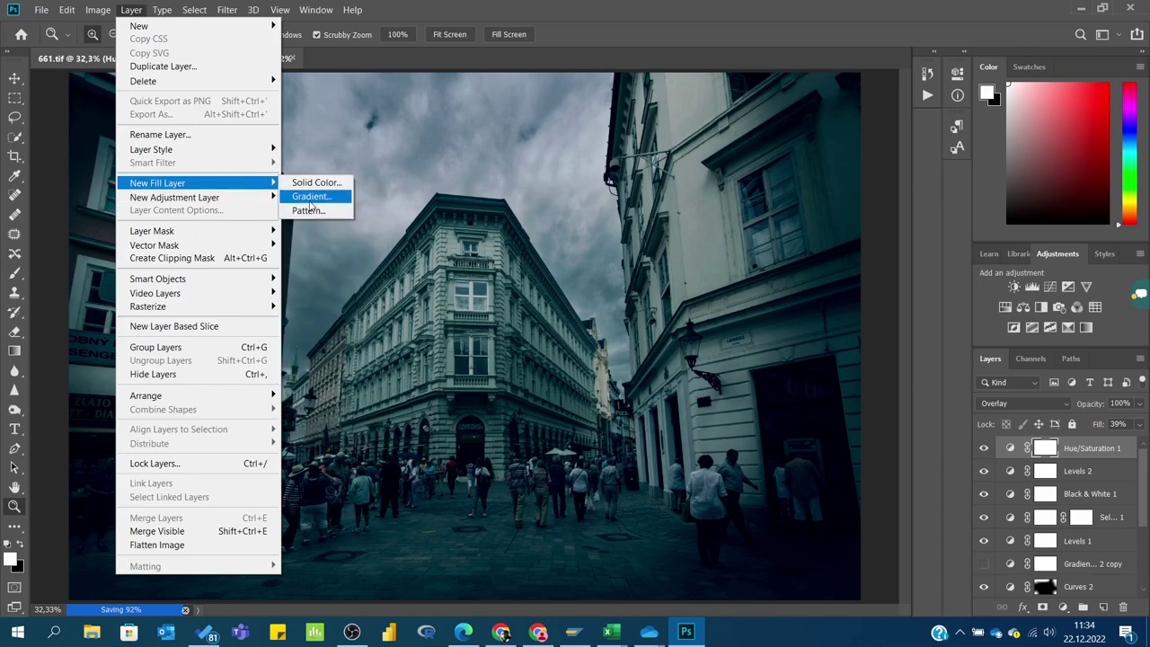
left_click(315, 183)
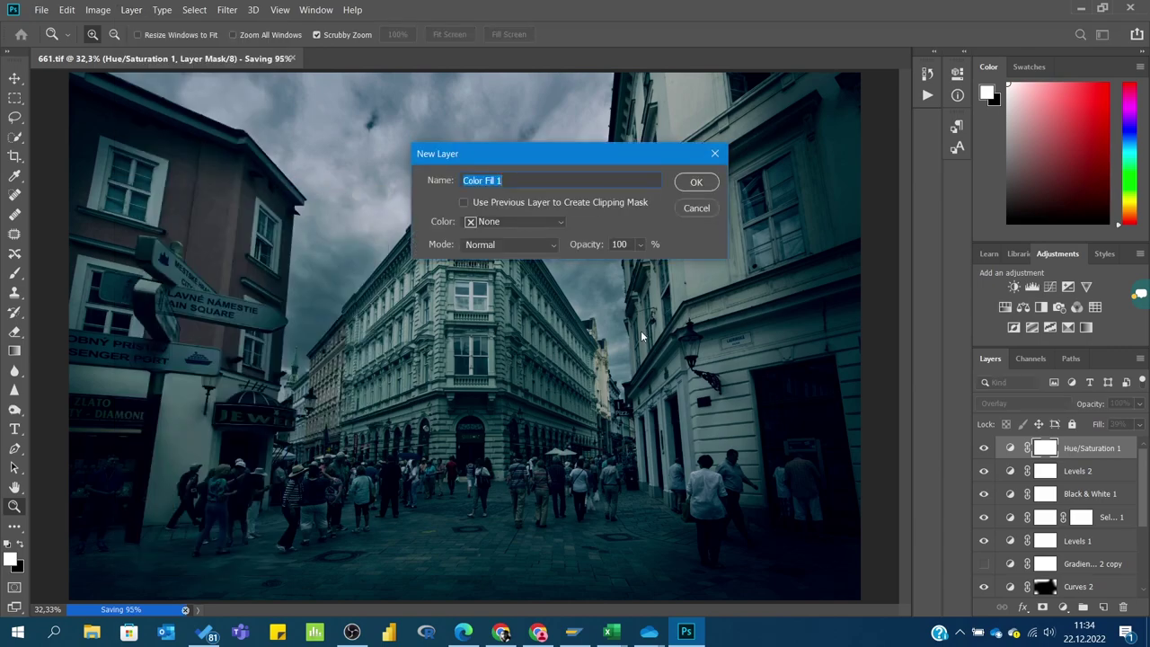
scroll(513, 243, "down", 4)
scroll(513, 243, "down", 9)
left_click(696, 207)
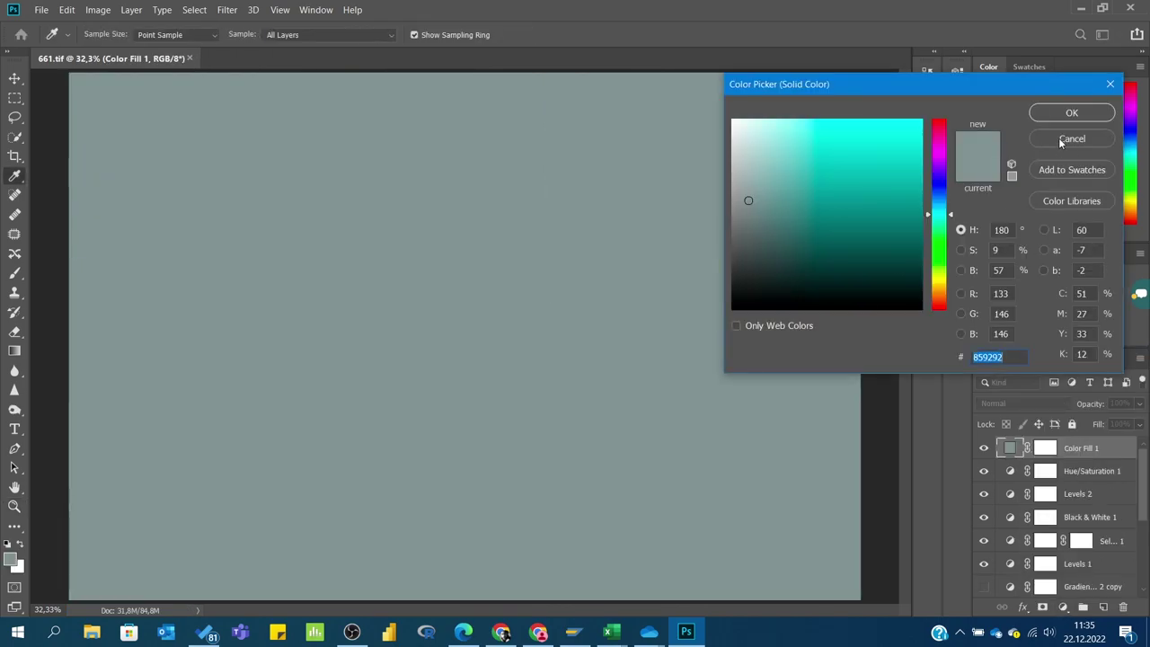
key("Return")
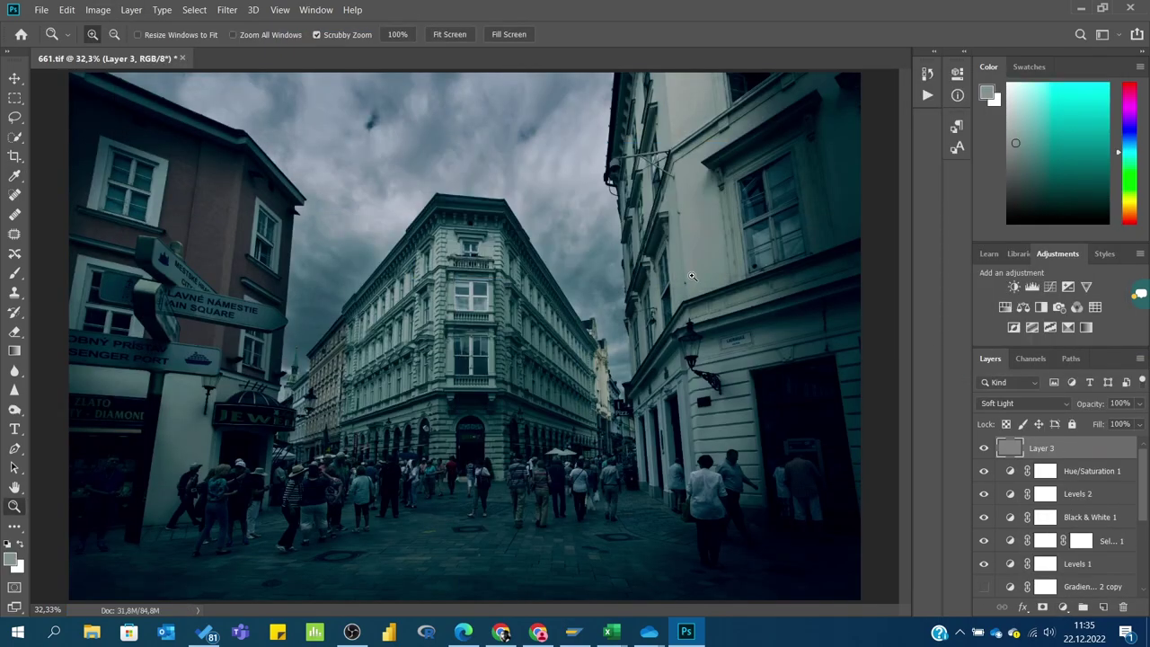
Paint white on the Soft Light layer to lighten the pavement on the right
key("b")
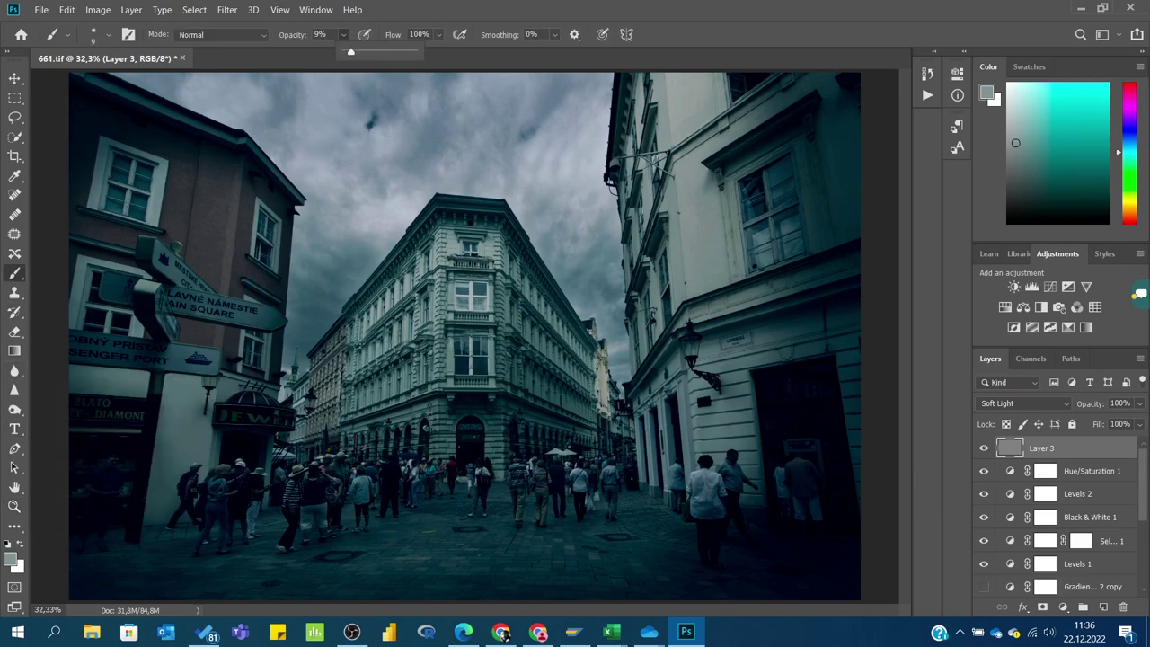
key("d")
key("x")
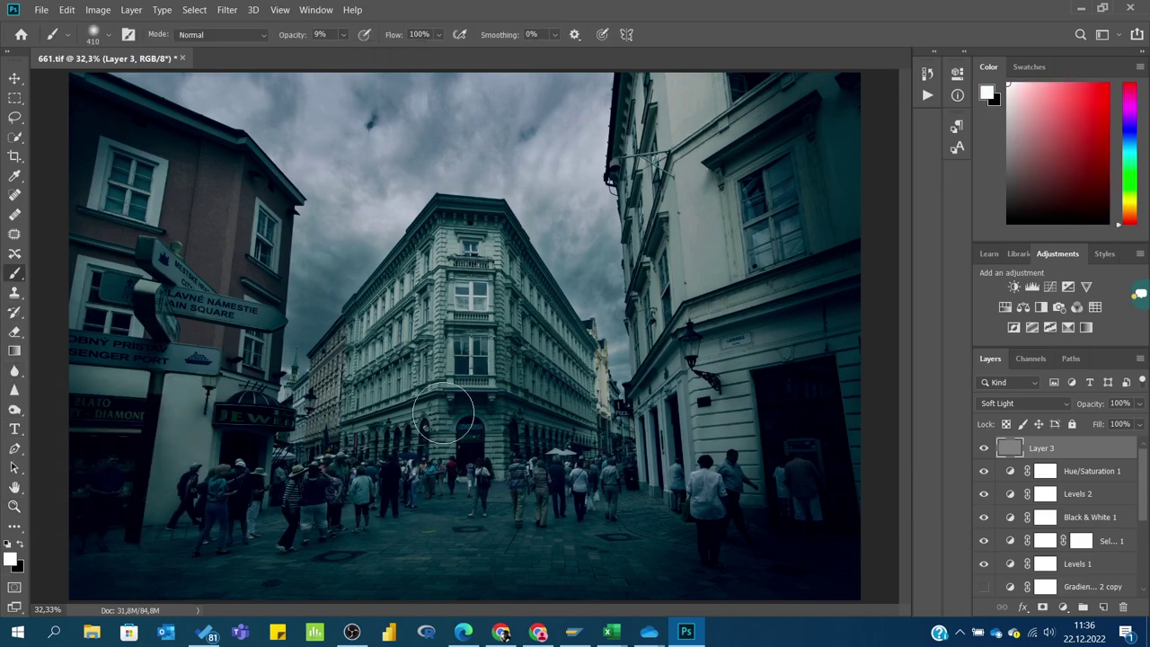
left_click_drag(656, 514, 409, 505)
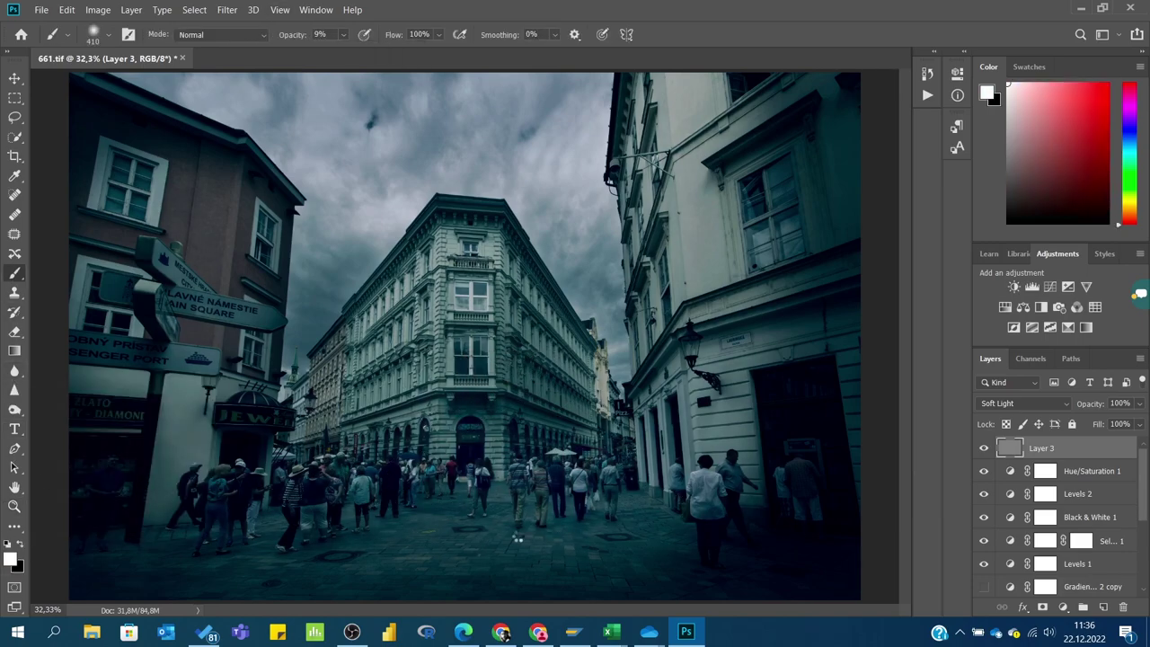
key("x")
Set up Dodge limited to Highlights and Burn limited to Shadows
left_click(14, 409)
left_click(207, 35)
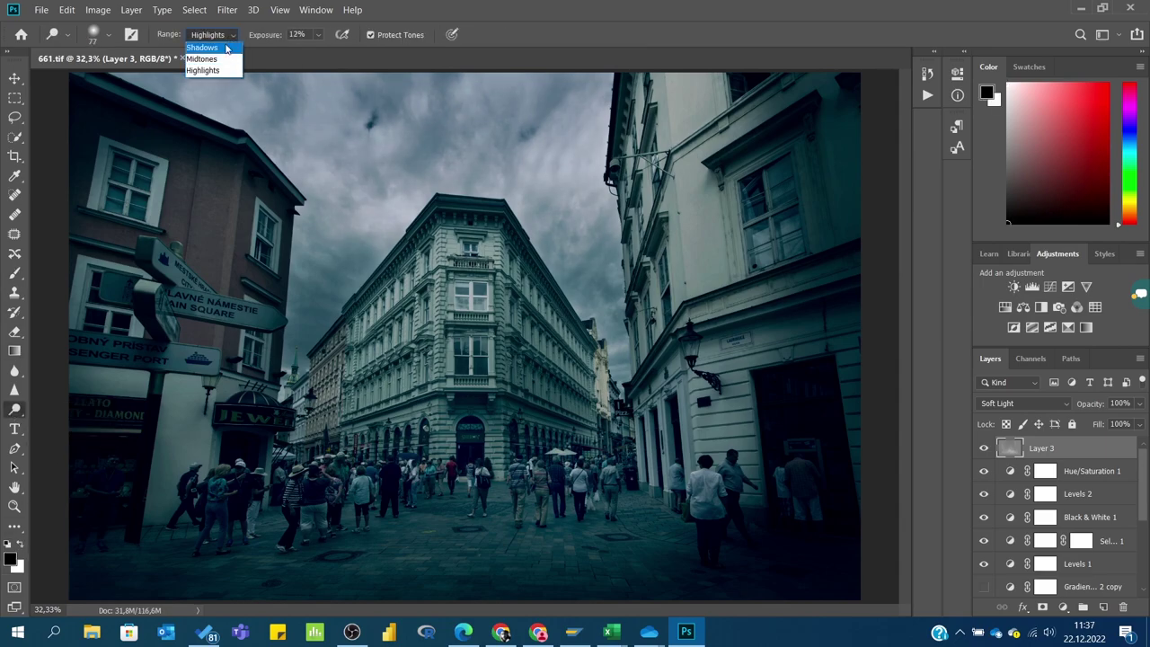
left_click(201, 72)
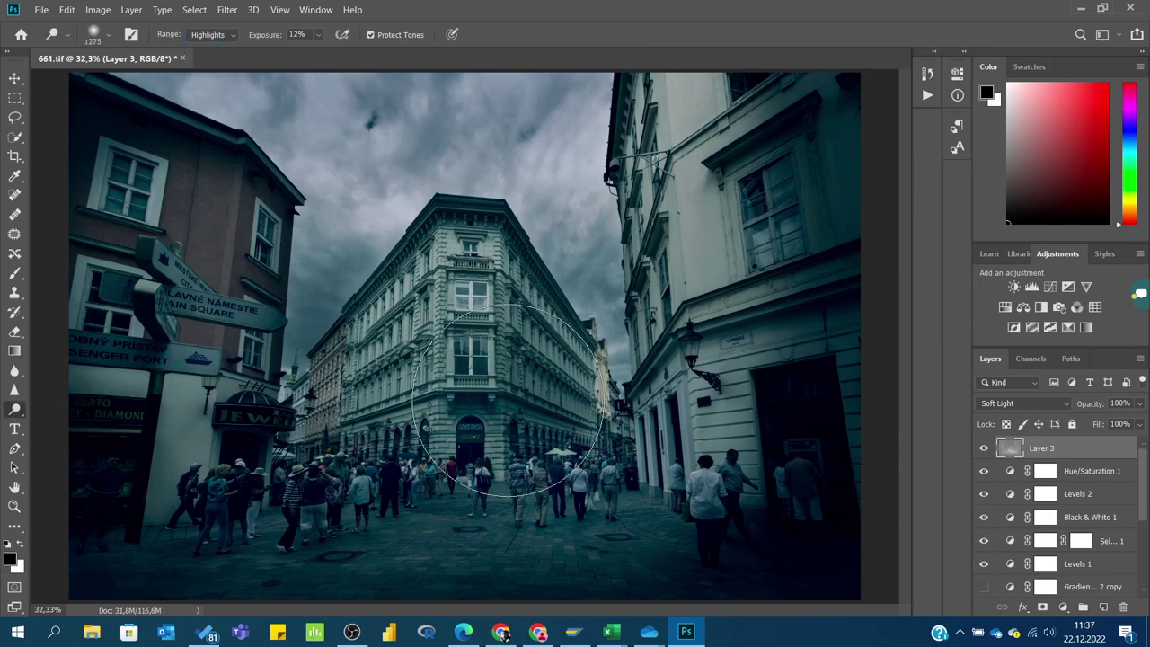
left_click_drag(566, 485, 465, 486)
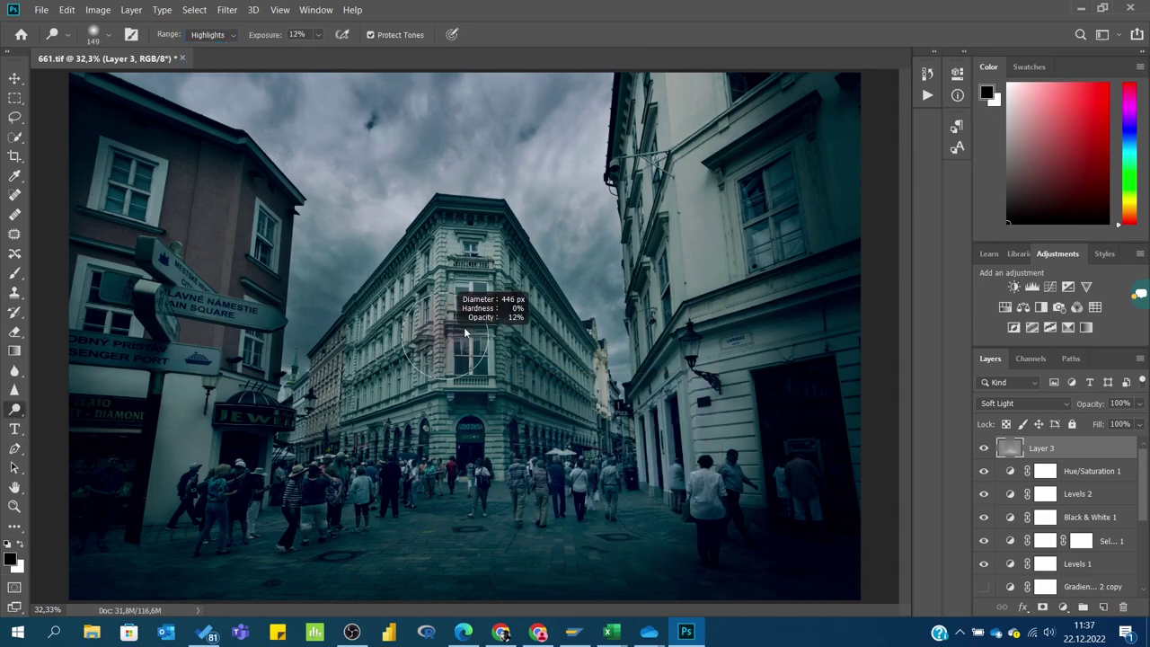
left_click(207, 34)
left_click(208, 70)
key("shift+o")
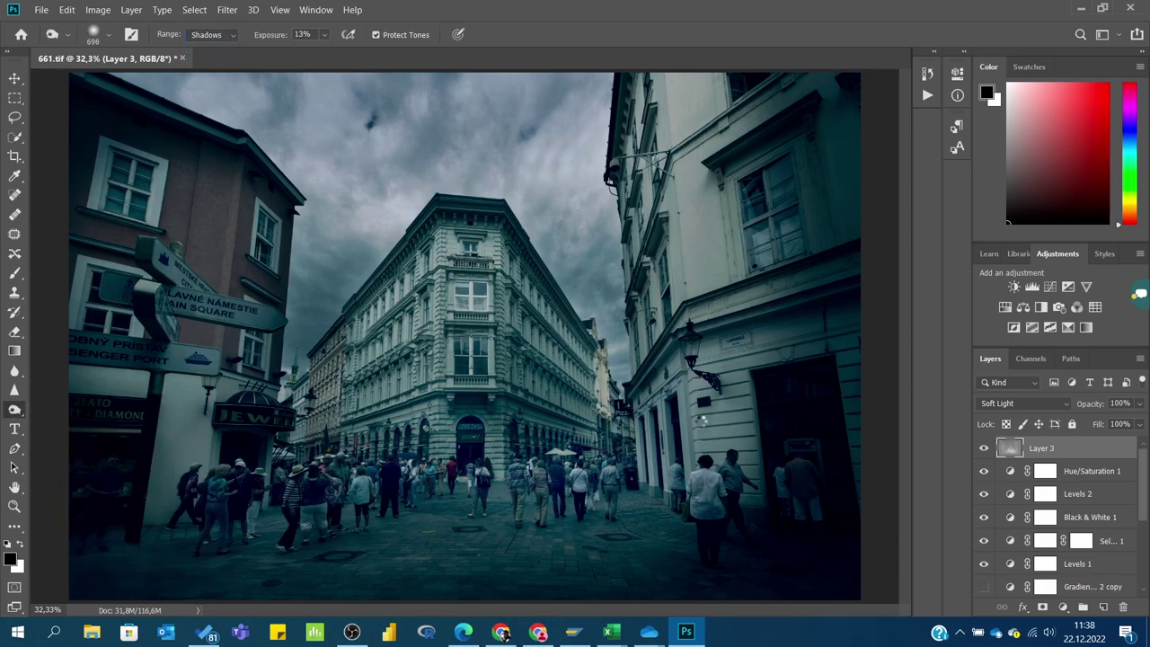
Duplicate the Layer 2 copy photo layer
scroll(1061, 503, "down", 5)
right_click(1053, 580)
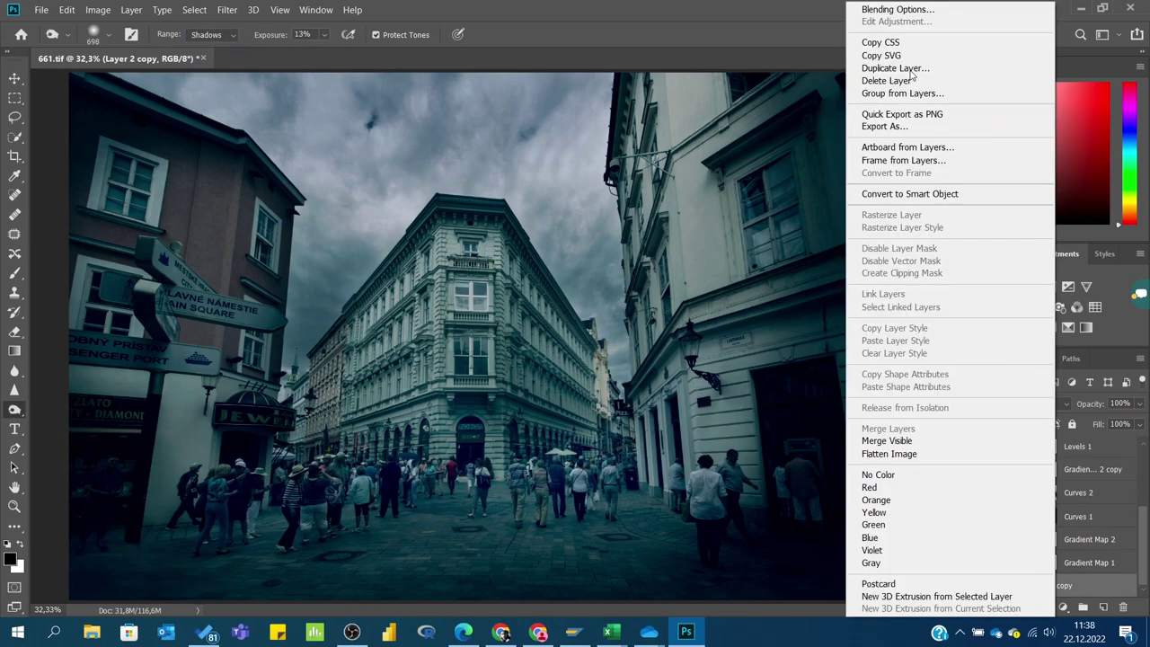
left_click(227, 10)
Apply Unsharp Mask to the copy with Amount 192% and Radius 1,4 pixels
left_click(450, 323)
left_click(763, 428)
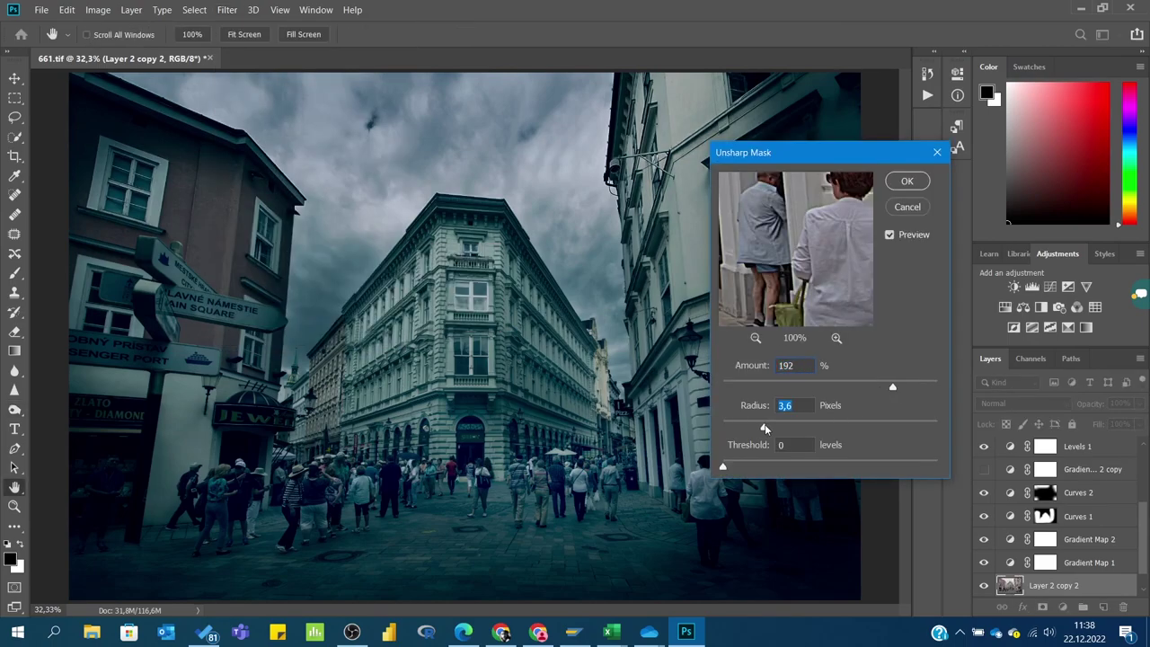
left_click_drag(743, 428, 737, 428)
left_click(891, 235)
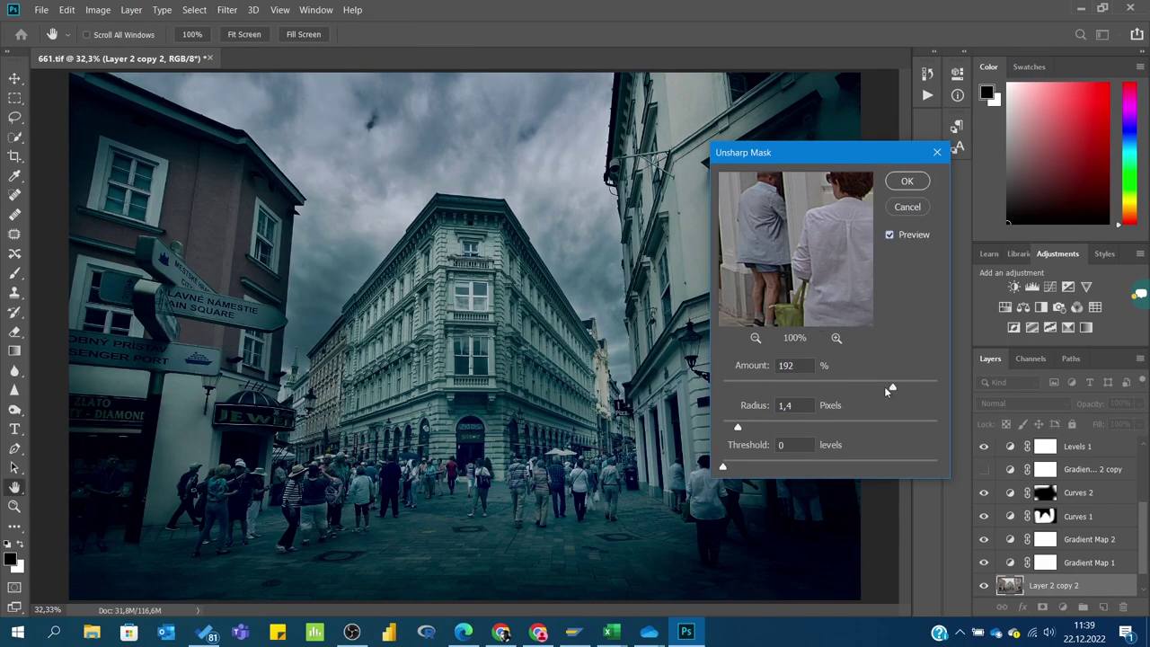
left_click(906, 183)
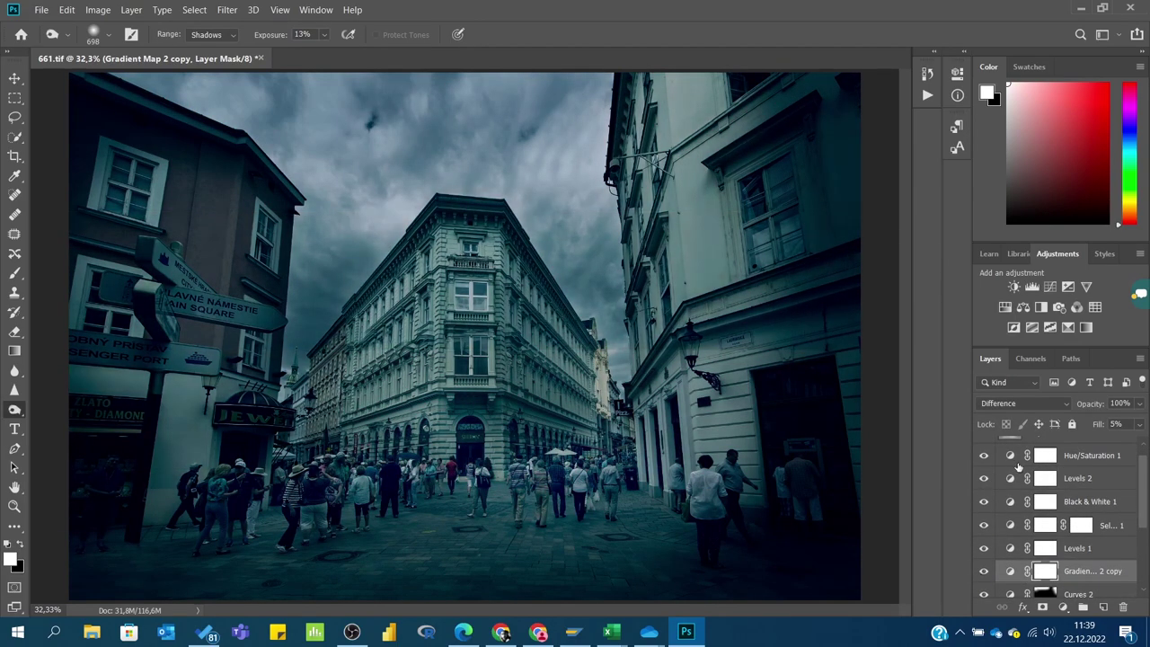
Add a Brightness/Contrast layer with brightness 9 and contrast 16, then save
left_click(1013, 285)
mouse_move(828, 187)
left_mouse_down()
mouse_move(842, 190)
mouse_move(834, 157)
left_mouse_up()
left_click(842, 189)
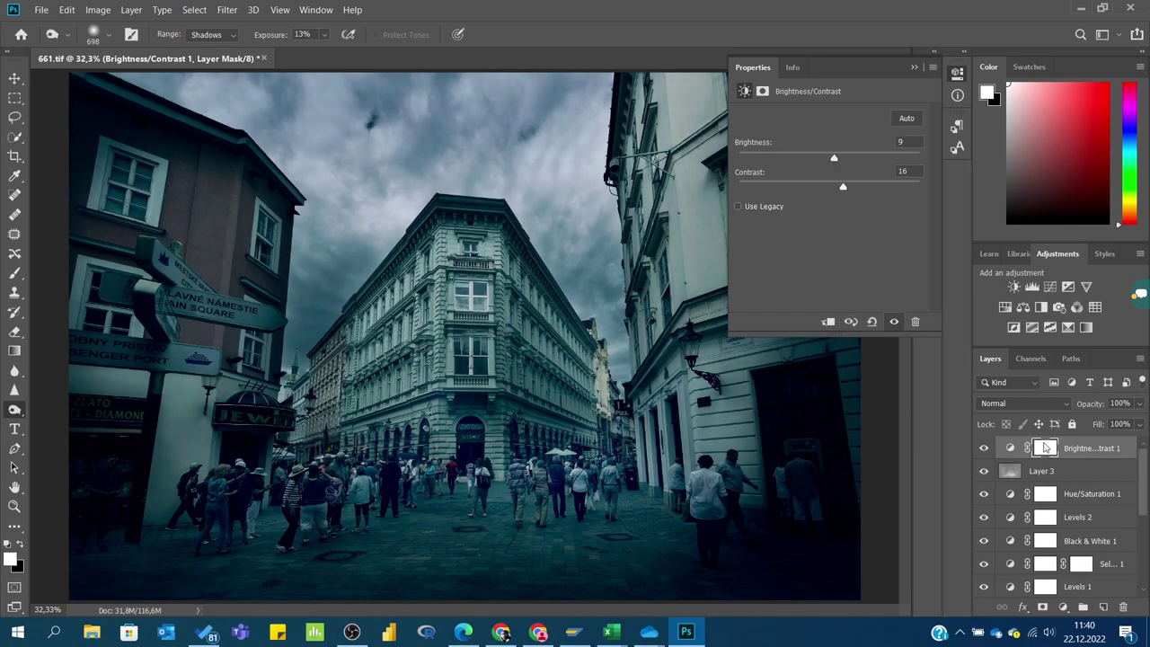
left_click(1092, 493)
left_click(1091, 448)
key("ctrl+s")
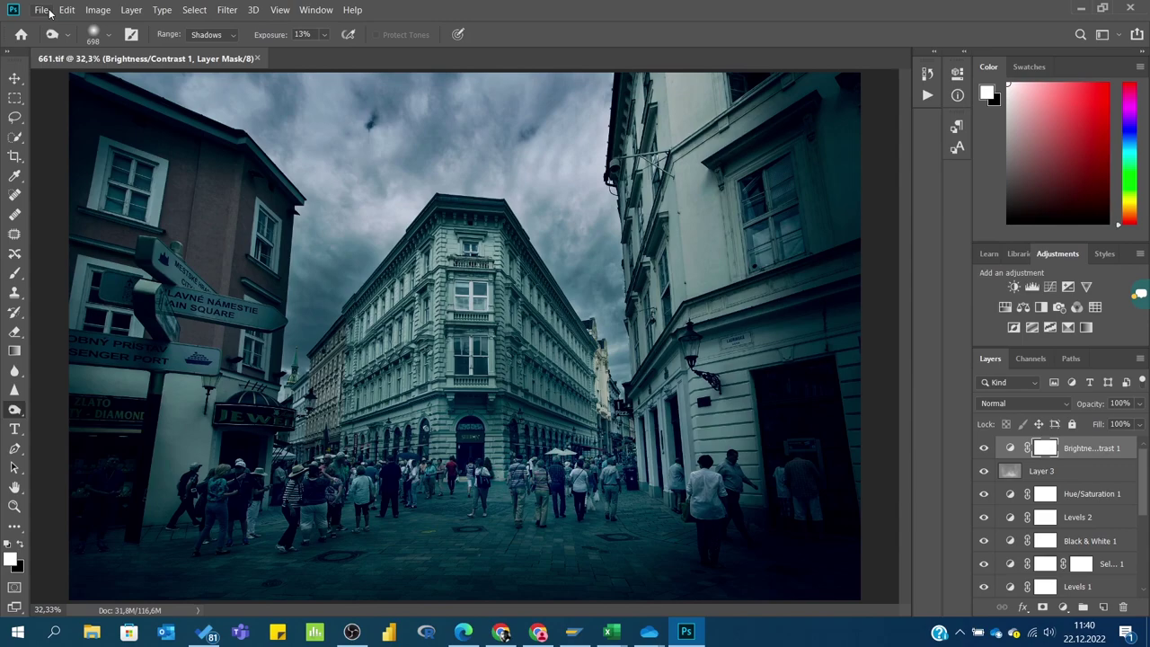
Add a Curves 3 layer with a lifted midtone, then hide it
left_click(1031, 286)
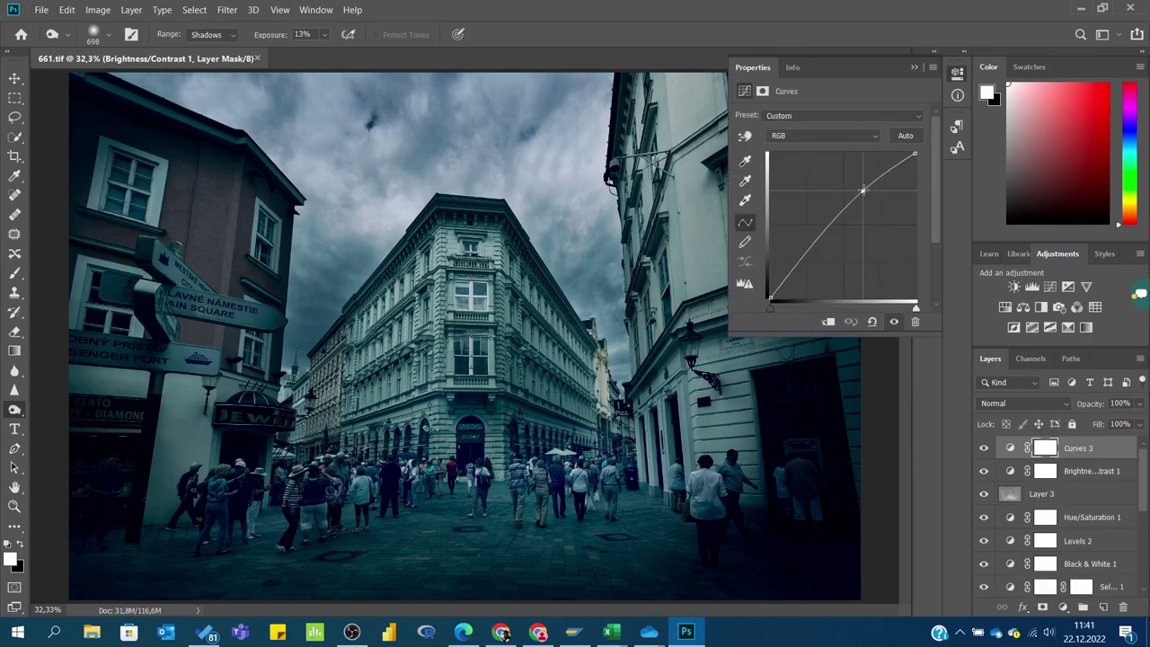
left_click_drag(863, 184, 854, 198)
key("g")
key("x")
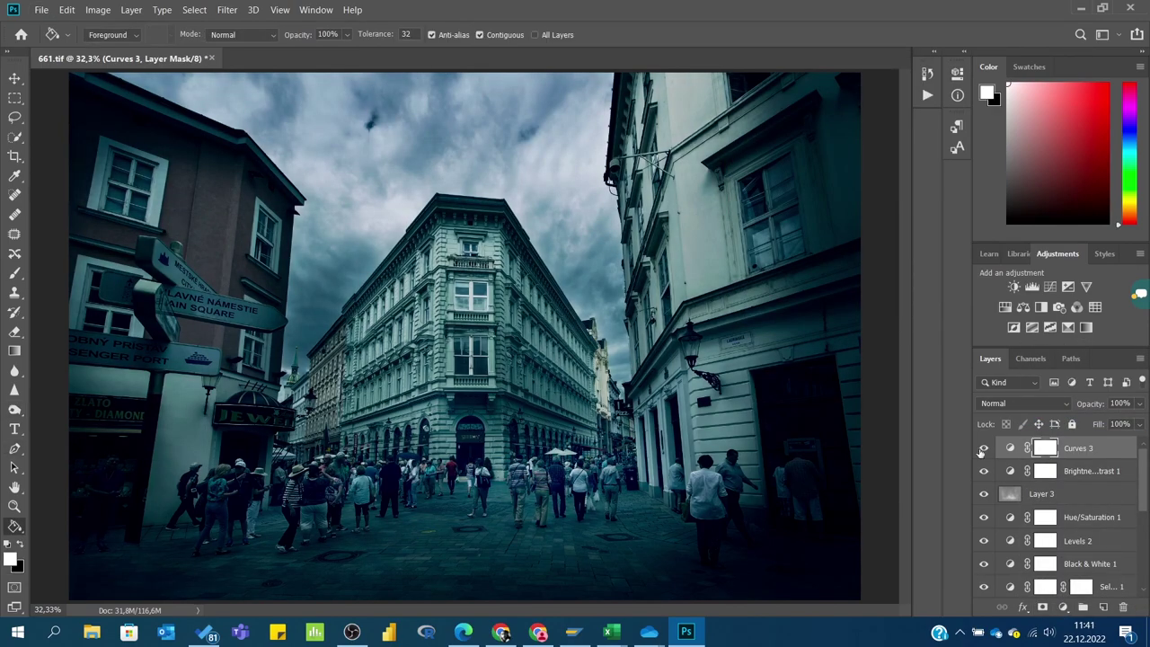
left_click(981, 452)
Burn shadows on Layer 3 near the wall lamp and save 661.tif
left_click(1020, 500)
left_click(15, 408)
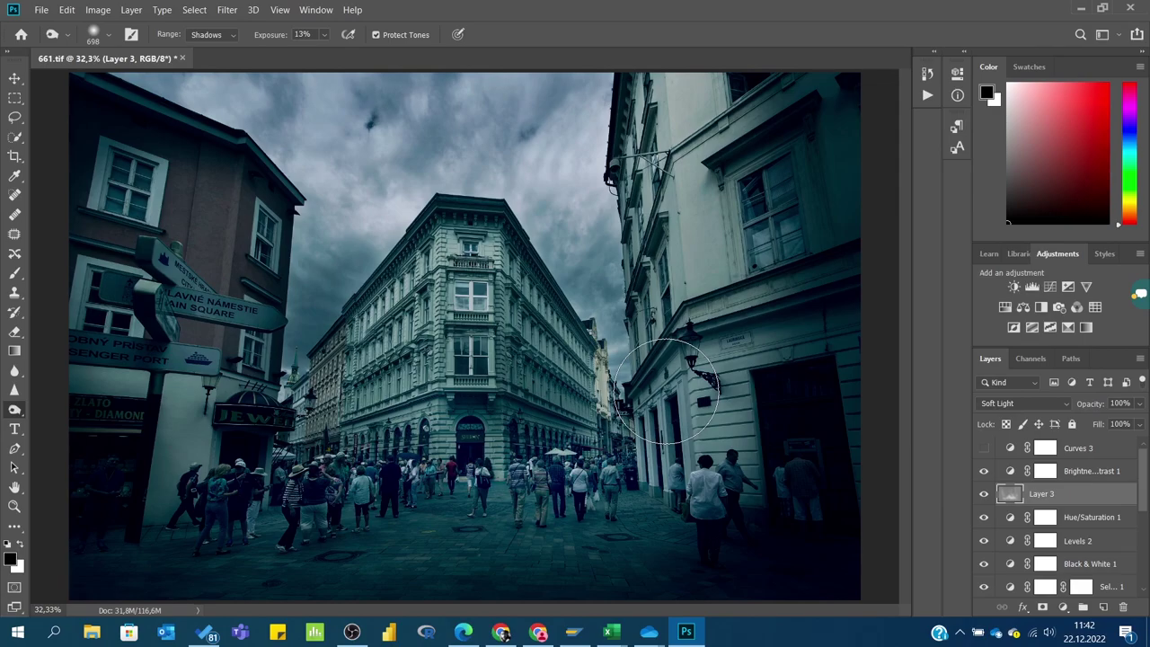
key("ctrl+s")
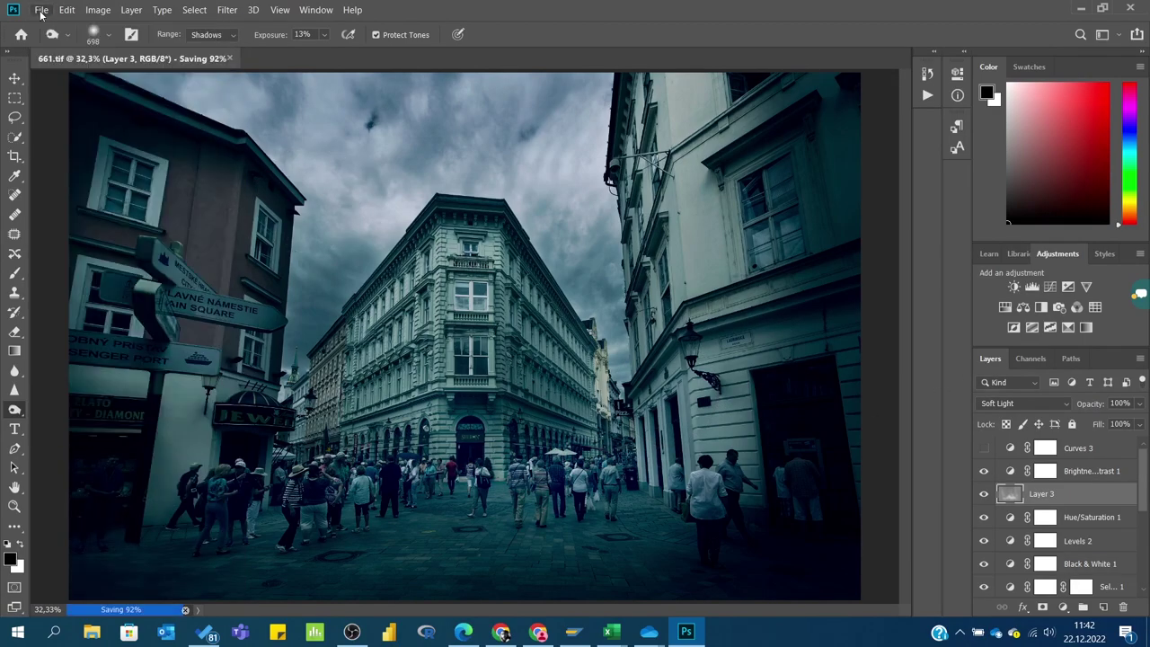